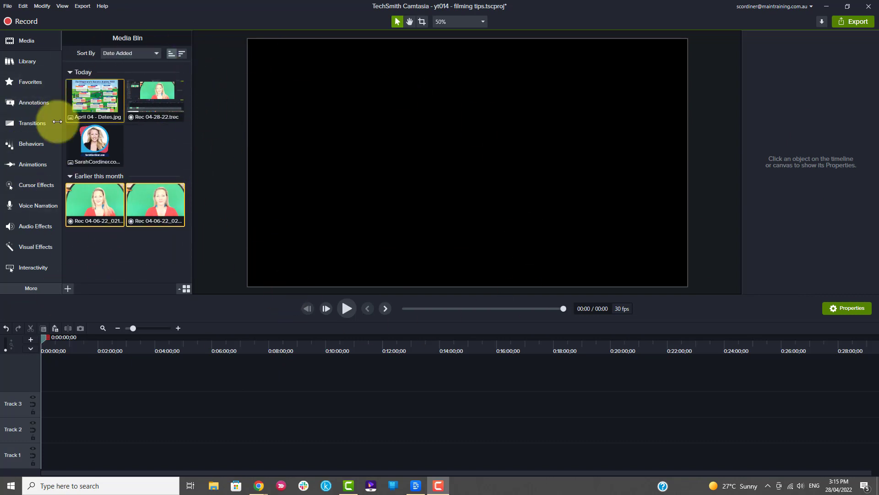
# Place the recordings Rec 04-06-22_021 and Rec 04-06-22_022 from the media bin at the start of the timeline.
pyautogui.click(31, 42)
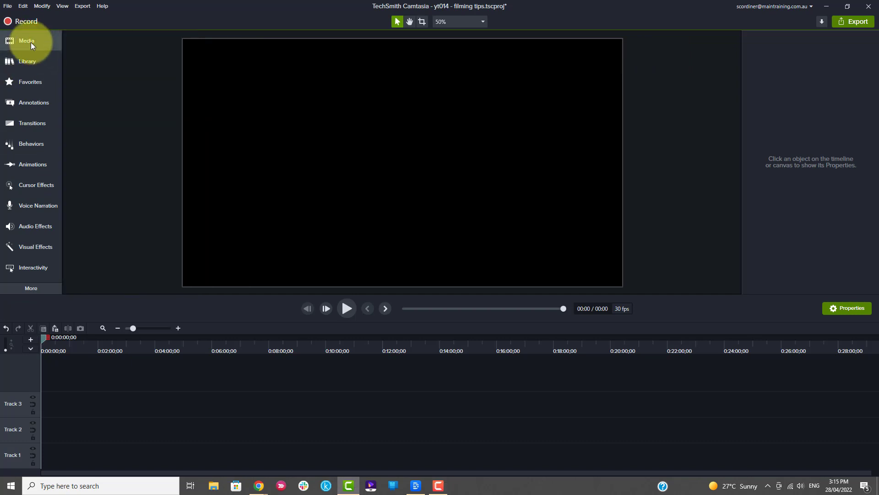
pyautogui.click(31, 43)
pyautogui.click(87, 200)
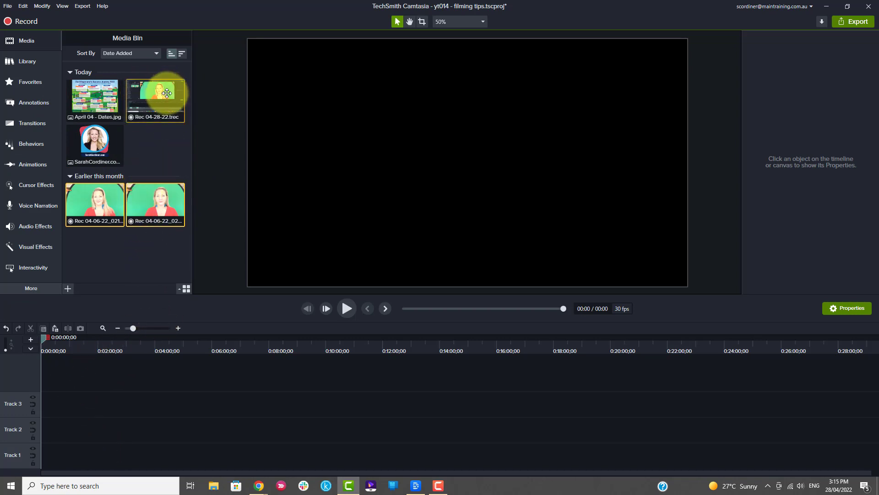
pyautogui.moveTo(96, 201); pyautogui.dragTo(37, 405)
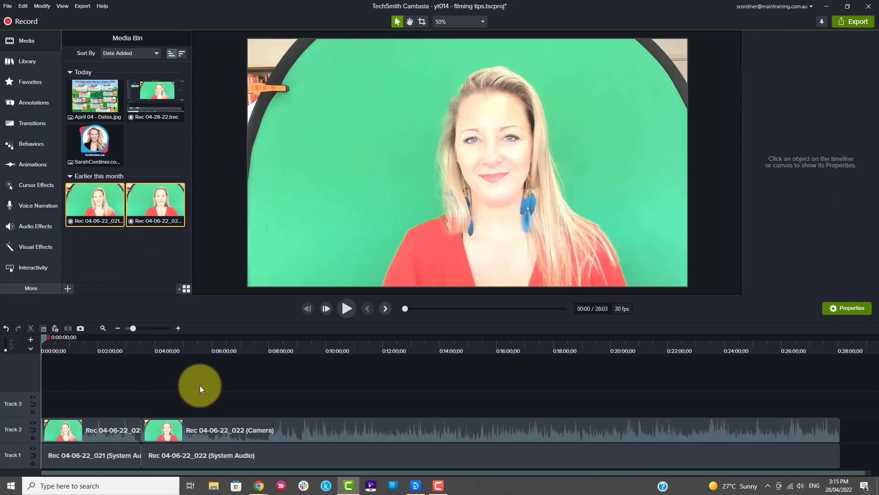
# Delete both green-screen recordings, including their system audio, from the timeline.
pyautogui.press('Delete')
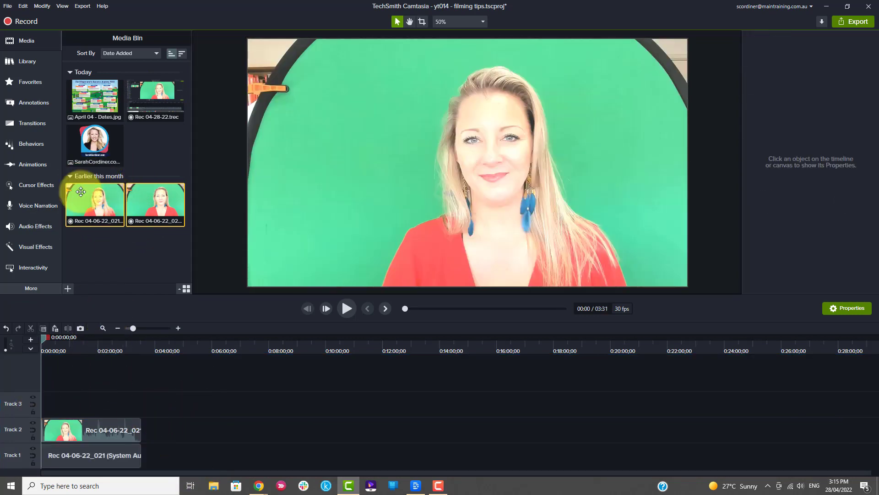
pyautogui.click(88, 462)
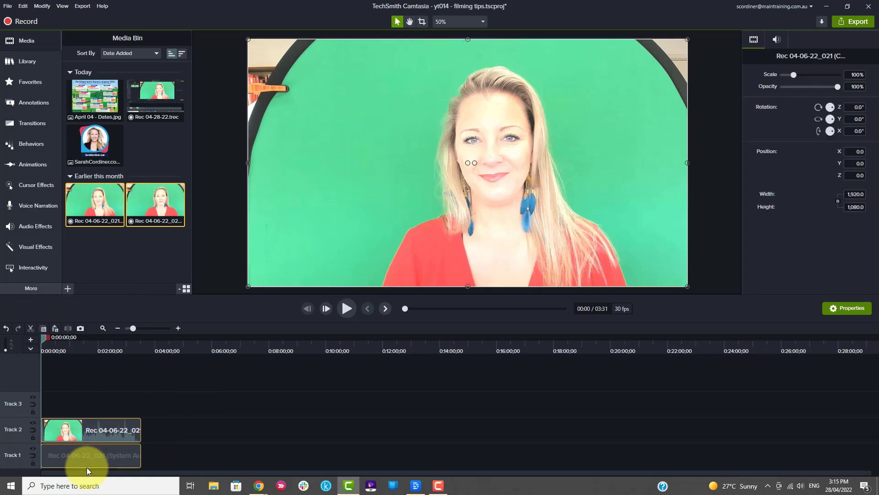
pyautogui.press('Delete')
# Import the two vertical phone videos into the media bin and place 20220426_153048.mp4 at the start of Track 2.
pyautogui.click(40, 40)
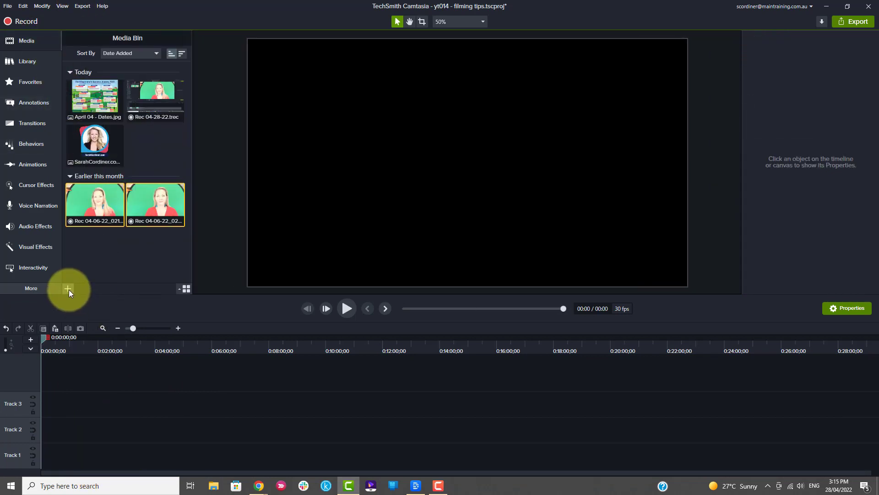
pyautogui.click(68, 288)
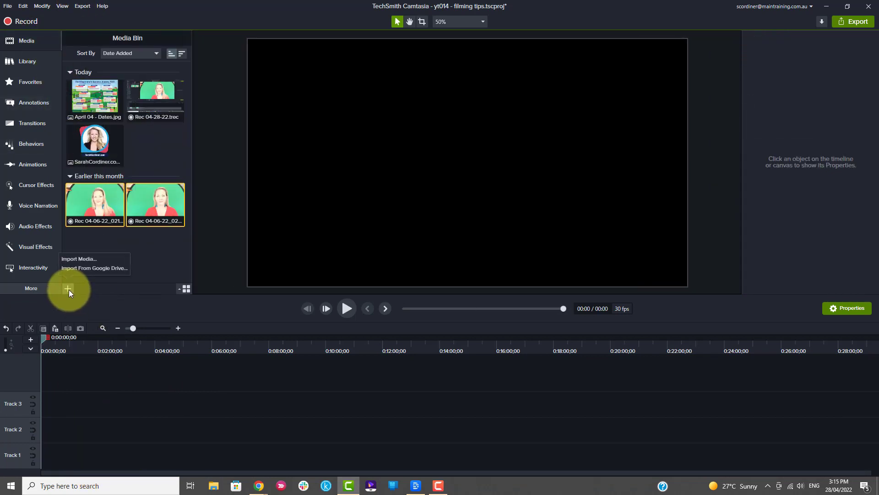
pyautogui.click(72, 260)
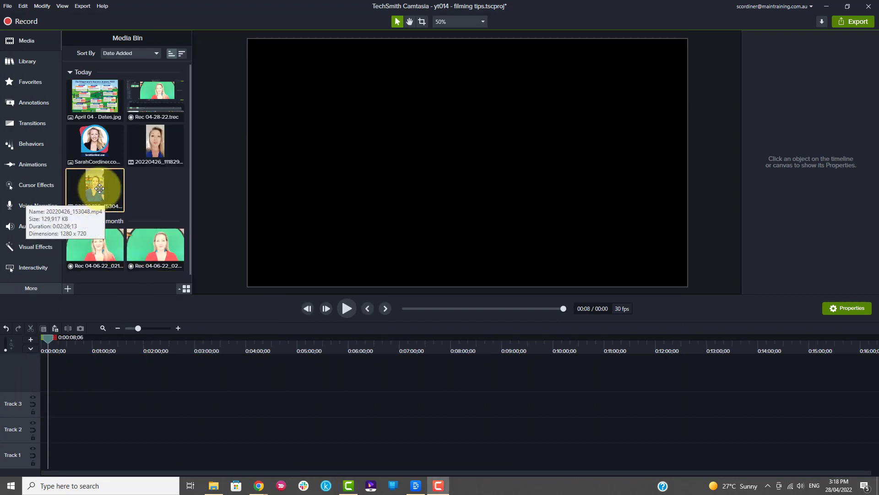
pyautogui.moveTo(100, 189); pyautogui.dragTo(16, 433)
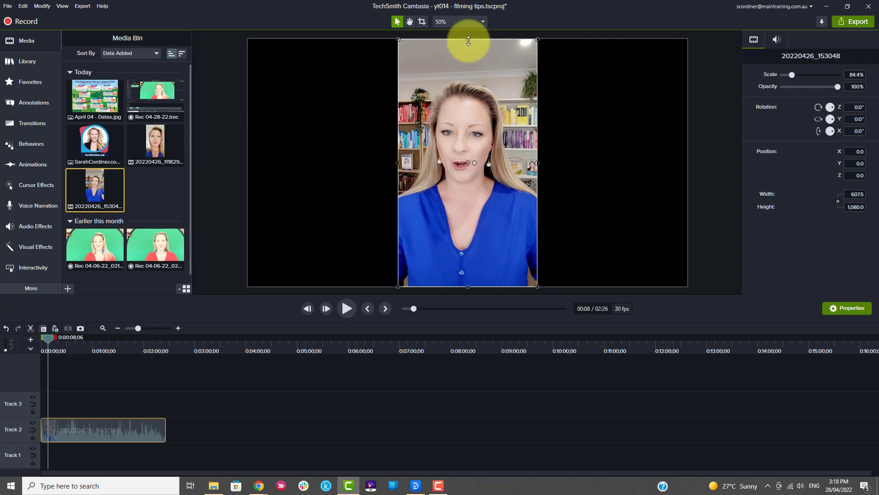
# Shift the vertical clip sideways on the widescreen canvas to about X -112 and deselect it.
pyautogui.moveTo(484, 90); pyautogui.dragTo(474, 110)
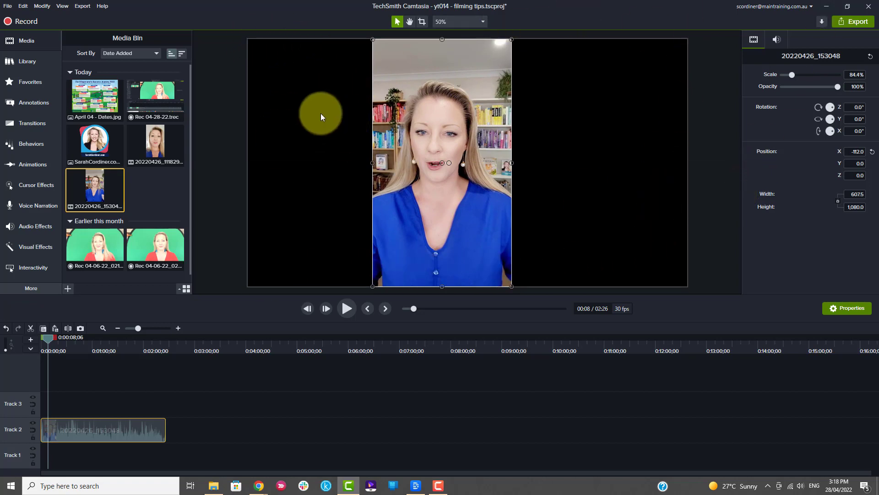
pyautogui.click(312, 100)
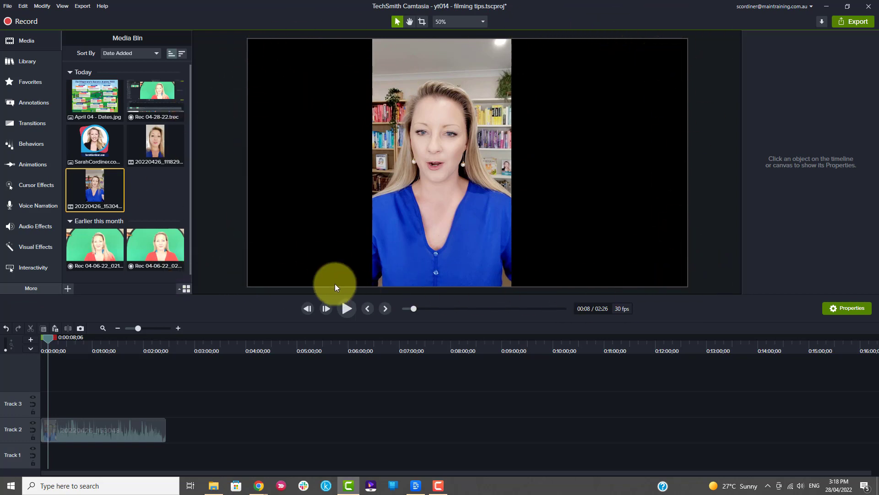
pyautogui.click(454, 21)
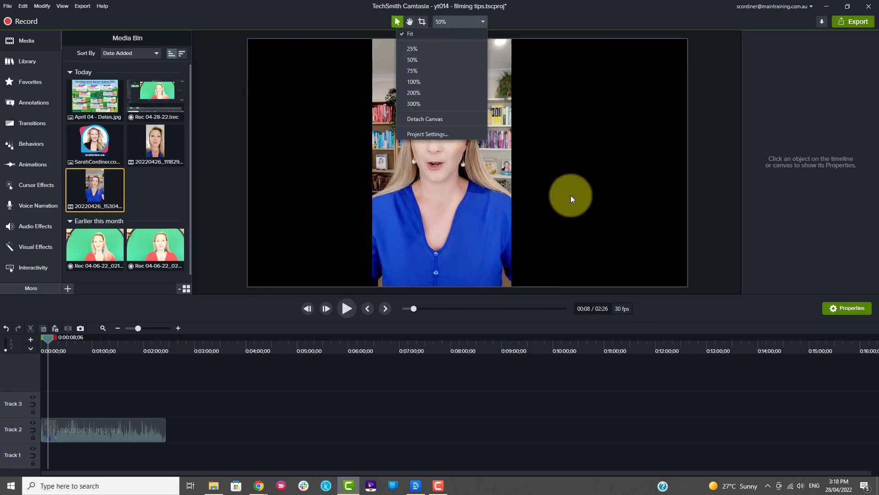
pyautogui.click(631, 167)
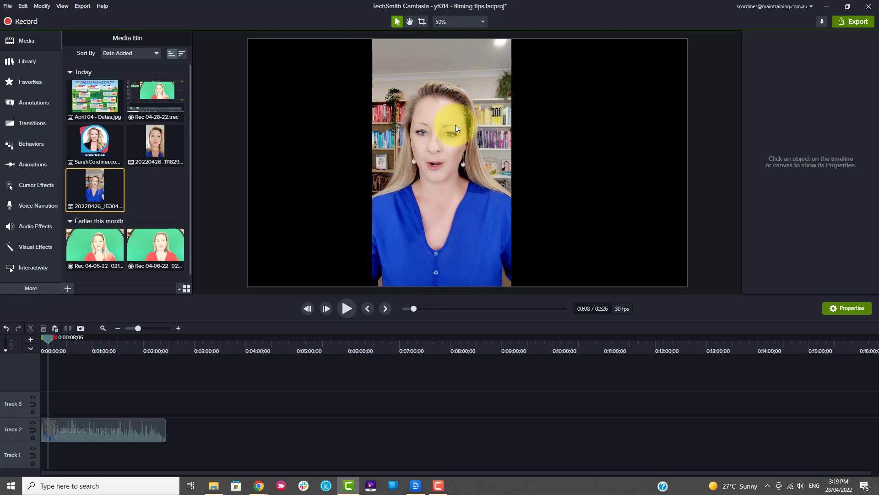
# Set the project's canvas to custom dimensions of 1080 wide by 1920 high and apply the settings.
pyautogui.click(448, 22)
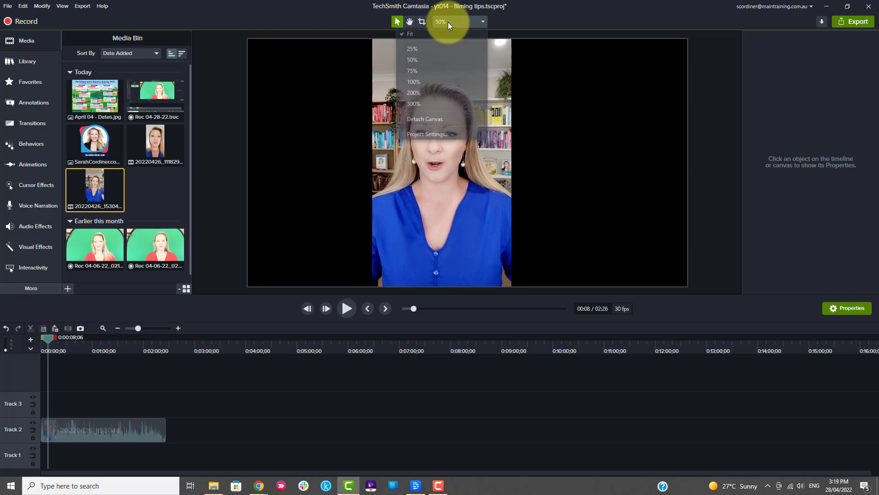
pyautogui.click(438, 135)
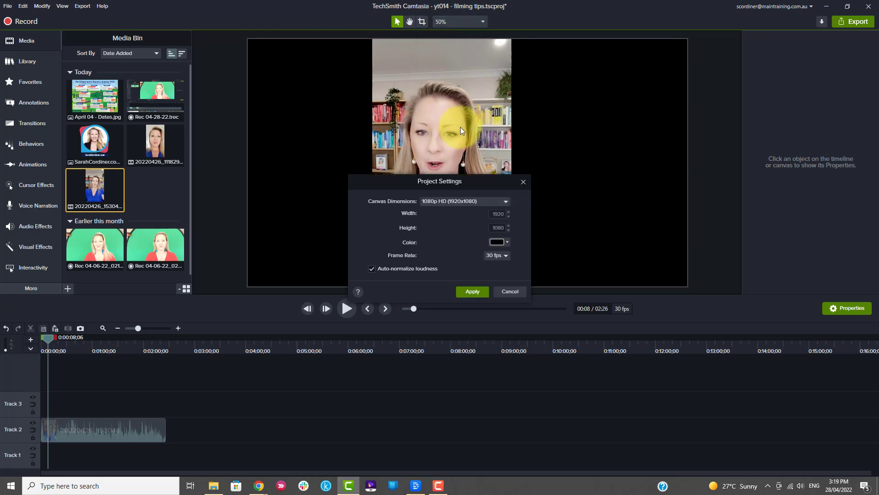
pyautogui.click(506, 202)
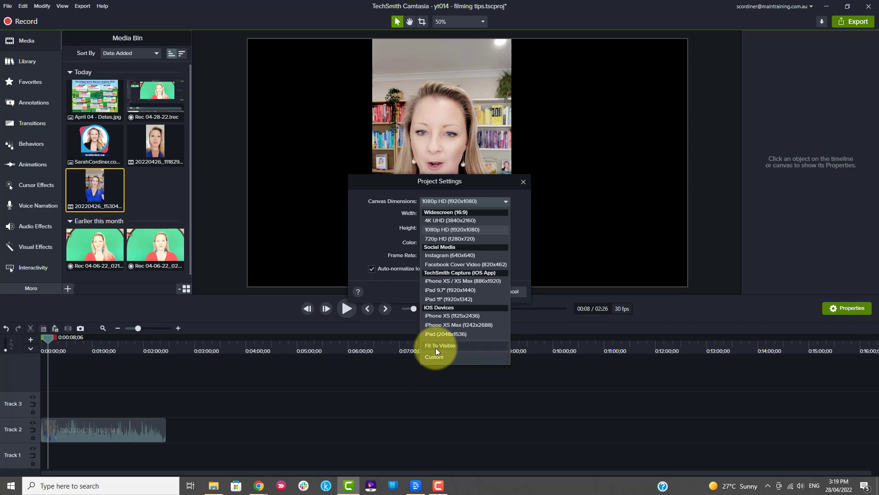
pyautogui.click(434, 357)
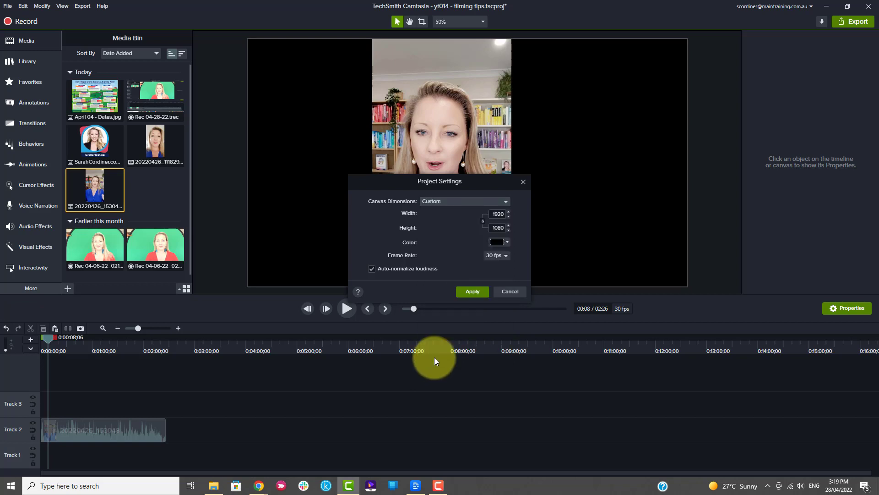
pyautogui.doubleClick(494, 214)
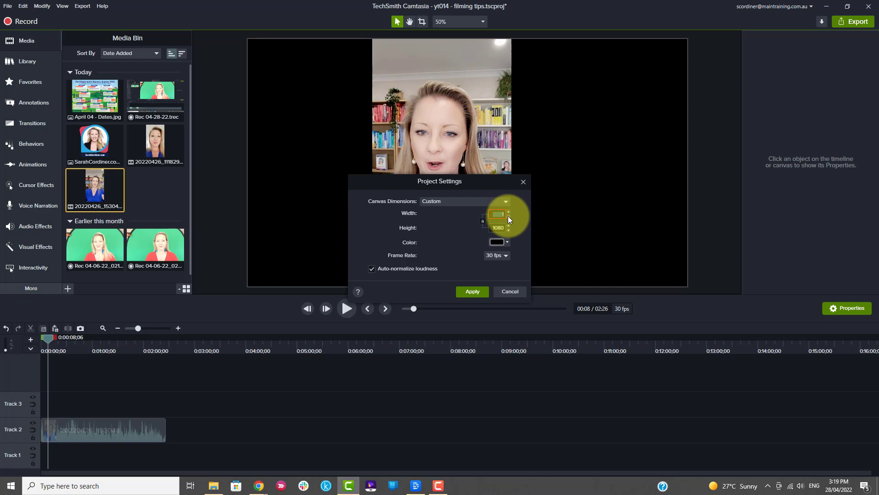
pyautogui.write('10')
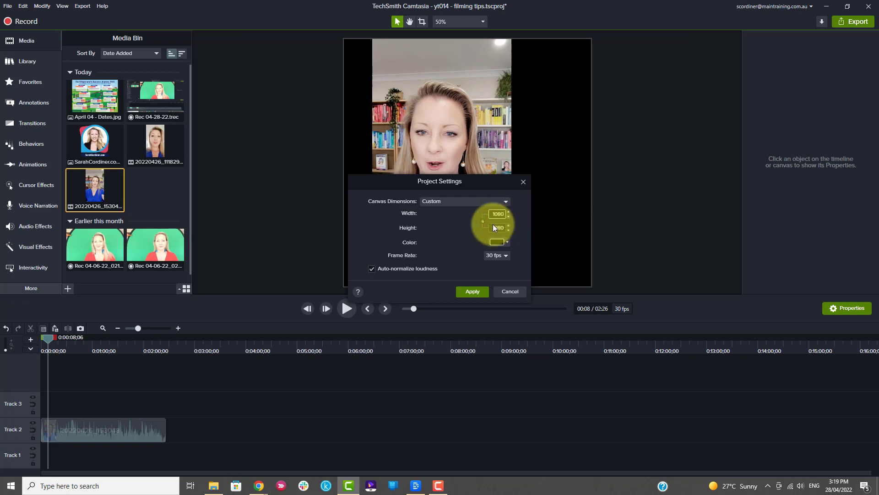
pyautogui.write('1920')
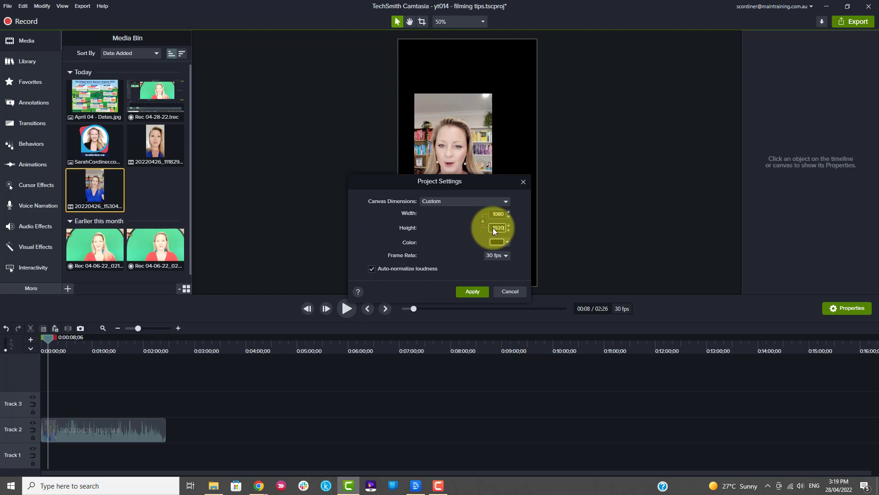
pyautogui.press('Return')
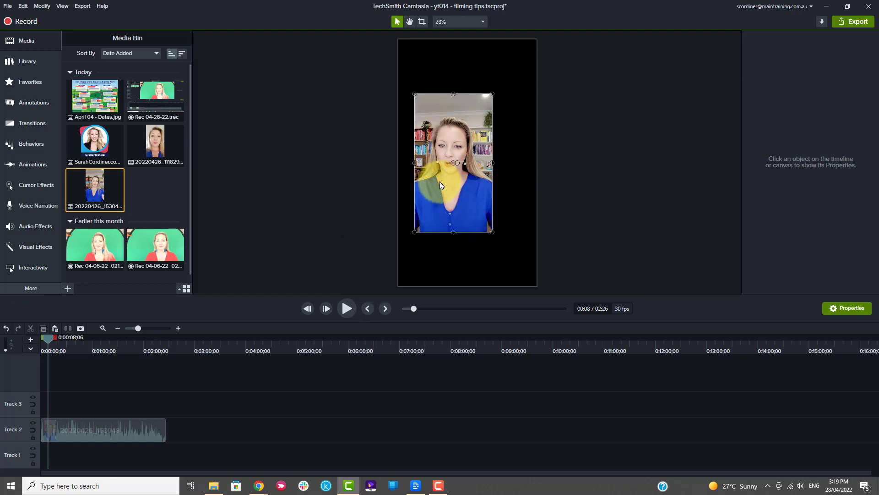
# Align the clip with the canvas's upper-left corner and enlarge it to 150% so it fills the vertical canvas.
pyautogui.moveTo(440, 181); pyautogui.dragTo(426, 127)
pyautogui.moveTo(477, 180); pyautogui.dragTo(538, 267)
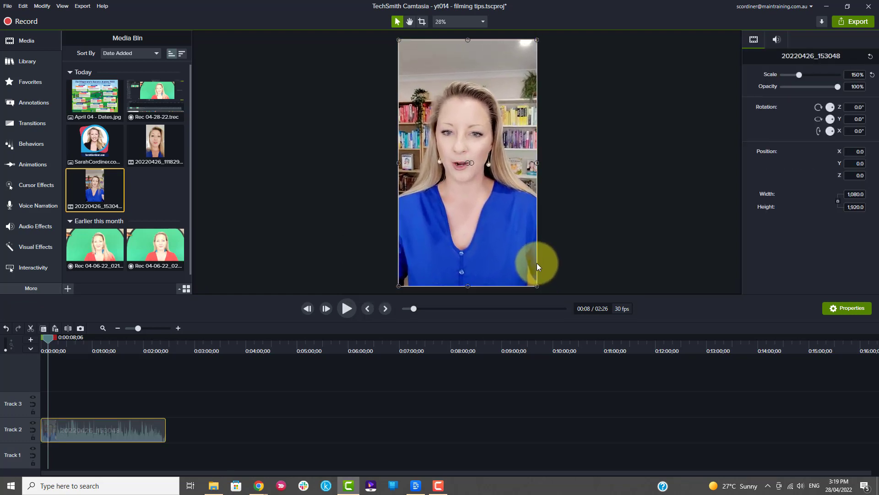
pyautogui.click(570, 207)
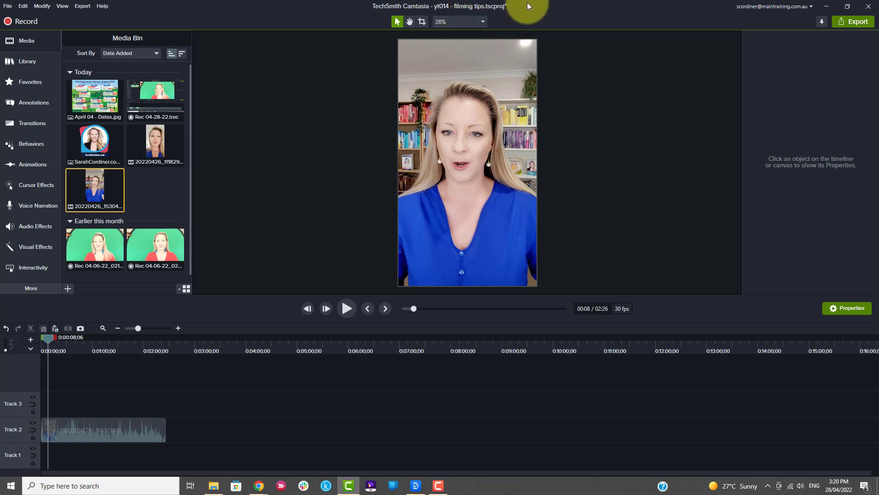
pyautogui.click(469, 24)
pyautogui.click(626, 76)
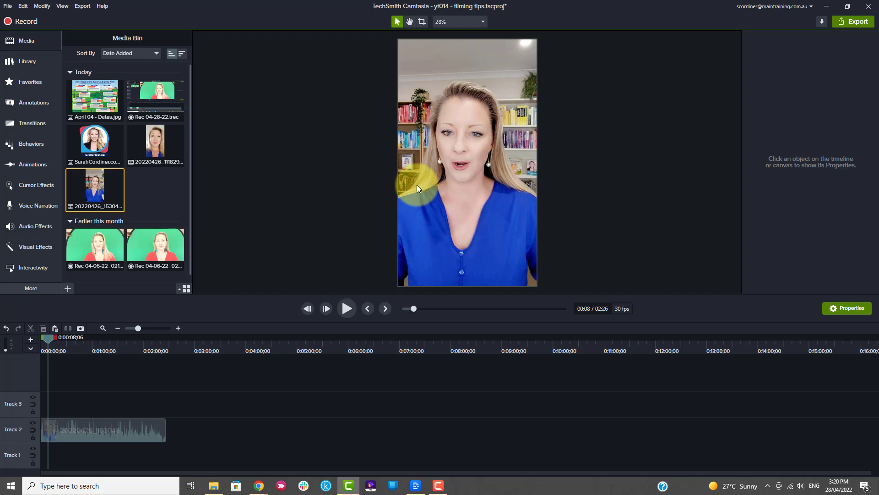
pyautogui.click(441, 21)
pyautogui.click(570, 50)
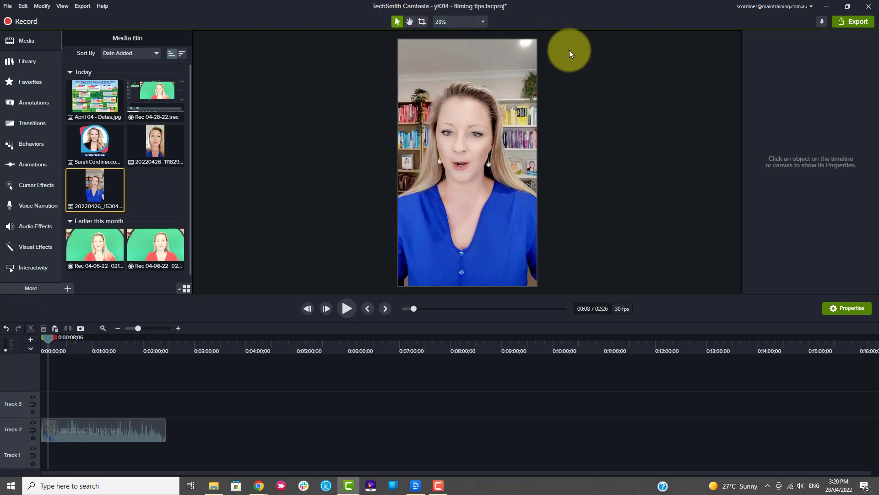
# Move the clip off-centre, shrink it to about 120.7%, and reposition it near the middle of the canvas.
pyautogui.moveTo(471, 135); pyautogui.dragTo(488, 143)
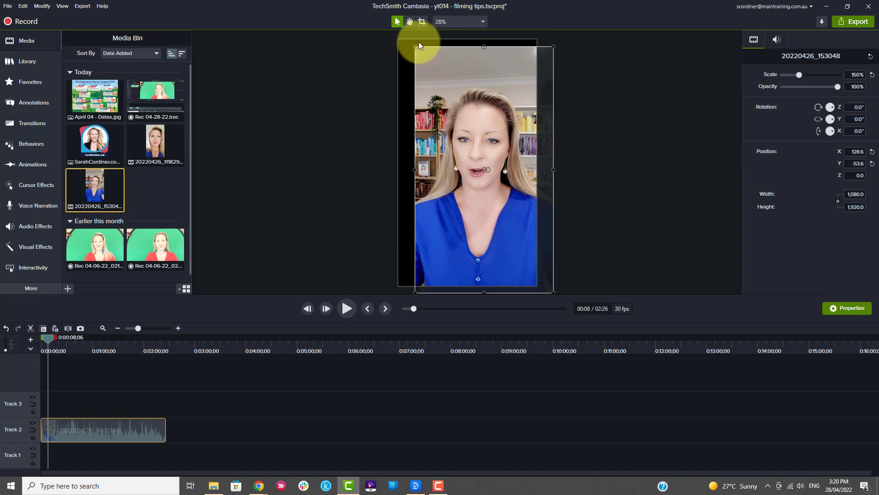
pyautogui.moveTo(415, 47); pyautogui.dragTo(453, 94)
pyautogui.moveTo(477, 155); pyautogui.dragTo(455, 130)
pyautogui.click(565, 218)
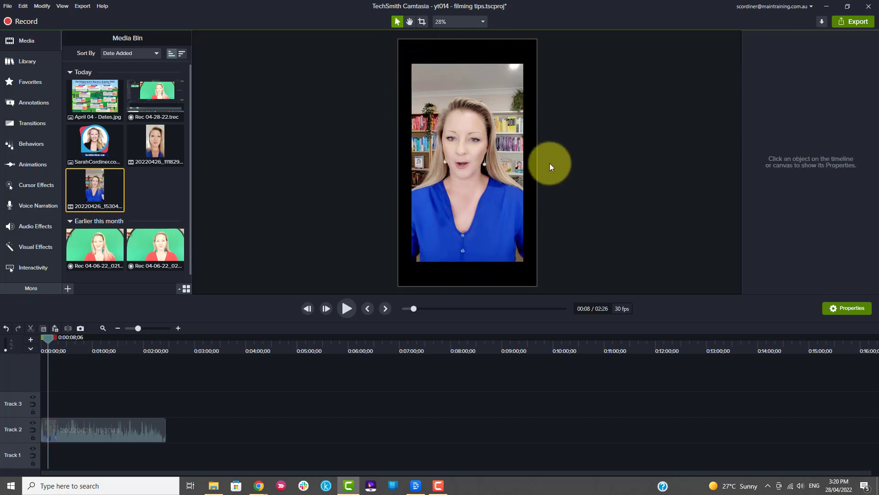
# Snap the clip to the canvas's upper-left corner and scale it to 150% to cover the whole canvas.
pyautogui.moveTo(463, 170); pyautogui.dragTo(450, 147)
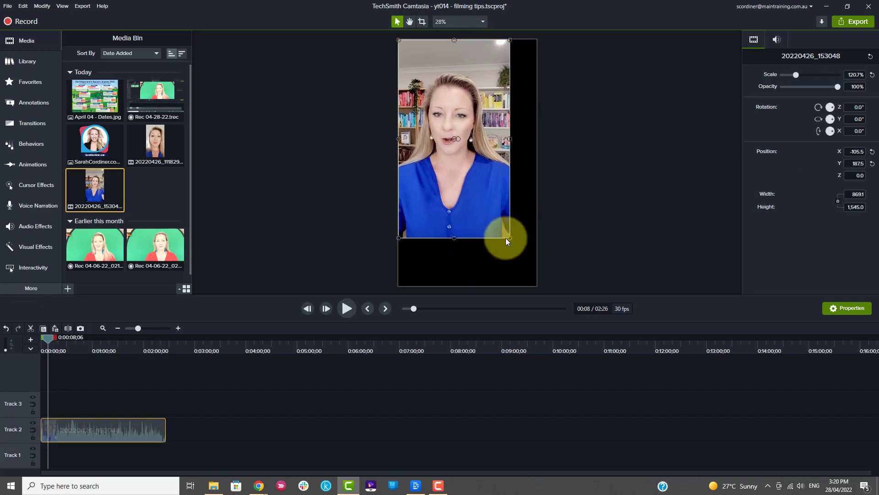
pyautogui.moveTo(512, 238); pyautogui.dragTo(534, 284)
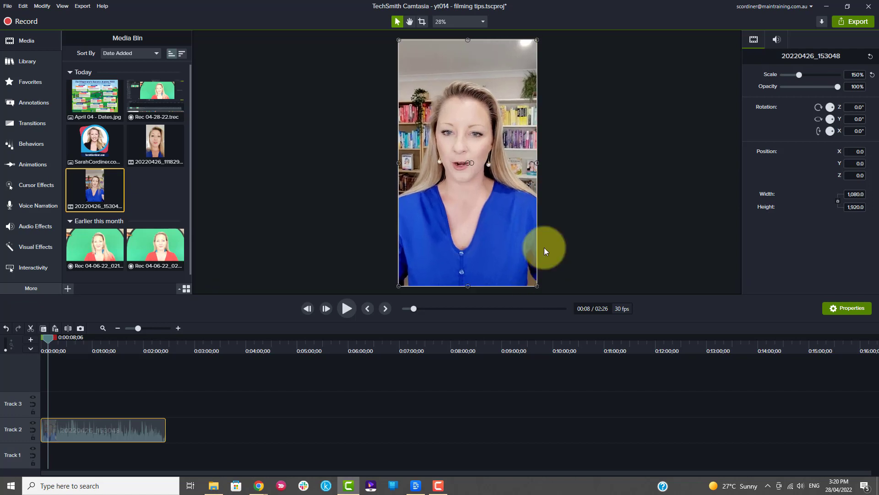
pyautogui.click(593, 185)
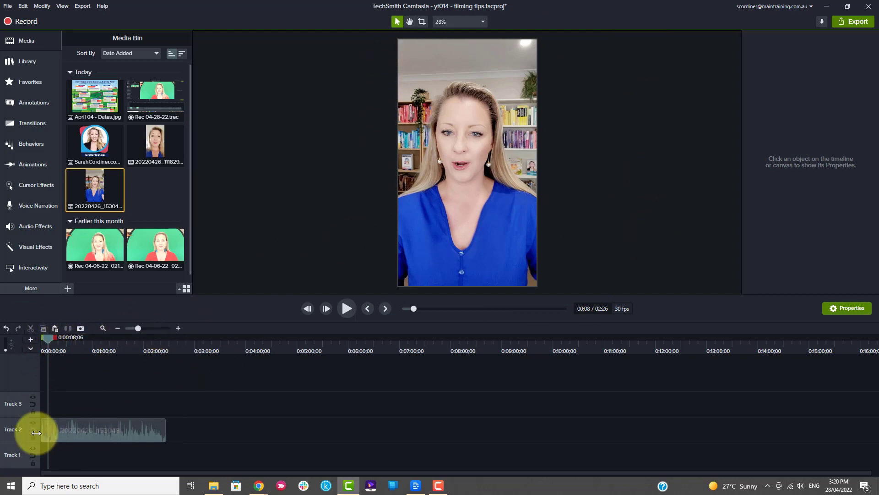
# Examine the opening stretch of the Track 2 clip's audio waveform at a larger timeline scale.
pyautogui.click(106, 433)
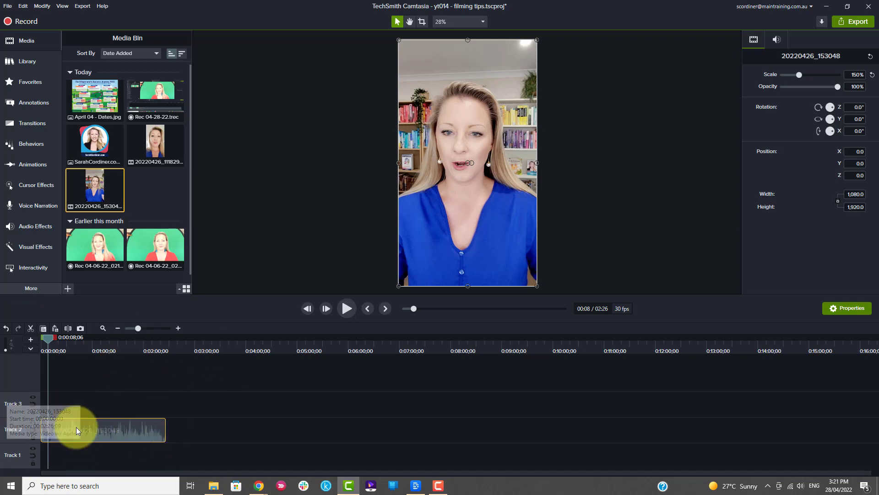
pyautogui.click(178, 328)
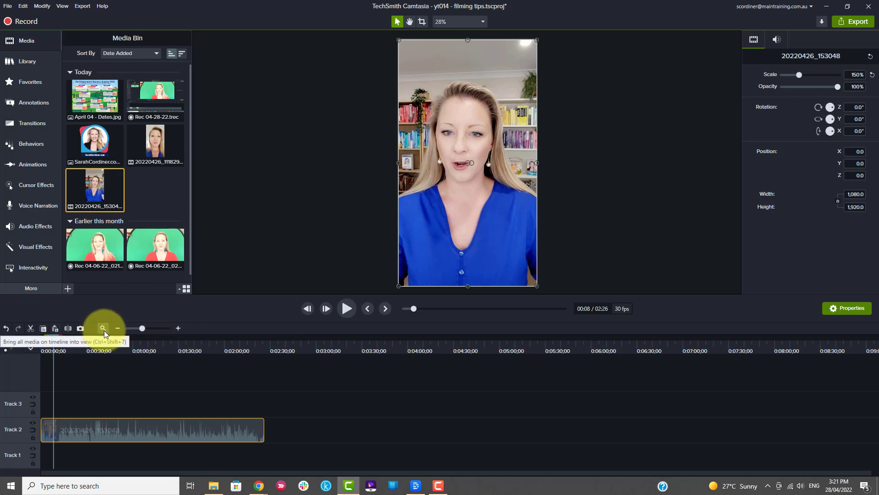
pyautogui.click(178, 328)
pyautogui.click(179, 328)
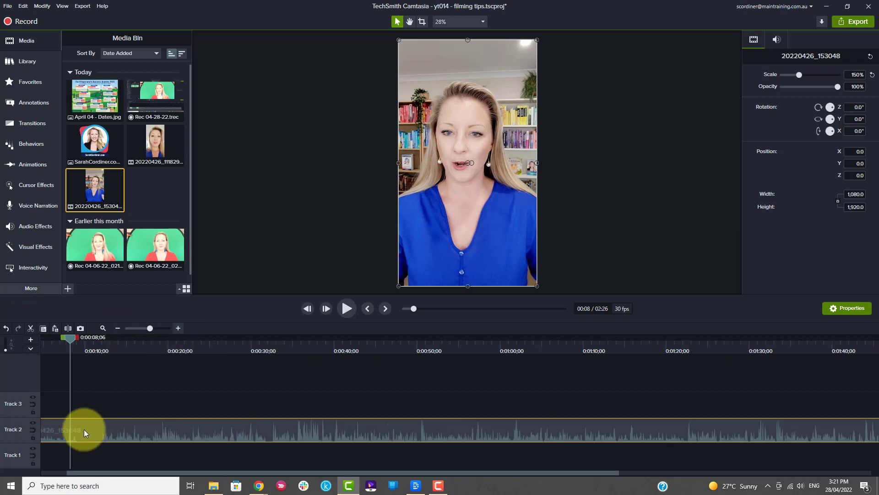
pyautogui.moveTo(79, 471); pyautogui.dragTo(26, 468)
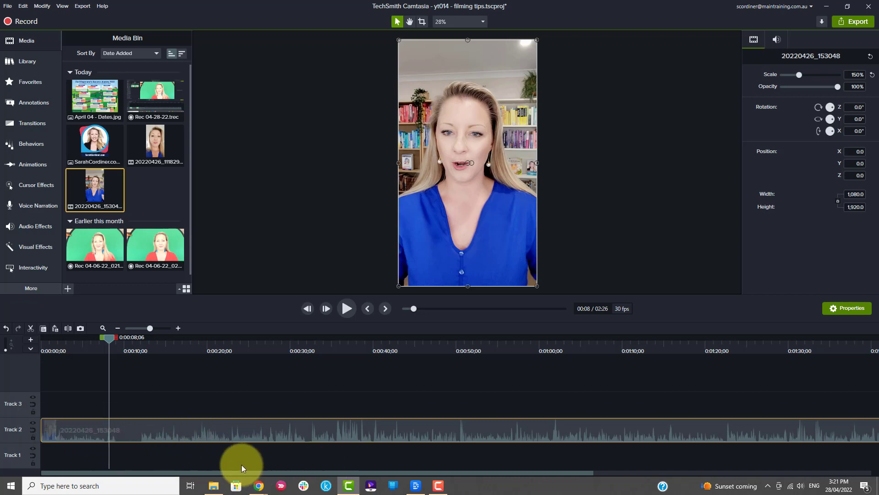
pyautogui.moveTo(206, 469)
pyautogui.mouseDown()
pyautogui.moveTo(455, 466)
pyautogui.moveTo(477, 474)
pyautogui.moveTo(198, 467)
pyautogui.mouseUp()
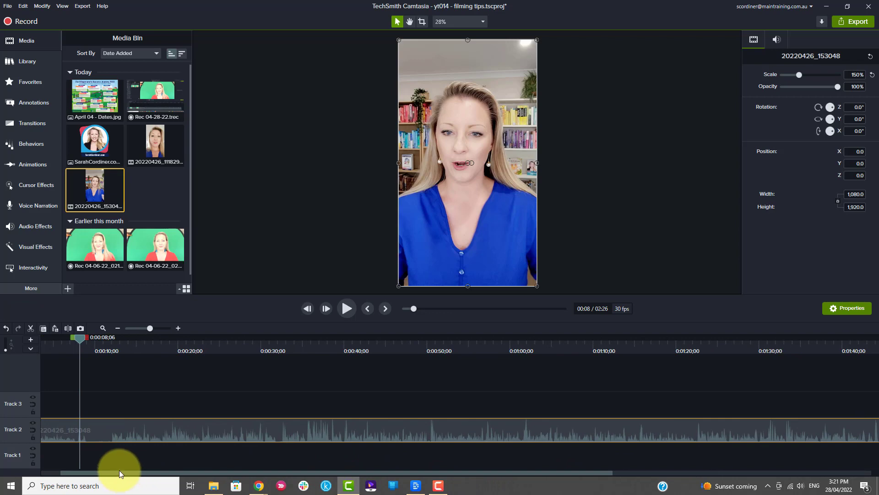
# Scrub and play the opening seconds of the Track 2 clip to examine the unwanted footage before the real take.
pyautogui.moveTo(80, 471); pyautogui.dragTo(54, 471)
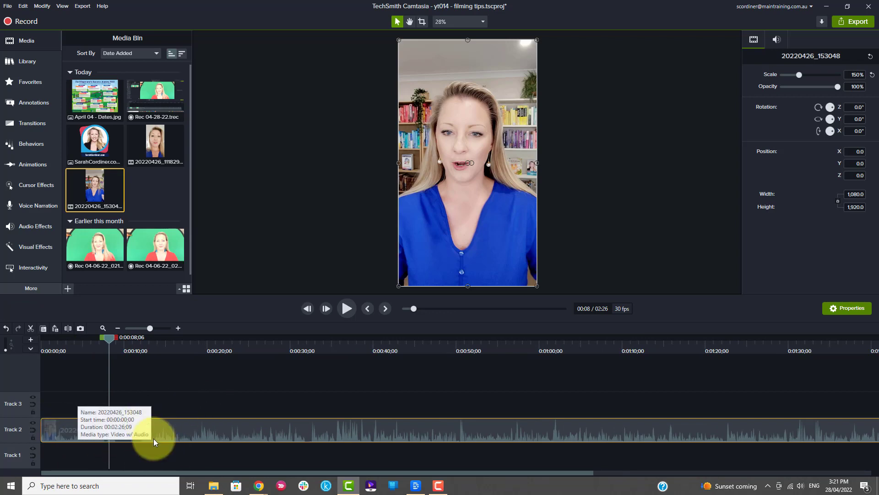
pyautogui.click(178, 329)
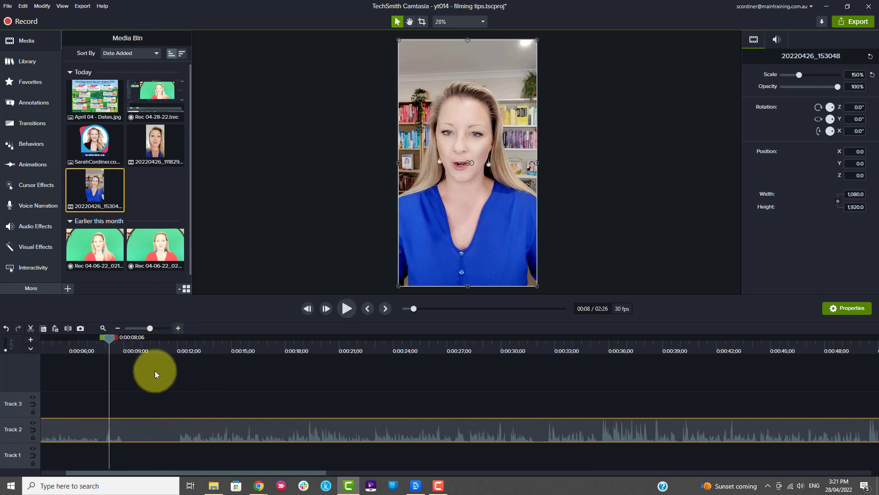
pyautogui.moveTo(162, 471); pyautogui.dragTo(117, 472)
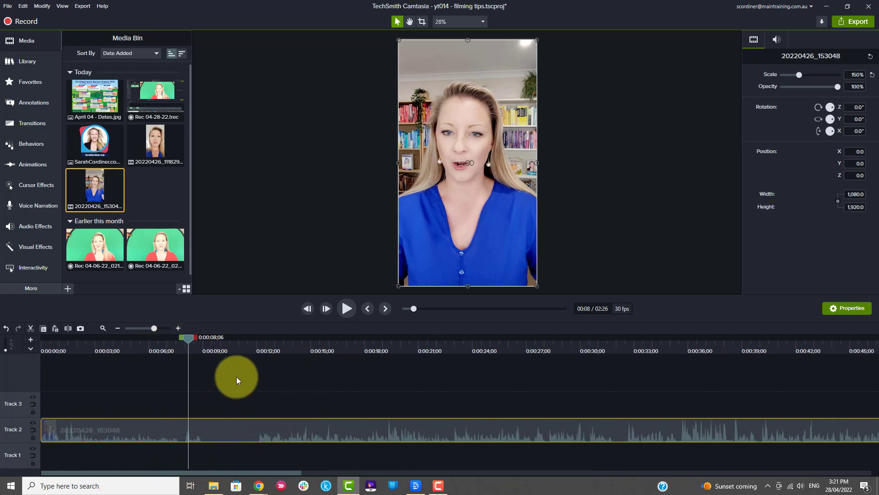
pyautogui.moveTo(186, 337); pyautogui.dragTo(160, 339)
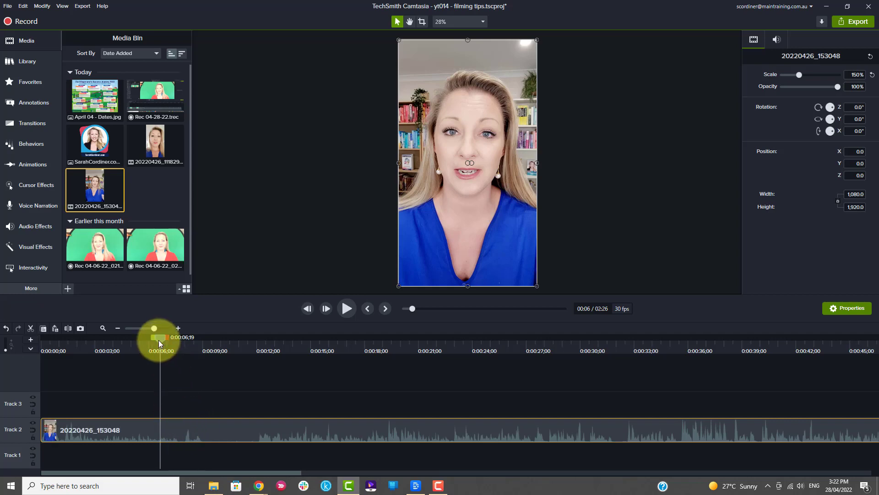
pyautogui.moveTo(159, 340); pyautogui.dragTo(178, 346)
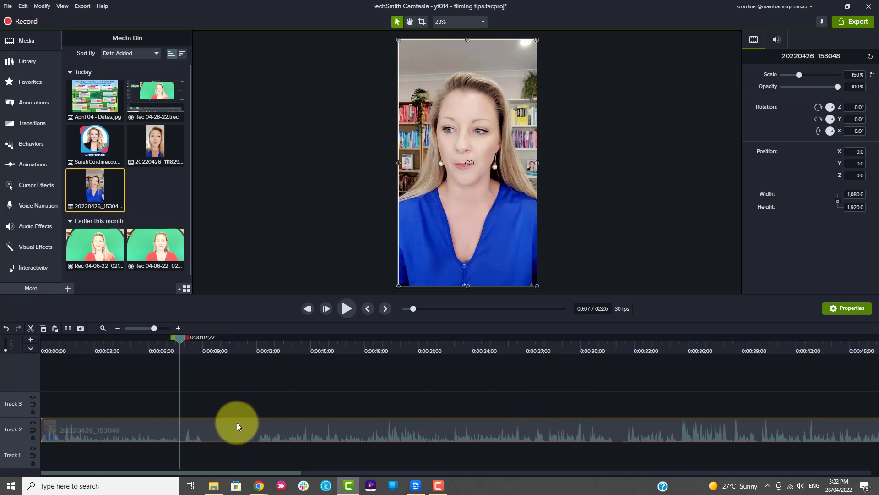
pyautogui.moveTo(181, 334); pyautogui.dragTo(109, 366)
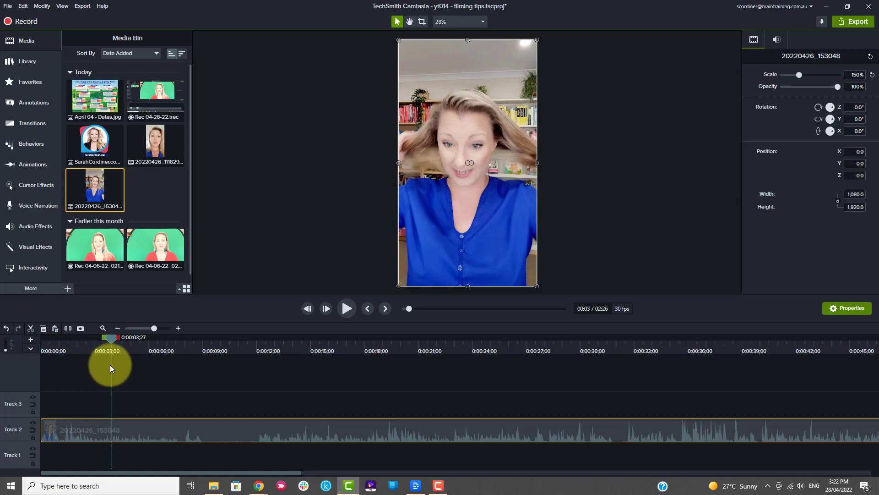
pyautogui.click(344, 309)
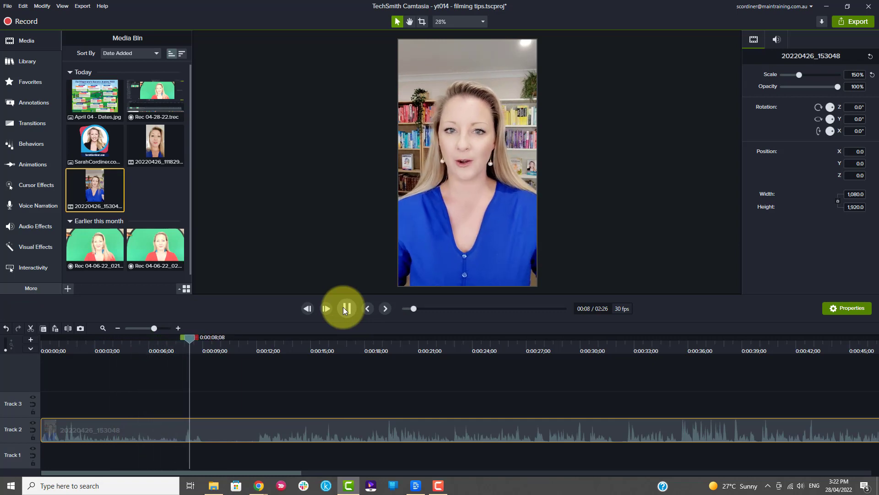
pyautogui.click(347, 309)
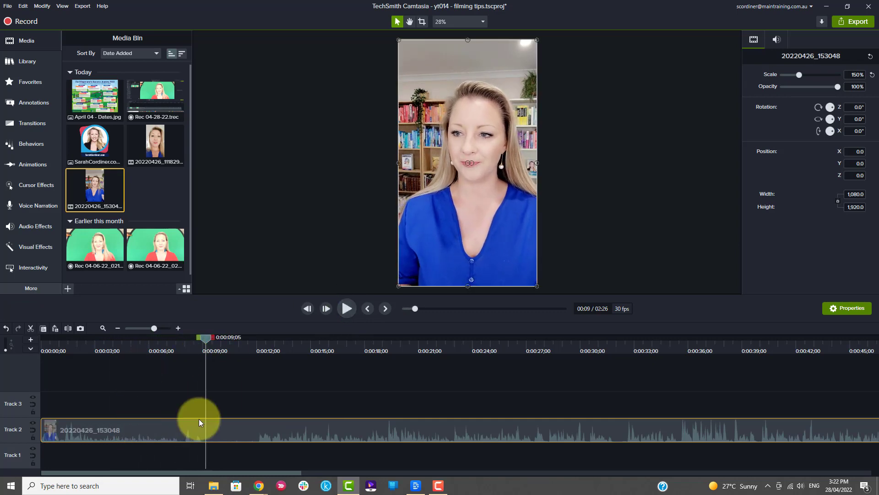
# Place the playhead at 0:00:12;03, where the continuous speech begins after the quiet gap in the Track 2 waveform.
pyautogui.moveTo(205, 337); pyautogui.dragTo(246, 359)
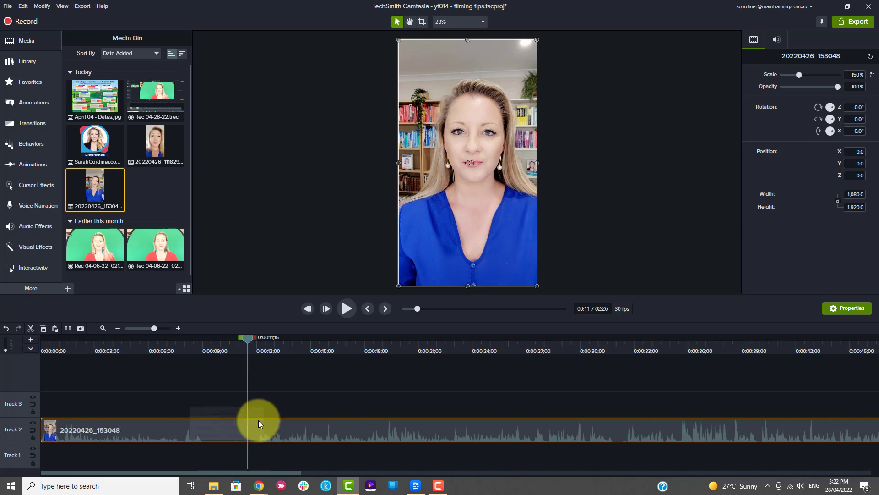
pyautogui.moveTo(258, 419)
pyautogui.mouseDown()
pyautogui.moveTo(259, 450)
pyautogui.moveTo(254, 431)
pyautogui.mouseUp()
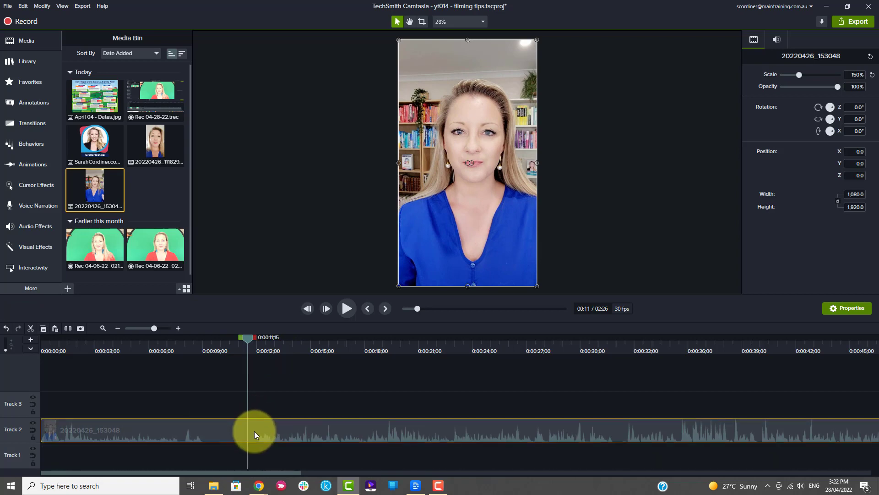
pyautogui.moveTo(162, 443); pyautogui.dragTo(124, 423)
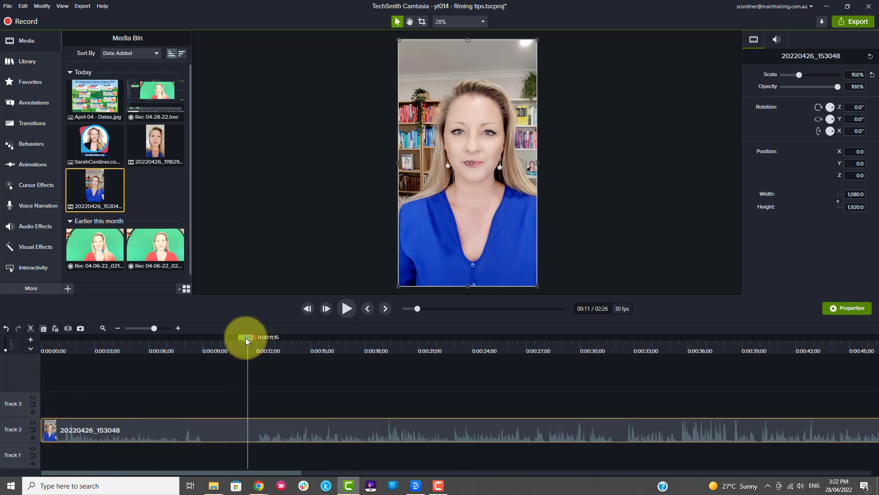
pyautogui.moveTo(246, 337); pyautogui.dragTo(259, 340)
pyautogui.click(178, 328)
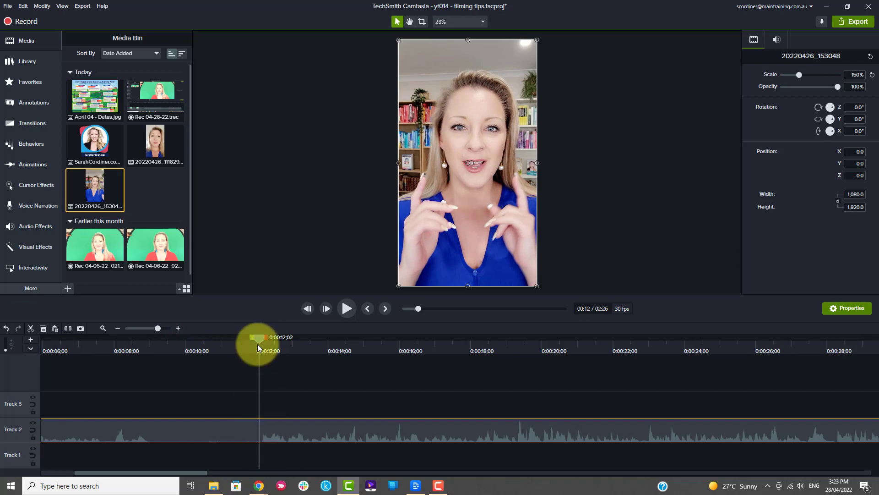
pyautogui.click(257, 336)
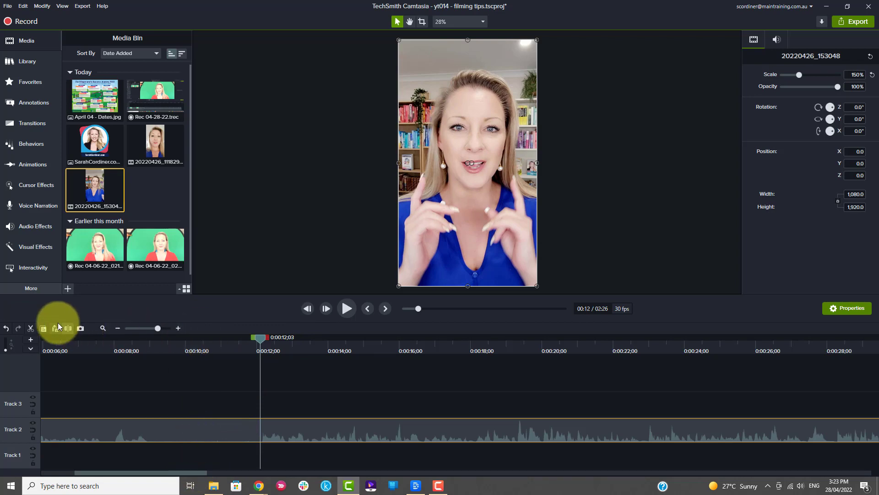
# Split the Track 2 clip at the playhead, select the piece before the cut, and undo the split.
pyautogui.click(68, 328)
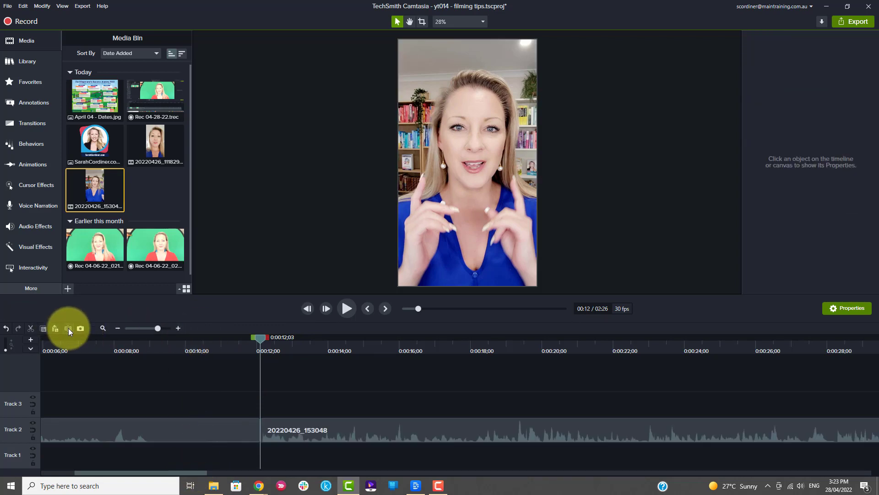
pyautogui.click(175, 424)
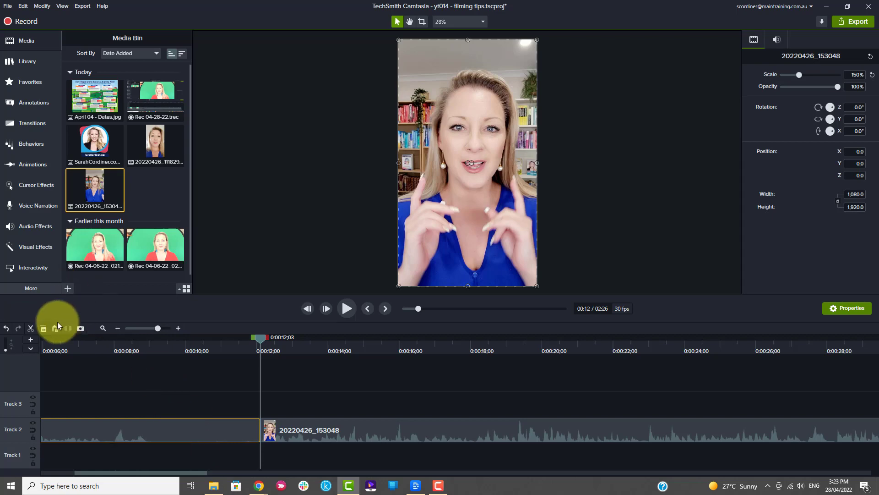
pyautogui.click(7, 329)
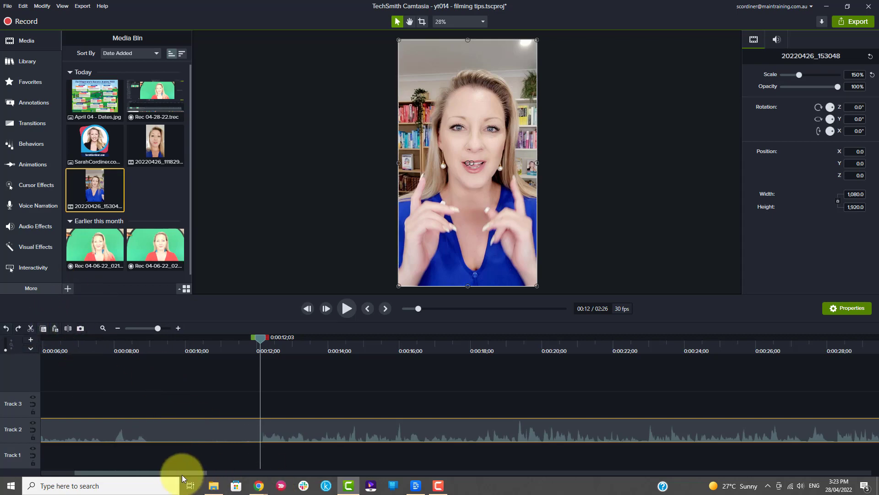
# Trim about the first 12 seconds off the Track 2 clip so the real take starts at the timeline's beginning.
pyautogui.moveTo(181, 474); pyautogui.dragTo(148, 473)
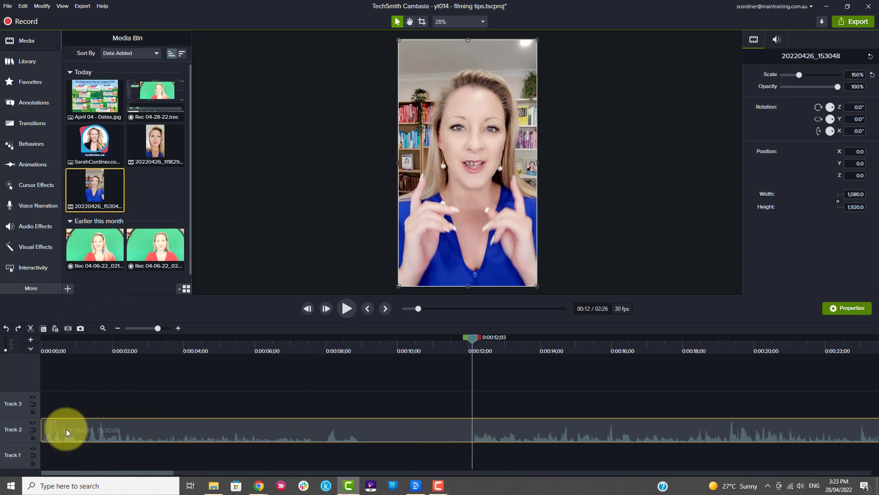
pyautogui.moveTo(43, 428)
pyautogui.mouseDown()
pyautogui.moveTo(472, 424)
pyautogui.moveTo(48, 421)
pyautogui.mouseUp()
pyautogui.click(392, 456)
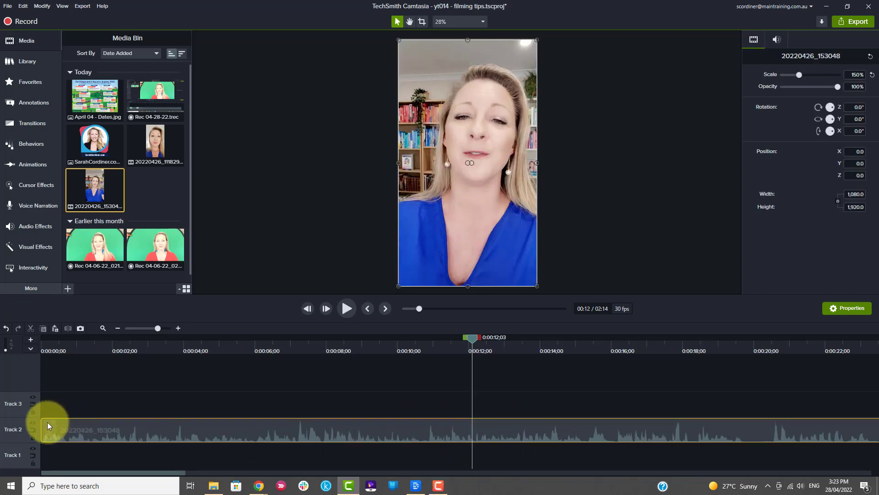
pyautogui.moveTo(143, 436); pyautogui.dragTo(64, 429)
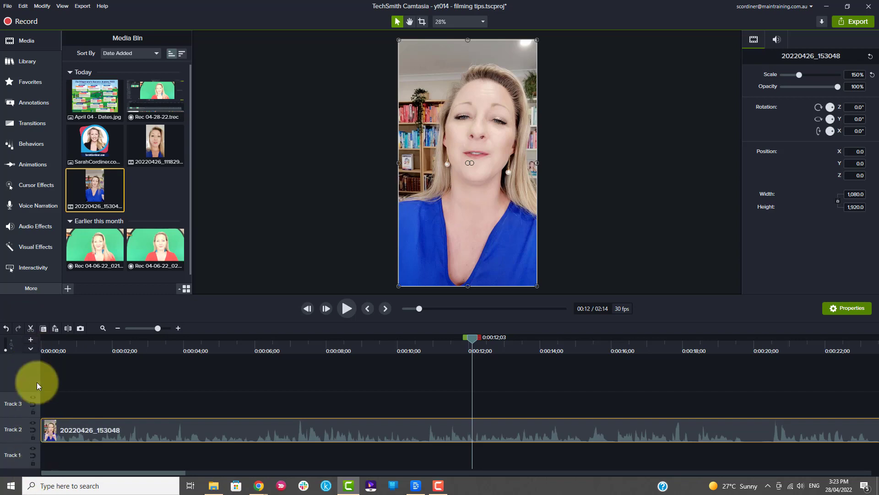
# Play the trimmed clip from its start and stop the playhead at 0:00:05;29.
pyautogui.click(42, 342)
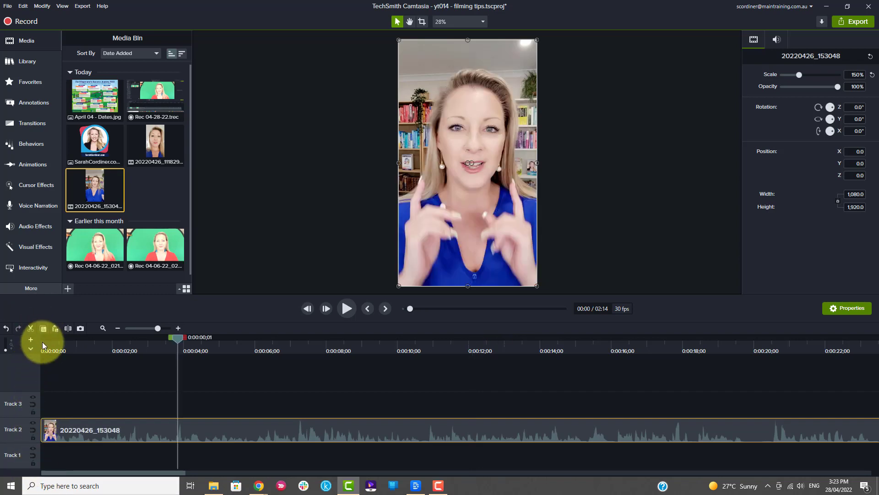
pyautogui.click(348, 307)
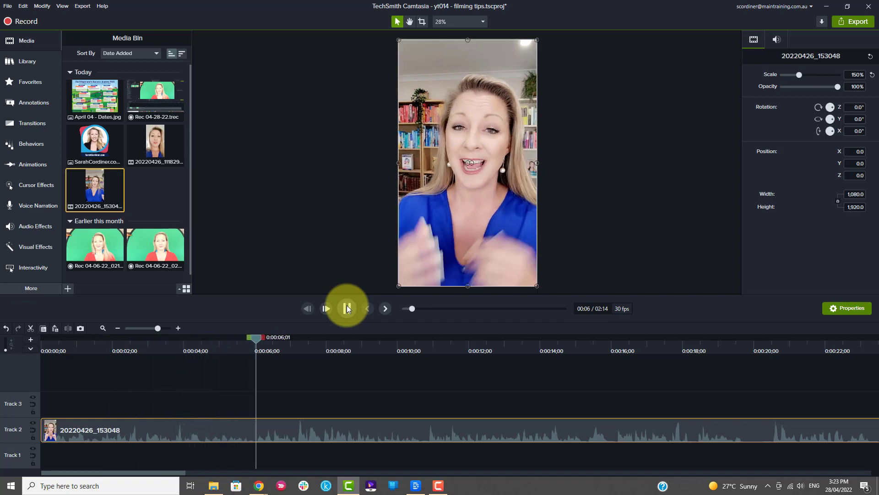
pyautogui.click(347, 307)
pyautogui.moveTo(257, 338); pyautogui.dragTo(254, 337)
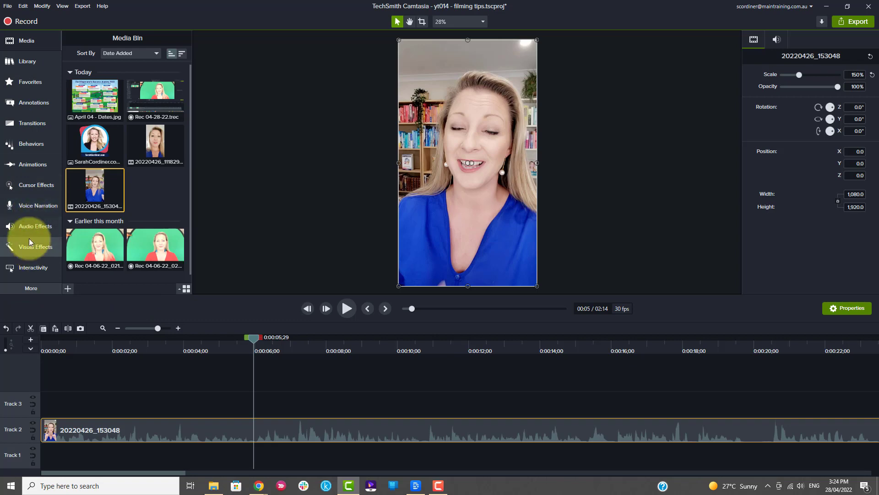
# Add the orange thought-bubble callout to Track 3 at the playhead and position it near the canvas's upper-left corner, at X -235.7, Y 707.1.
pyautogui.click(25, 102)
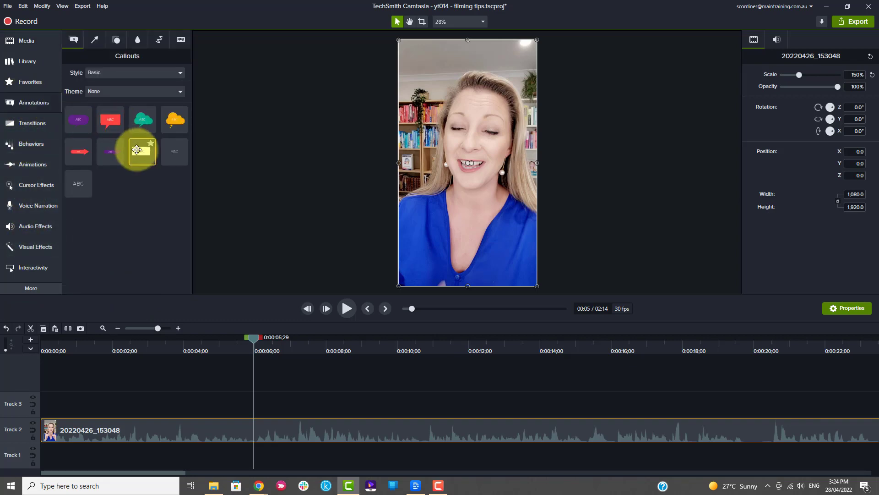
pyautogui.moveTo(136, 149); pyautogui.dragTo(157, 167)
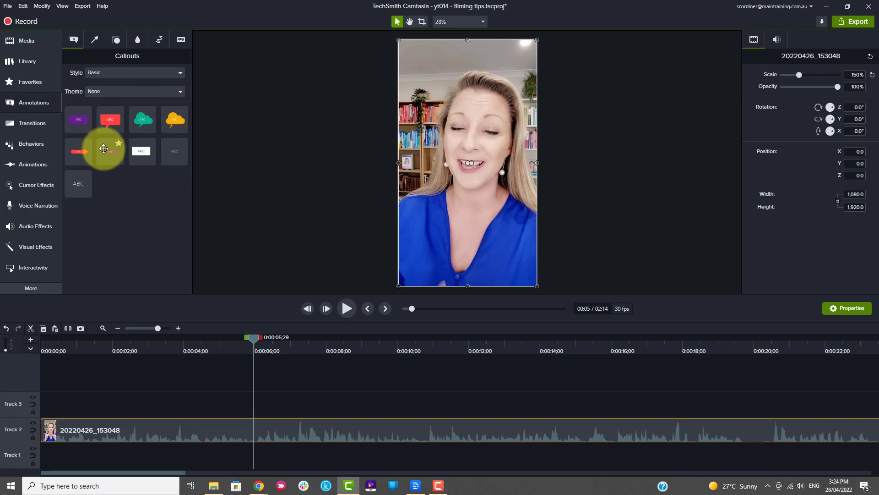
pyautogui.moveTo(173, 121); pyautogui.dragTo(250, 397)
pyautogui.moveTo(464, 132); pyautogui.dragTo(434, 41)
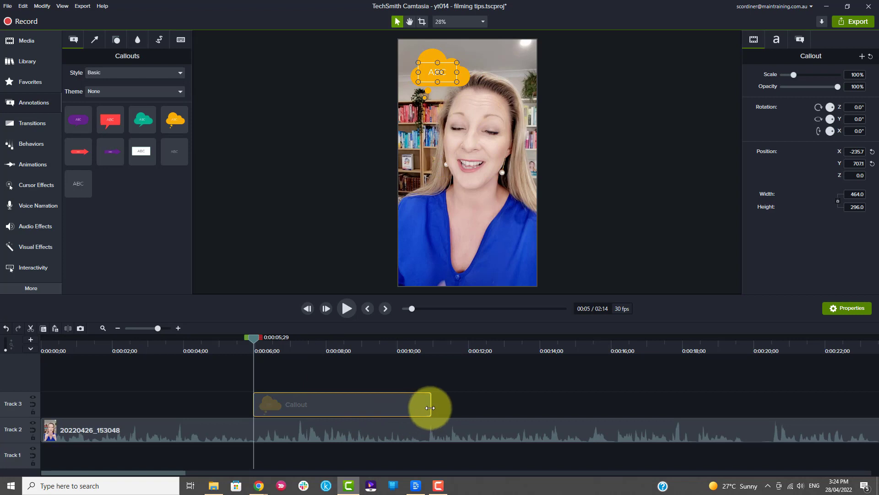
# Shorten the Track 3 callout to about half a second and play it back.
pyautogui.moveTo(428, 406); pyautogui.dragTo(272, 405)
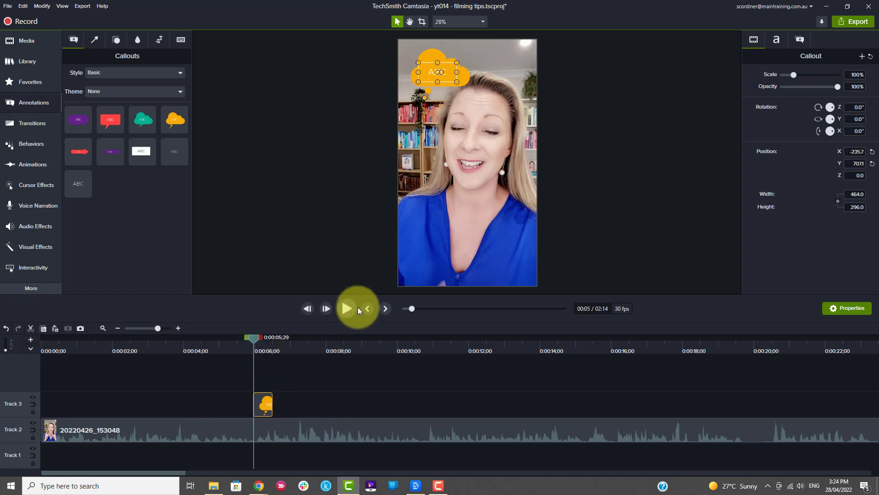
pyautogui.click(347, 308)
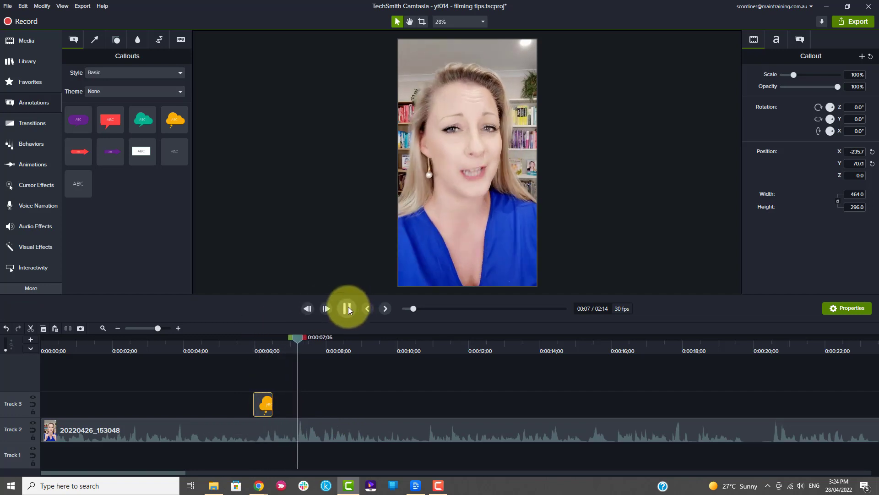
pyautogui.click(300, 340)
# Lengthen the callout, preview its duration, and adjust its end to about 9.6 seconds on the timeline.
pyautogui.moveTo(271, 395); pyautogui.dragTo(407, 396)
pyautogui.click(348, 311)
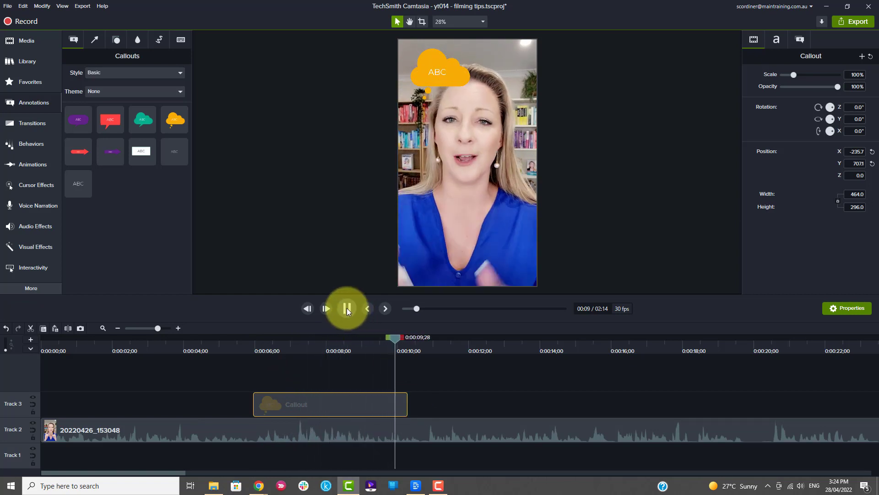
pyautogui.click(407, 401)
pyautogui.moveTo(407, 401); pyautogui.dragTo(384, 403)
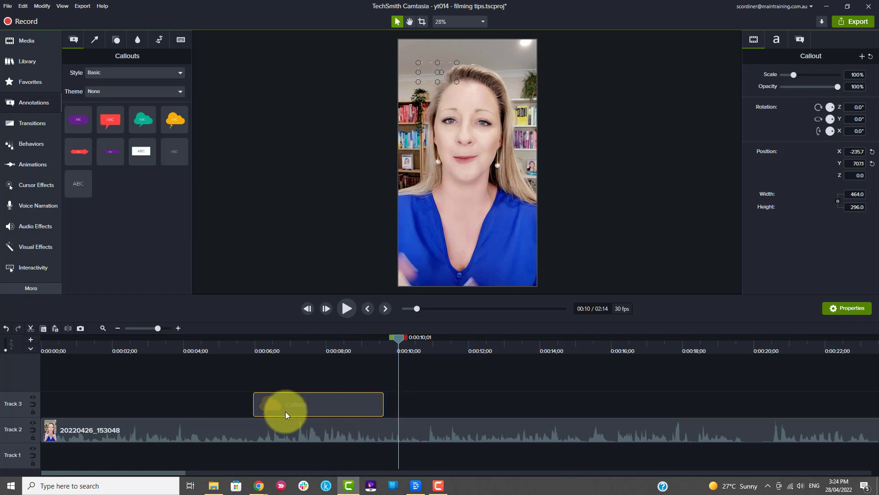
# Move the callout along Track 3 to start at about 9.5 seconds and extend it to about four seconds long.
pyautogui.moveTo(311, 408); pyautogui.dragTo(188, 403)
pyautogui.hotkey('ctrl', 'z')
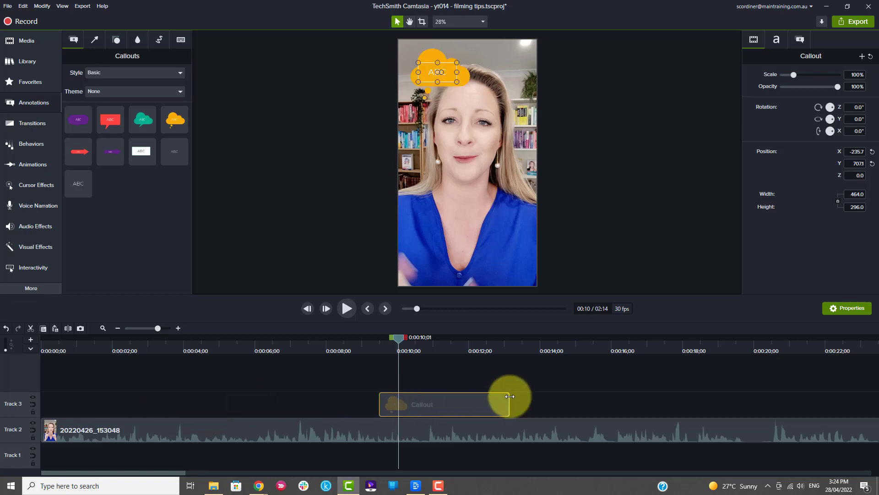
pyautogui.moveTo(507, 400)
pyautogui.mouseDown()
pyautogui.moveTo(403, 400)
pyautogui.moveTo(521, 403)
pyautogui.mouseUp()
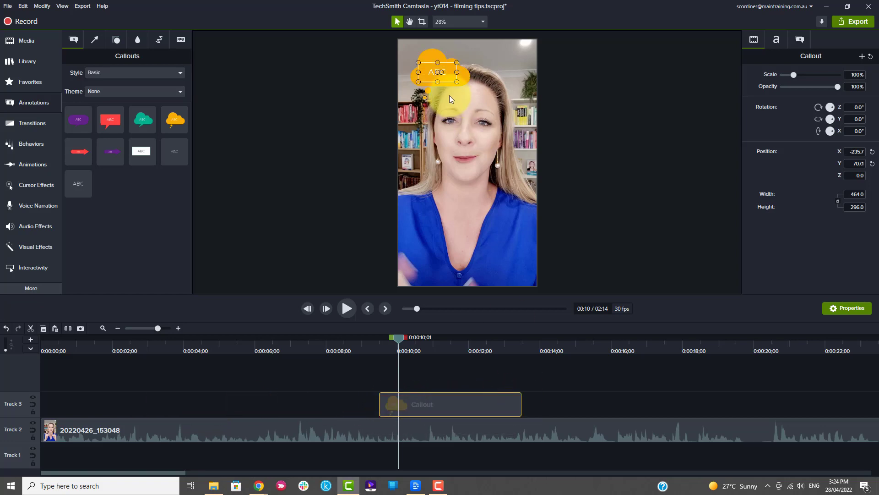
# Open the callout's text for editing and review its font settings and its shape, fill and outline settings.
pyautogui.doubleClick(442, 71)
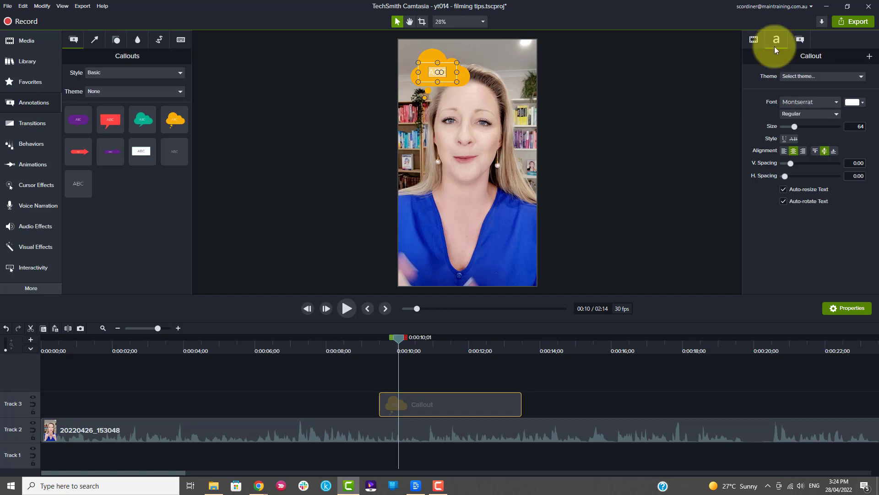
pyautogui.click(463, 427)
pyautogui.click(450, 404)
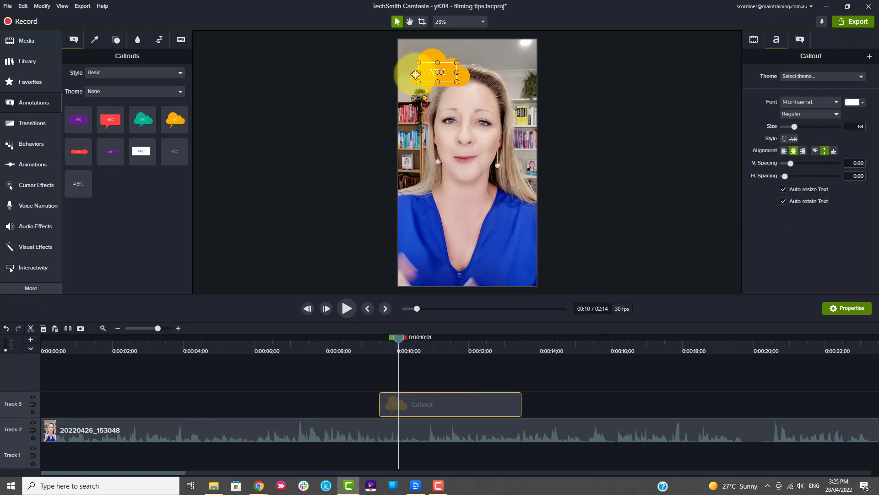
pyautogui.click(799, 40)
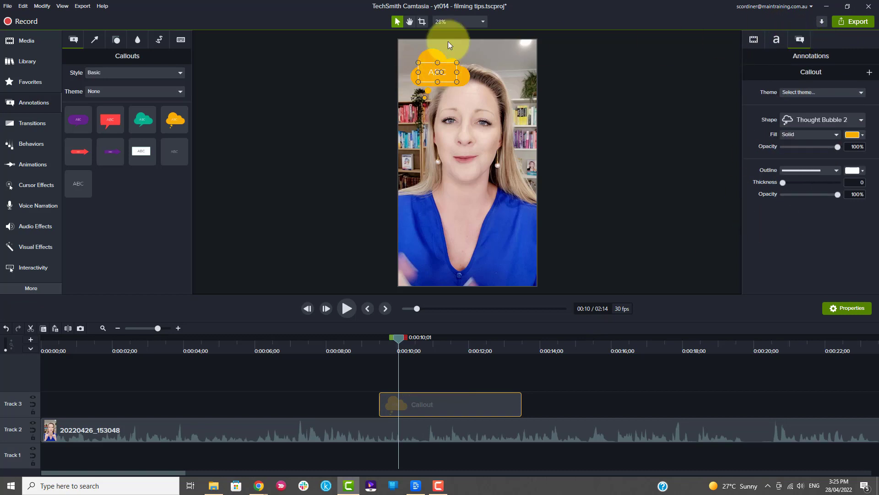
pyautogui.click(774, 40)
pyautogui.click(799, 42)
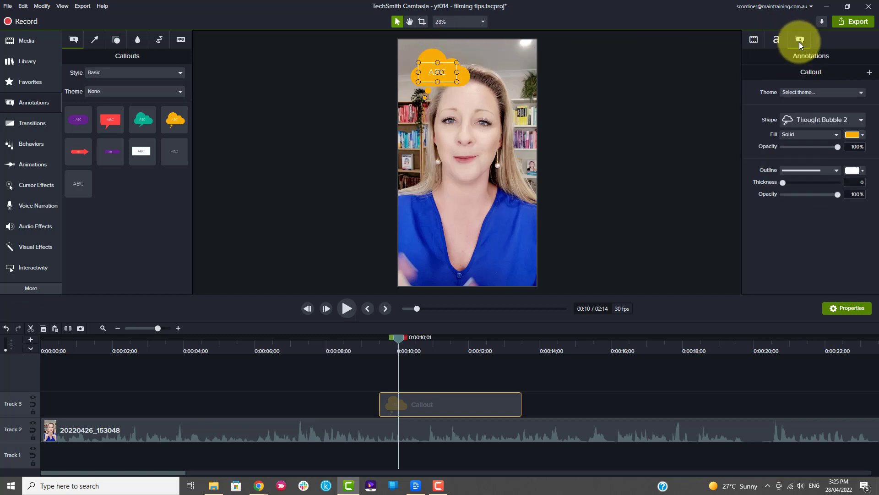
# Change the thought bubble callout's solid fill to the dark navy swatch from the brand palette.
pyautogui.click(777, 41)
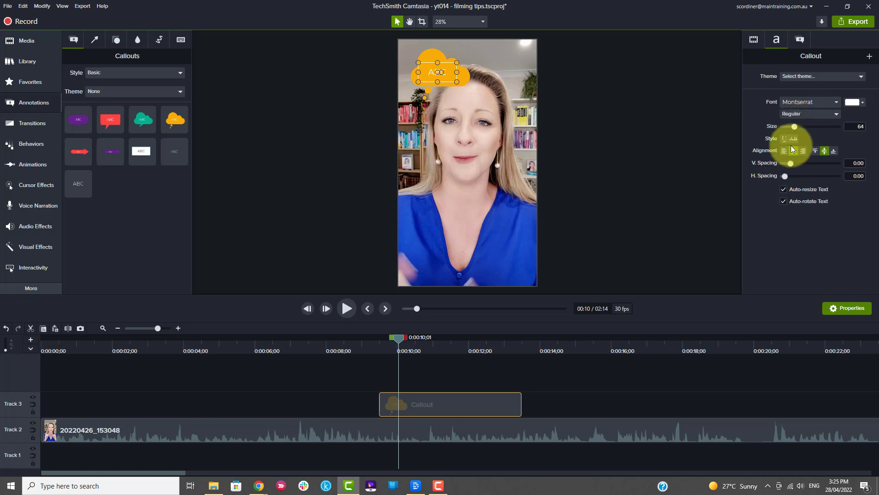
pyautogui.click(800, 42)
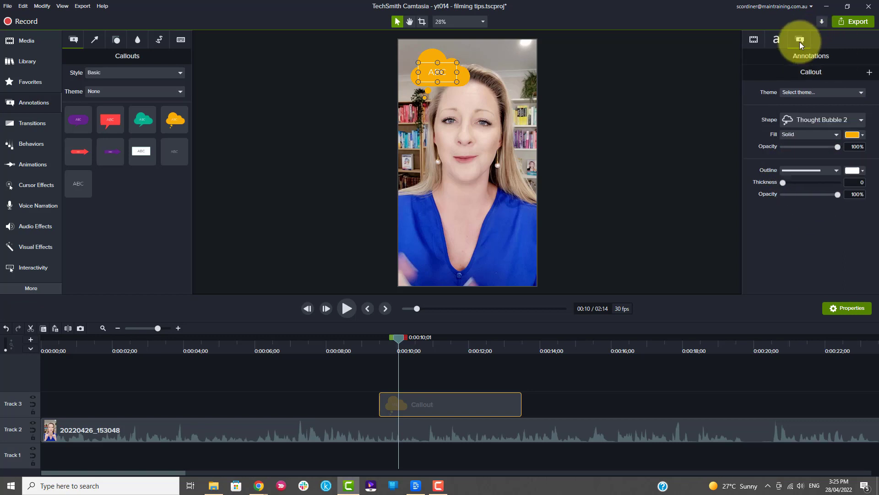
pyautogui.click(853, 134)
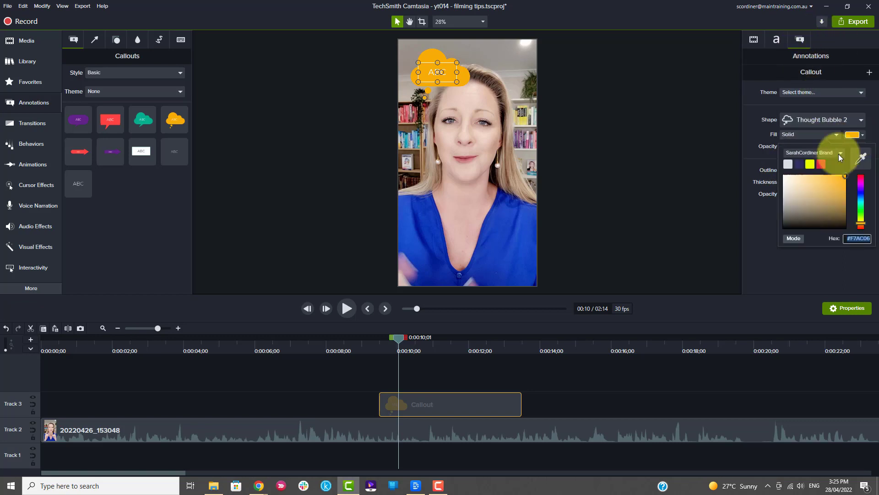
pyautogui.click(800, 164)
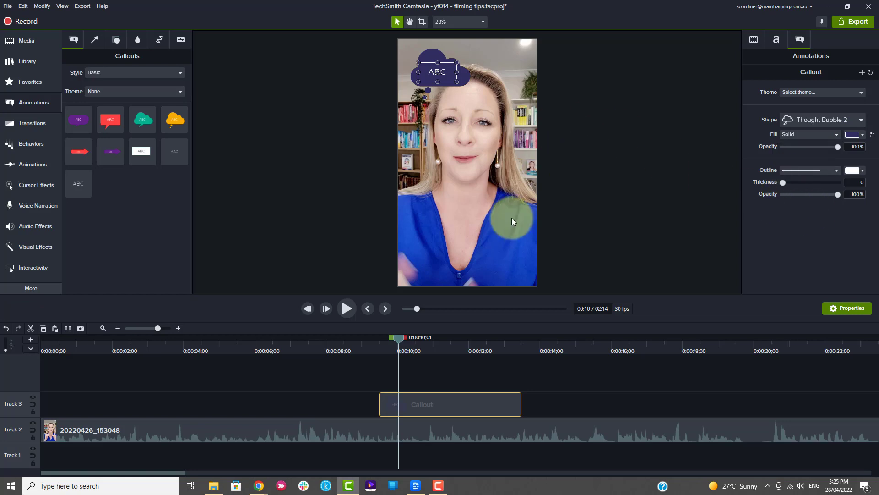
# Delete the thought bubble callout from Track 3.
pyautogui.click(473, 405)
pyautogui.press('Delete')
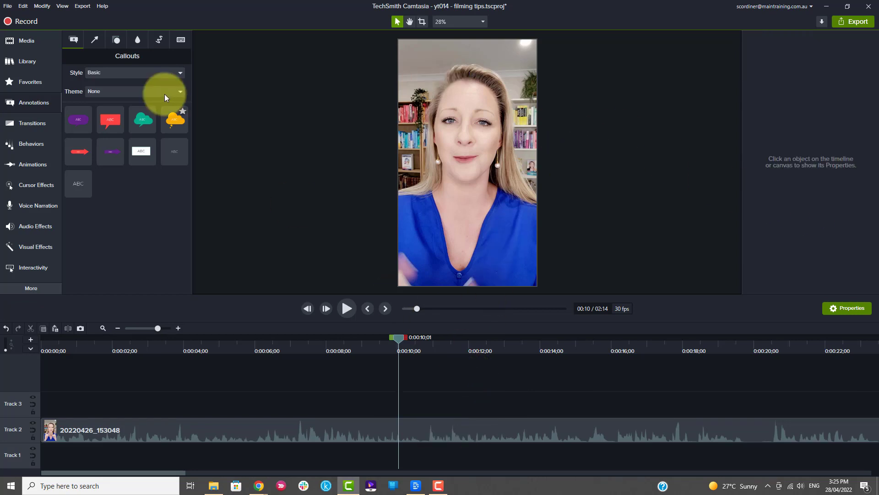
# Try a white text rectangle callout and a red text arrow callout on Track 3, removing each one again.
pyautogui.moveTo(141, 150); pyautogui.dragTo(372, 405)
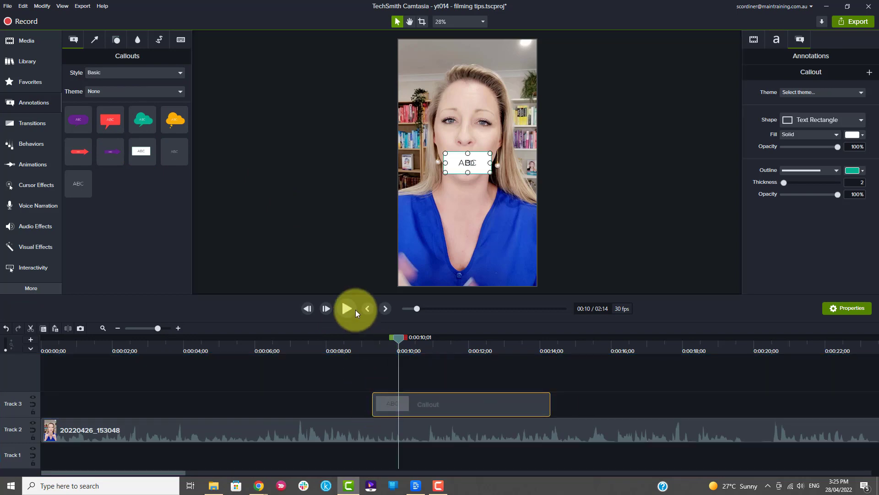
pyautogui.press('Delete')
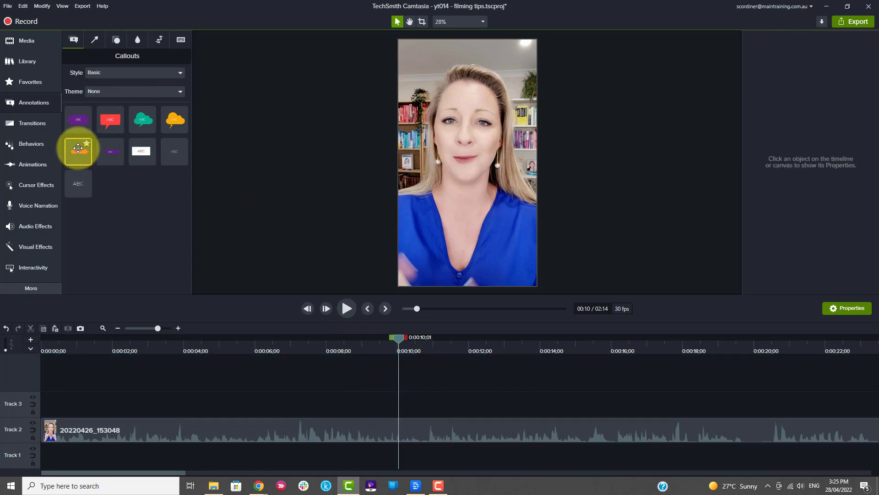
pyautogui.moveTo(79, 151); pyautogui.dragTo(383, 398)
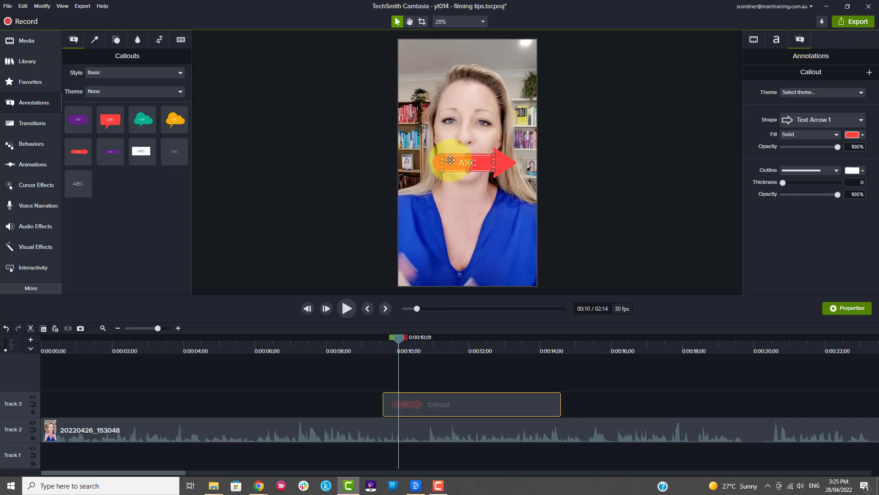
pyautogui.rightClick(440, 408)
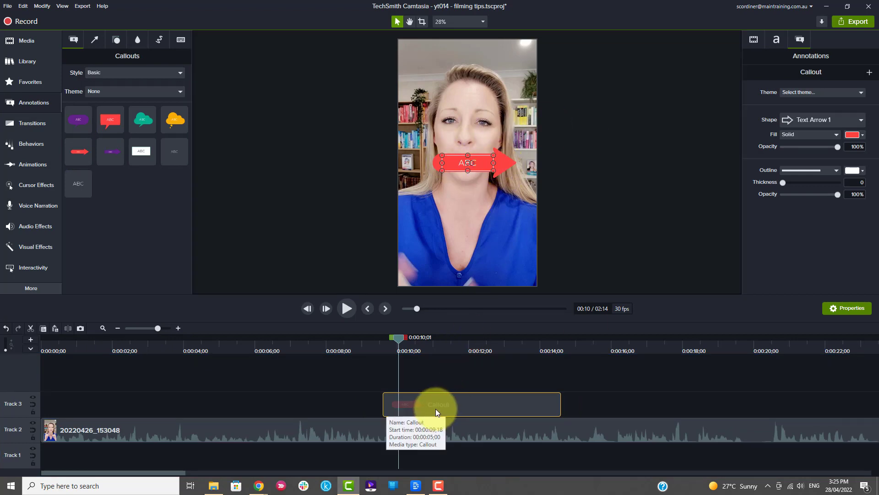
pyautogui.press('Delete')
# Play back the opening to find where its question ends and split the Track 2 clip at 0:00:05;27.
pyautogui.moveTo(395, 342); pyautogui.dragTo(234, 384)
pyautogui.moveTo(233, 337)
pyautogui.mouseDown()
pyautogui.moveTo(222, 339)
pyautogui.moveTo(245, 339)
pyautogui.mouseUp()
pyautogui.click(348, 308)
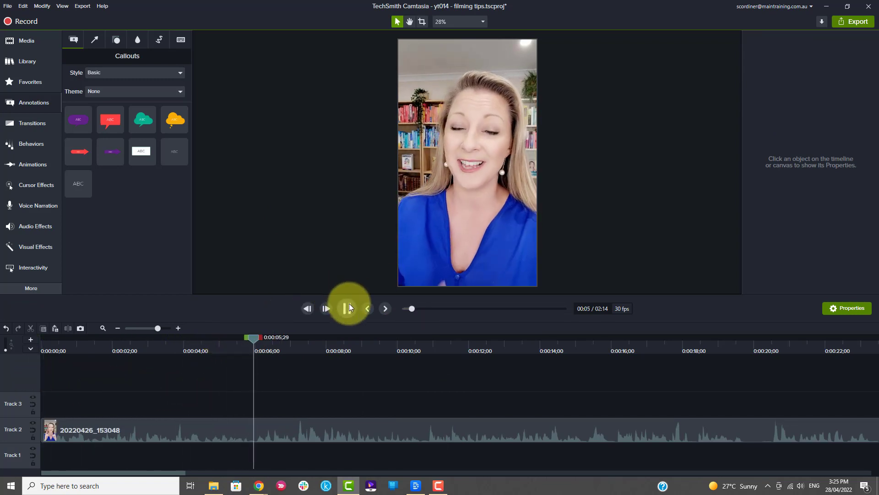
pyautogui.click(284, 339)
pyautogui.moveTo(282, 338); pyautogui.dragTo(249, 350)
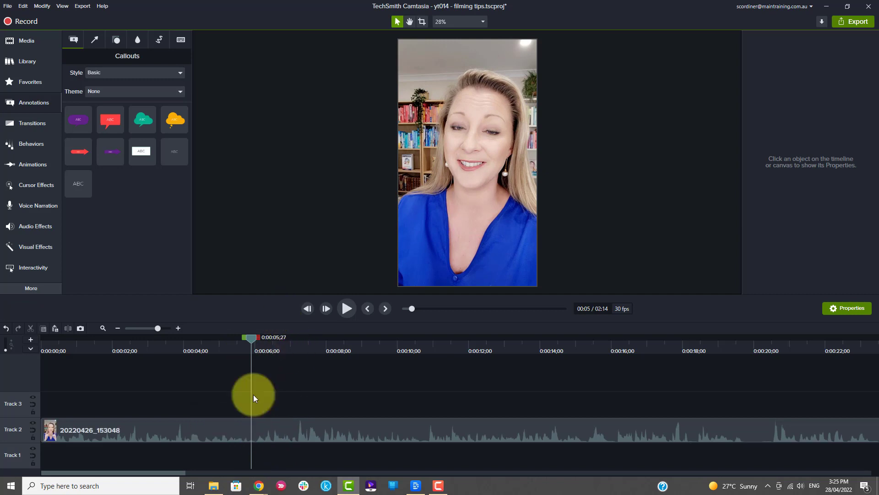
pyautogui.click(238, 423)
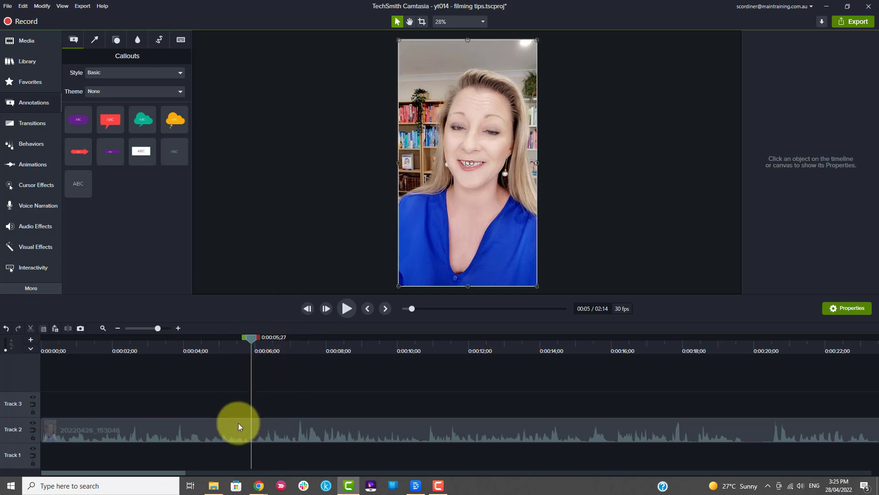
pyautogui.click(67, 328)
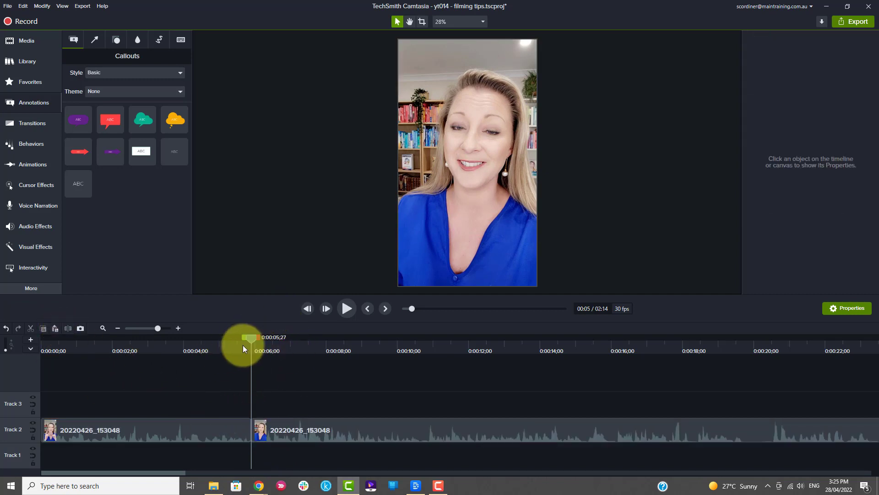
# Add a white text rectangle callout near the start of Track 3 and extend its end to the split in the Track 2 clip.
pyautogui.moveTo(248, 340); pyautogui.dragTo(213, 343)
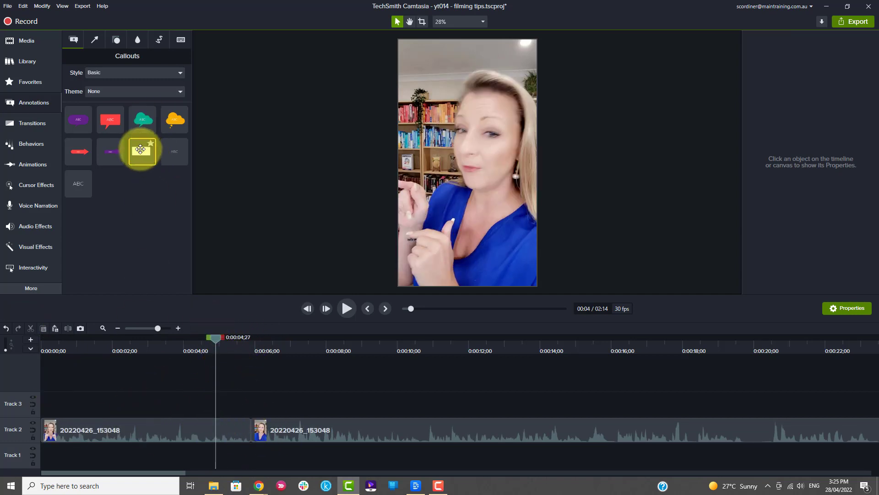
pyautogui.moveTo(144, 149); pyautogui.dragTo(47, 406)
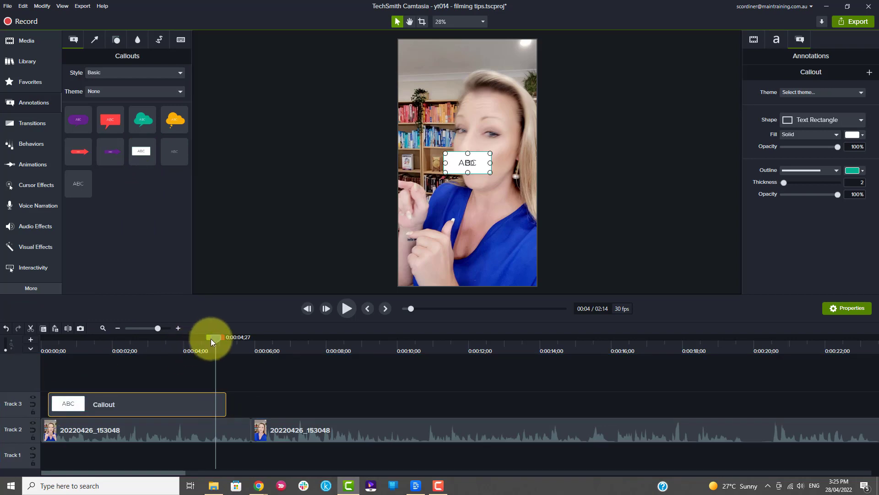
pyautogui.moveTo(205, 338); pyautogui.dragTo(50, 342)
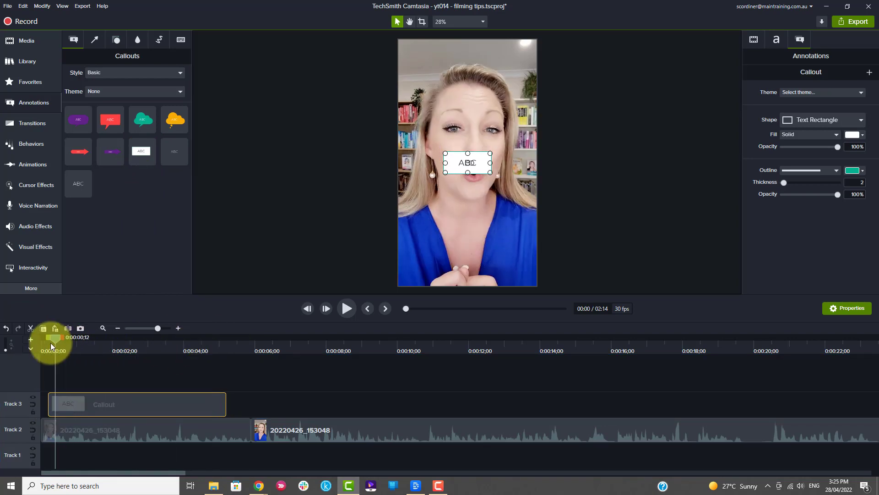
pyautogui.click(347, 306)
pyautogui.click(347, 305)
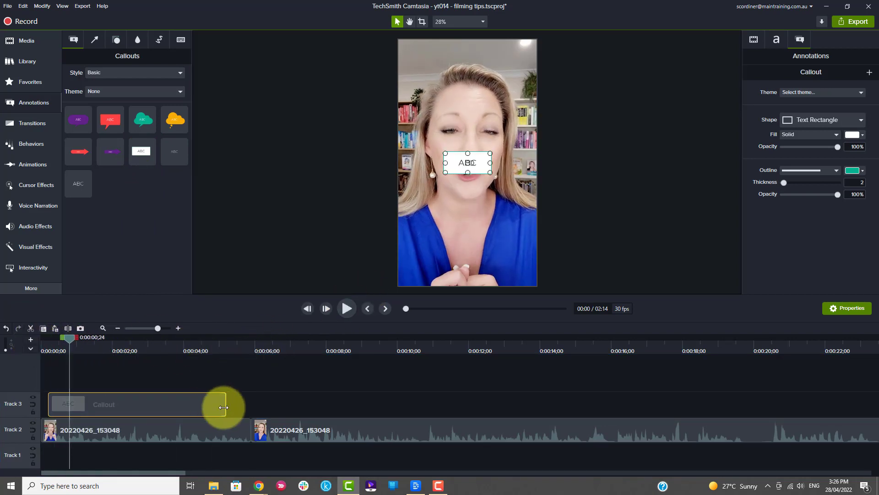
pyautogui.moveTo(224, 407); pyautogui.dragTo(251, 405)
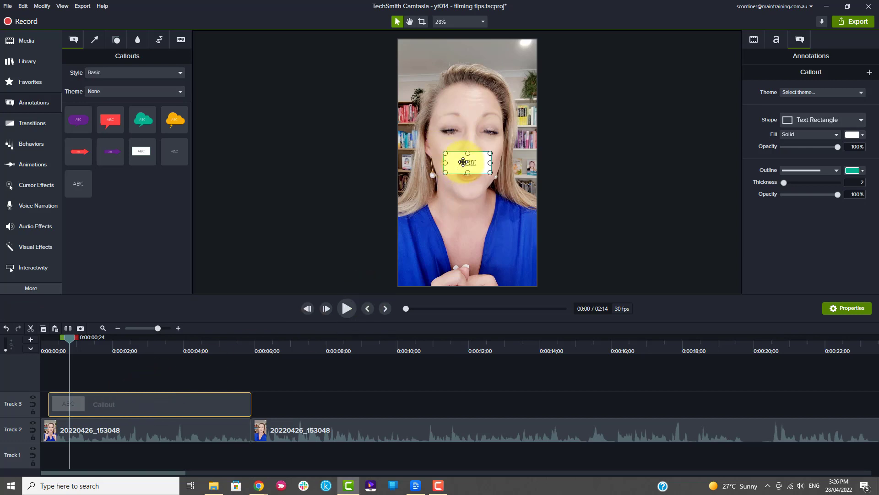
# Place a widened callout box over the lower part of the video with the text "Build an audience first or a product first?".
pyautogui.moveTo(464, 162); pyautogui.dragTo(529, 242)
pyautogui.click(476, 241)
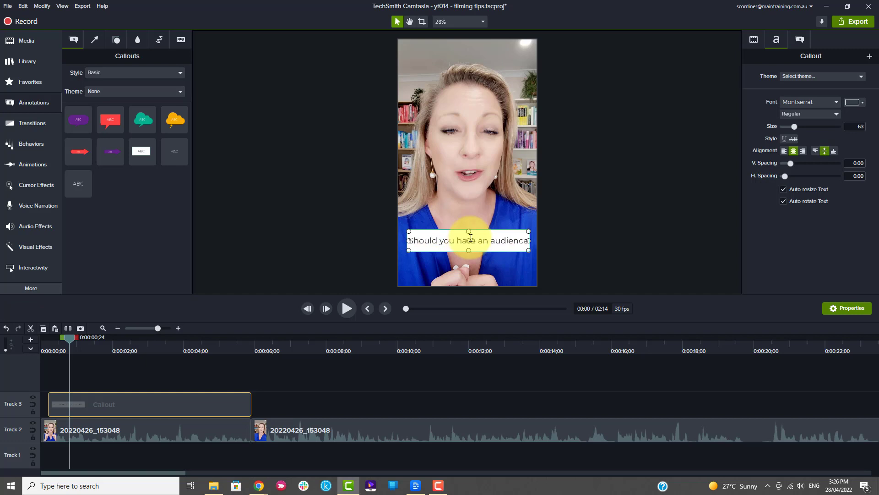
pyautogui.write('first?')
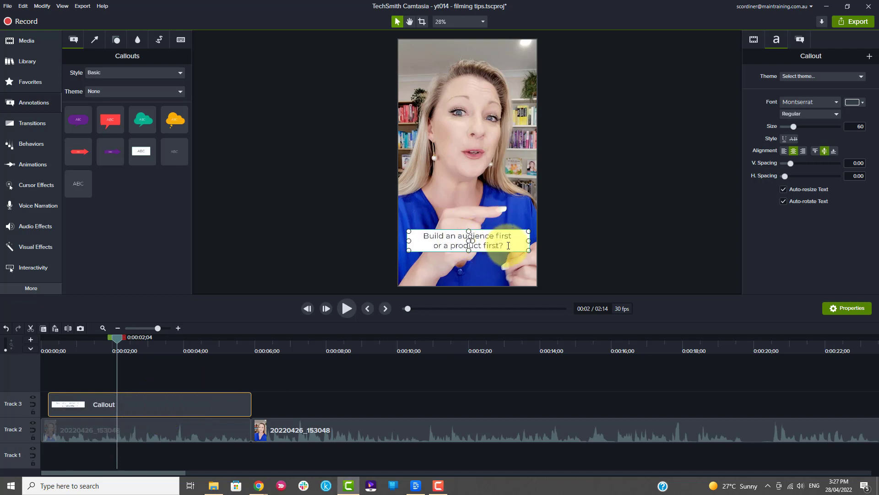
# Set all of the callout's text to the Oswald font at size 111.
pyautogui.moveTo(510, 246); pyautogui.dragTo(418, 237)
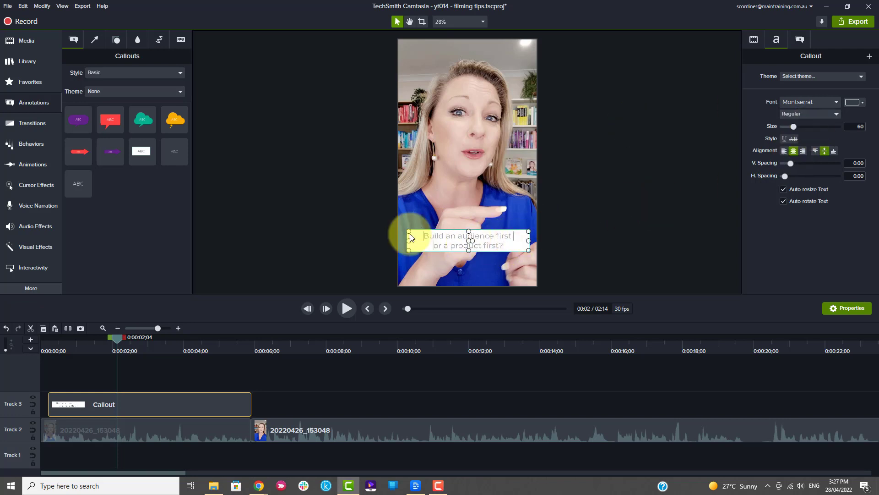
pyautogui.click(458, 238)
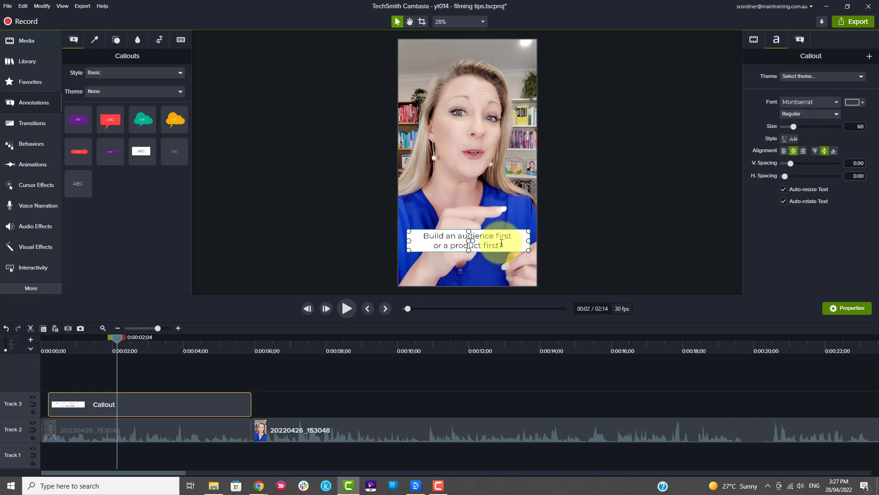
pyautogui.moveTo(502, 244); pyautogui.dragTo(431, 237)
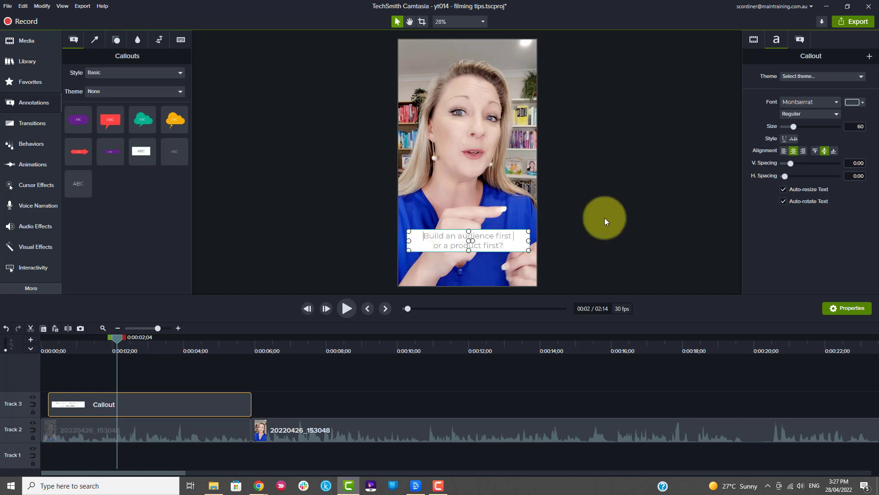
pyautogui.click(798, 103)
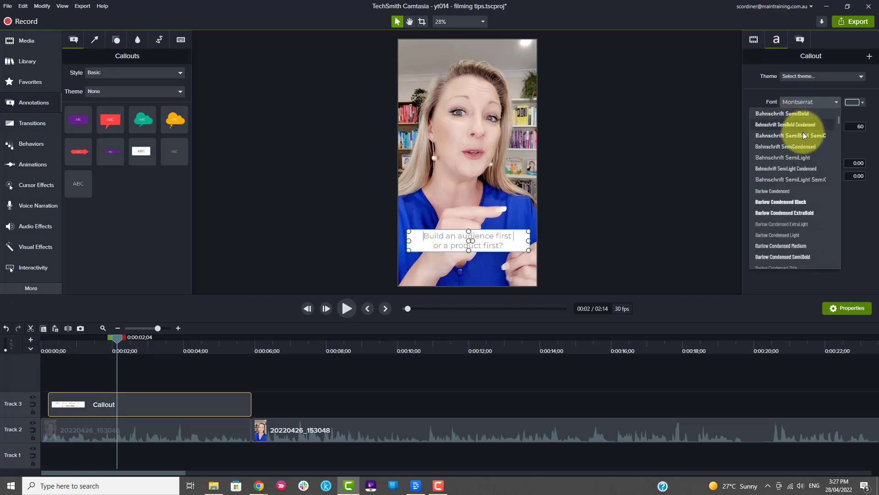
pyautogui.scroll(-8, 790, 178)
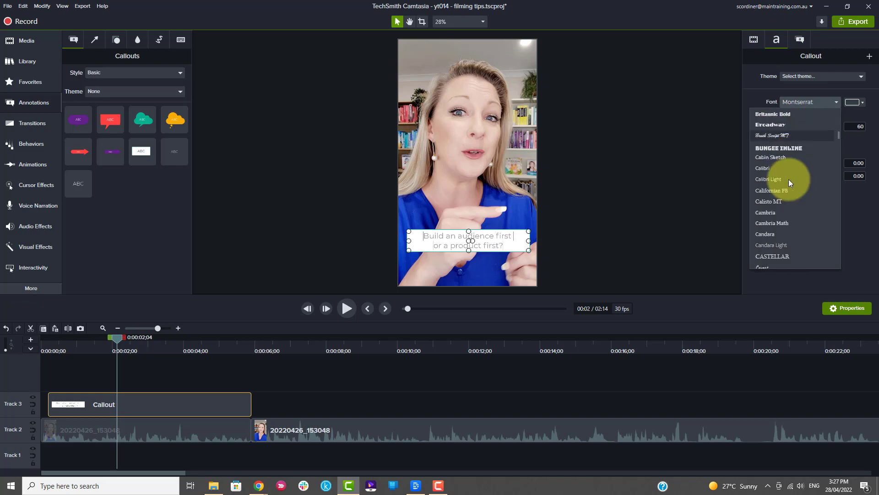
pyautogui.scroll(-6, 788, 180)
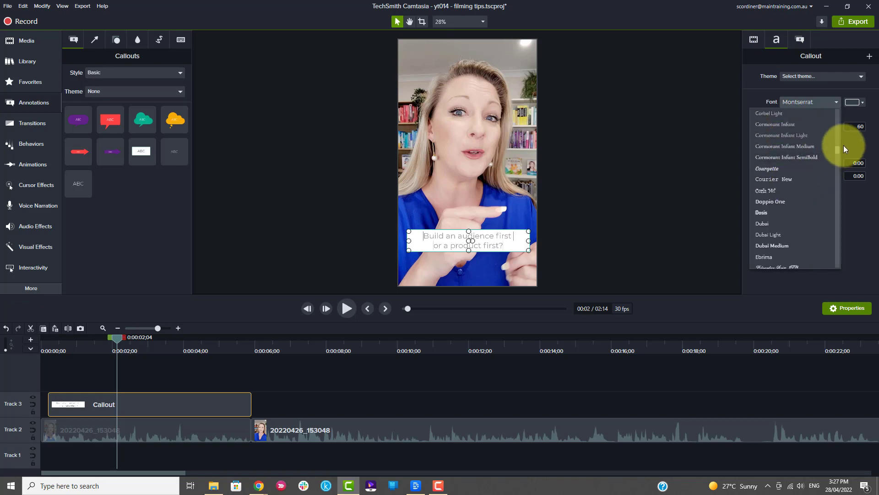
pyautogui.moveTo(840, 148); pyautogui.dragTo(842, 217)
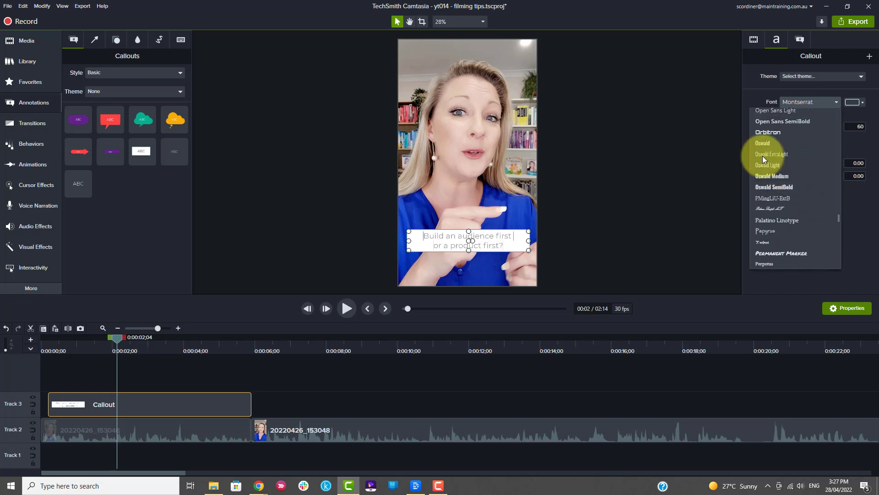
pyautogui.click(770, 143)
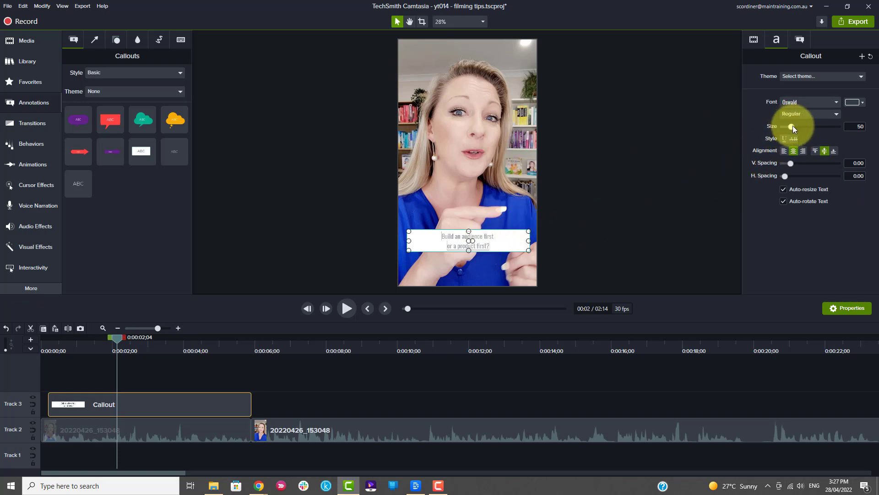
pyautogui.moveTo(793, 125)
pyautogui.mouseDown()
pyautogui.moveTo(815, 128)
pyautogui.moveTo(806, 127)
pyautogui.mouseUp()
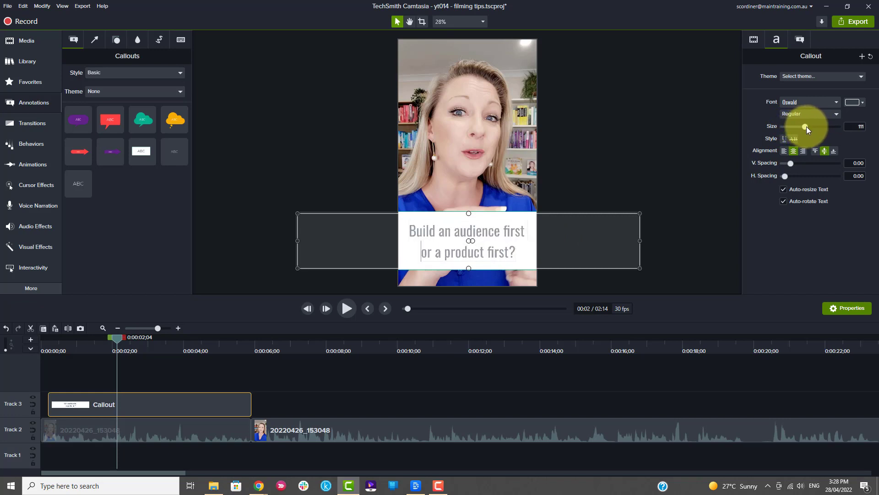
# Narrow the callout box to fit inside the video frame and lower its upper edge to reduce its height.
pyautogui.moveTo(298, 241); pyautogui.dragTo(408, 242)
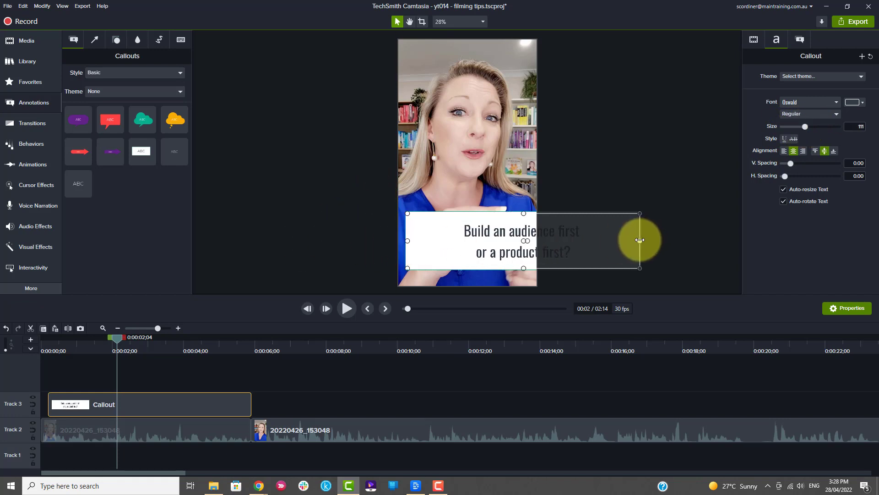
pyautogui.moveTo(640, 240); pyautogui.dragTo(530, 240)
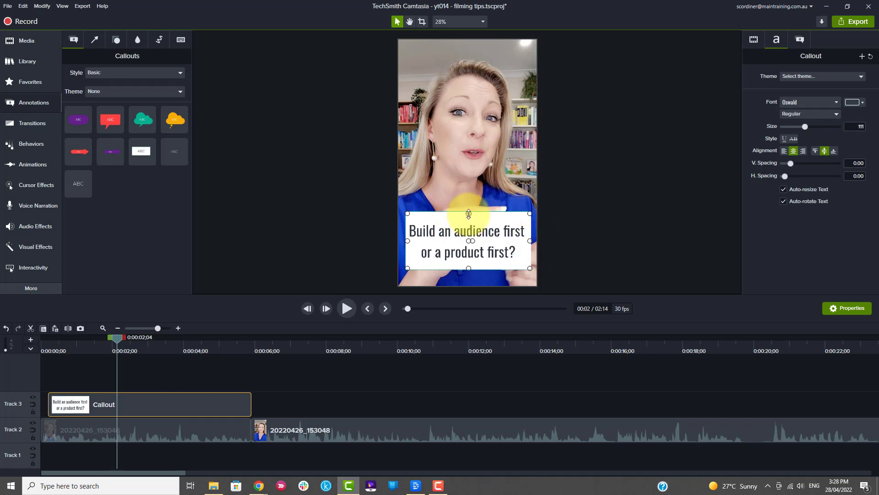
pyautogui.moveTo(468, 214); pyautogui.dragTo(467, 232)
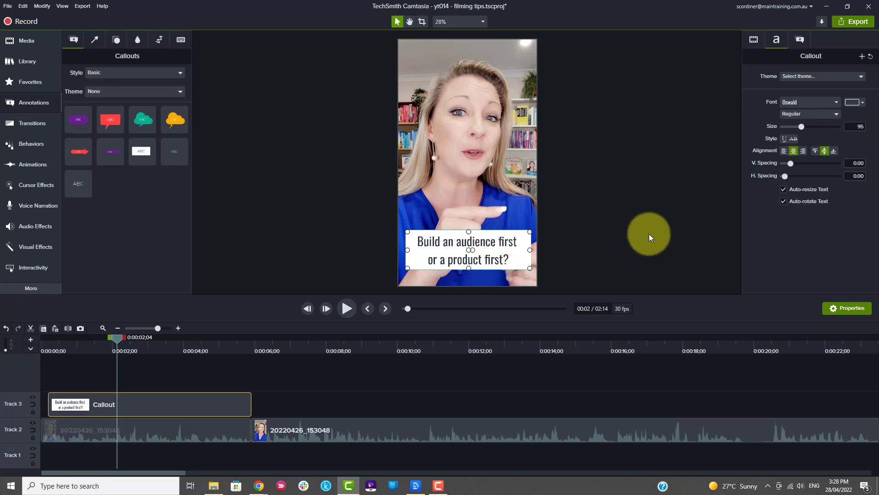
# Review the callout's shape and outline settings and its fill colour options.
pyautogui.click(801, 40)
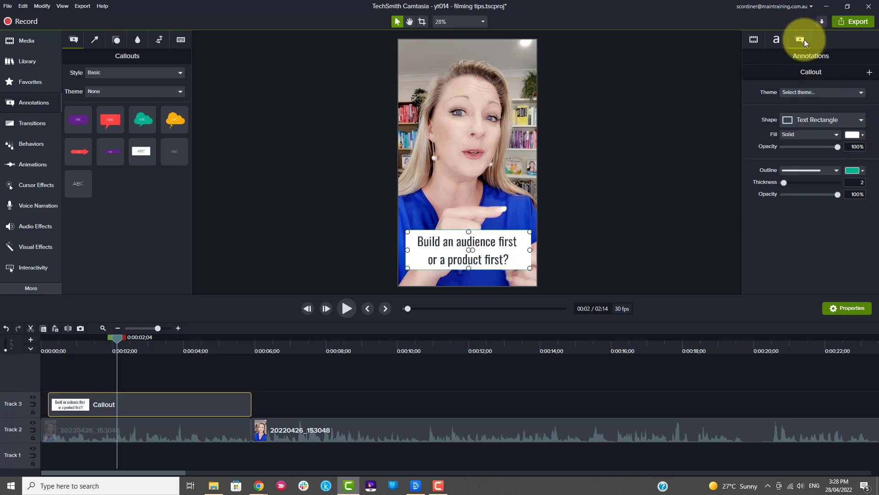
pyautogui.click(863, 136)
pyautogui.click(752, 232)
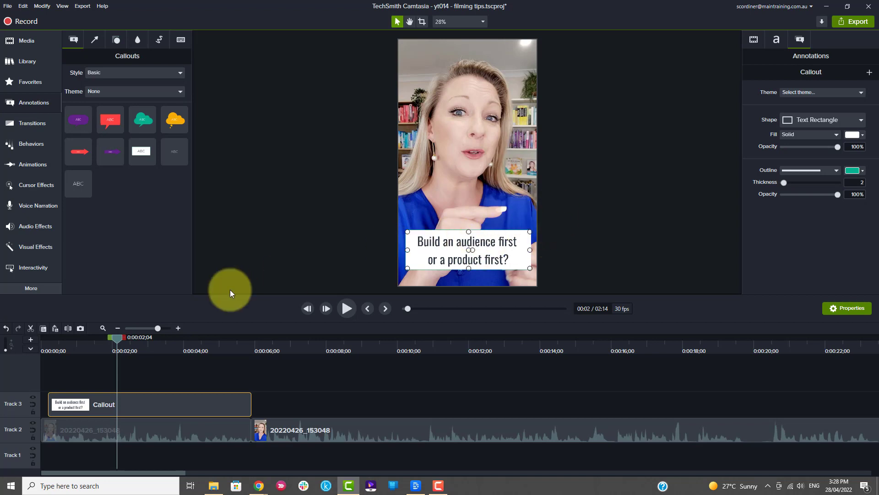
# Play the video from the start to about 6 seconds to check the opening callout's timing.
pyautogui.moveTo(114, 339); pyautogui.dragTo(21, 351)
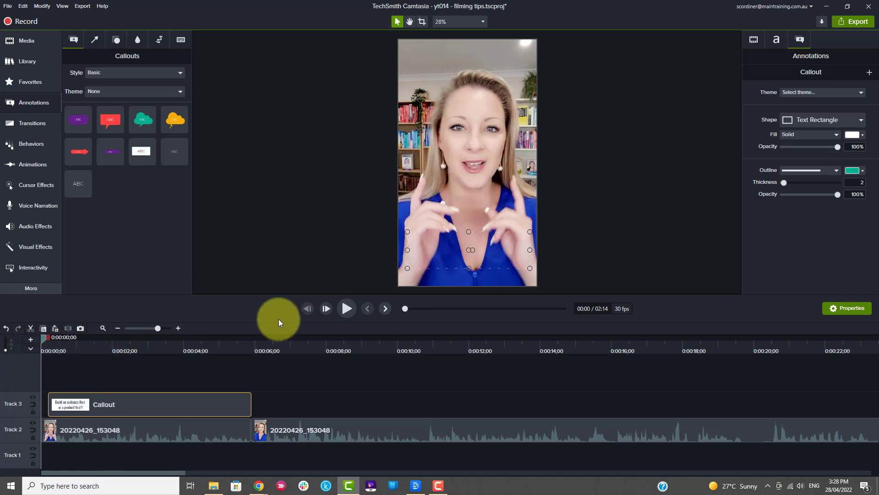
pyautogui.click(347, 308)
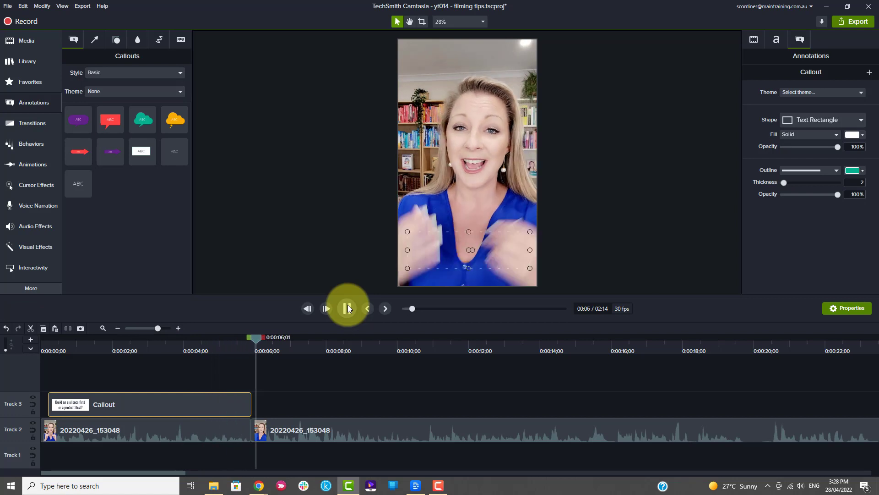
pyautogui.click(348, 307)
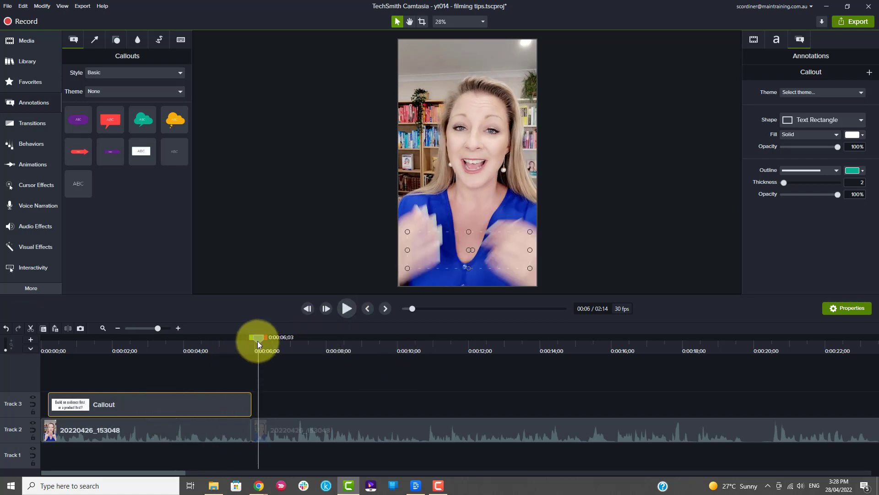
# Paste a copy of the opening callout at 0:00:14;22 and move it onto Track 3.
pyautogui.click(471, 370)
pyautogui.moveTo(471, 369); pyautogui.dragTo(534, 381)
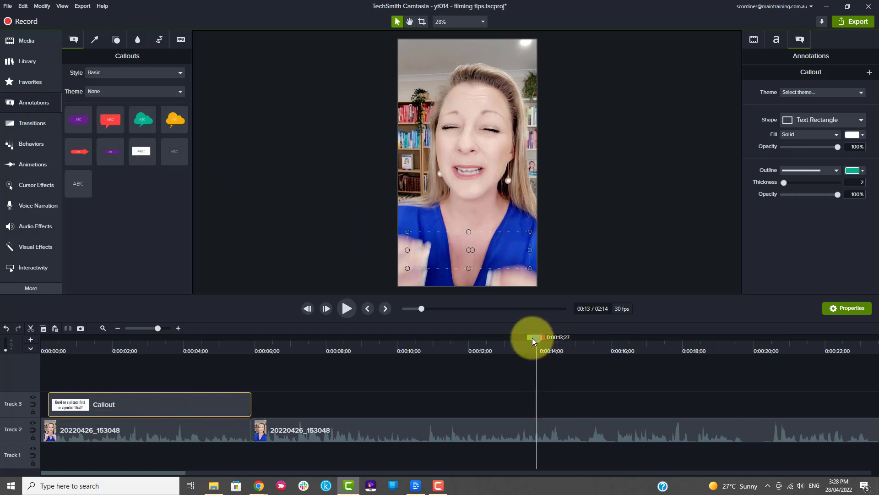
pyautogui.moveTo(532, 337); pyautogui.dragTo(566, 361)
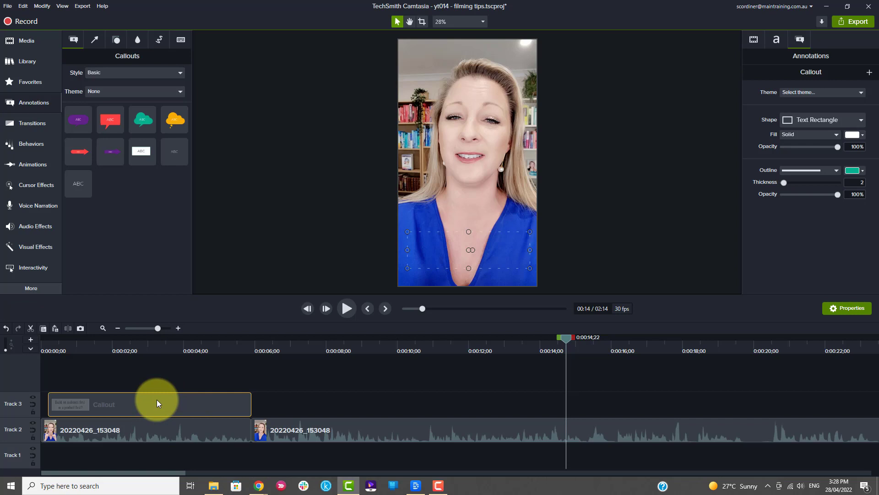
pyautogui.hotkey('ctrl', 'v')
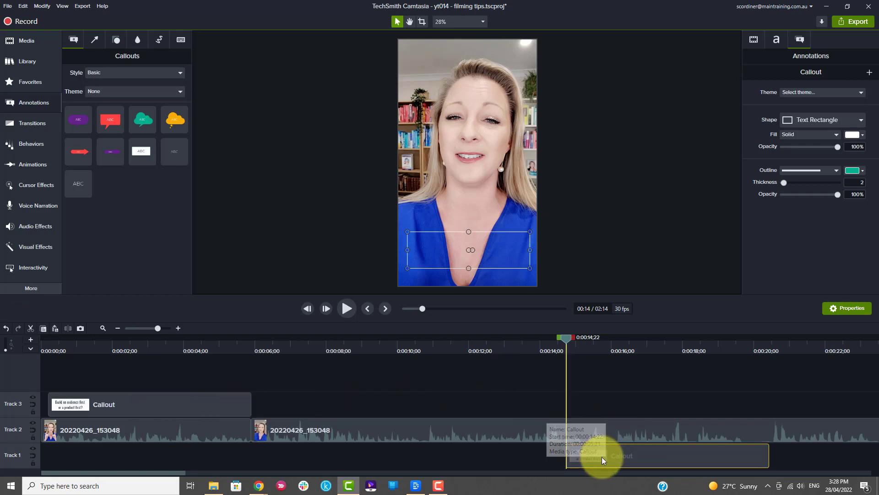
pyautogui.moveTo(602, 457); pyautogui.dragTo(606, 406)
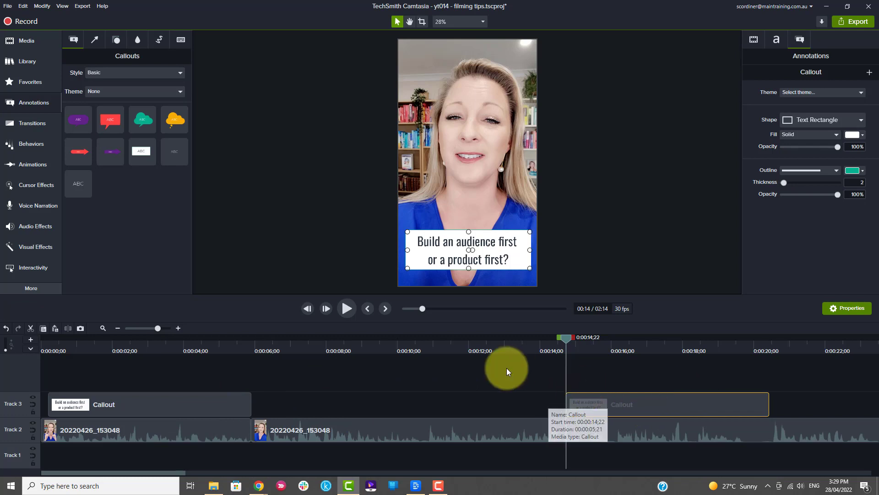
# Change the copied callout's text to "buy the thing!!!" and delete that copy from Track 3.
pyautogui.doubleClick(479, 248)
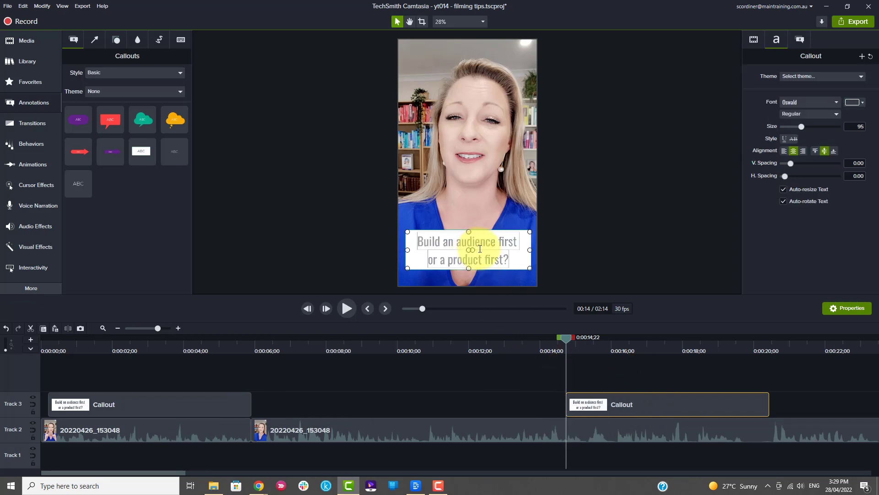
pyautogui.write('gue')
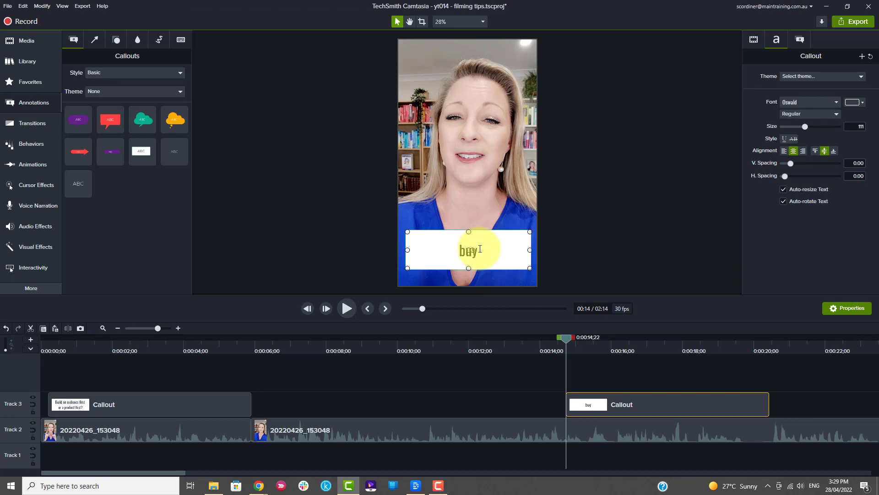
pyautogui.write(' the thing!')
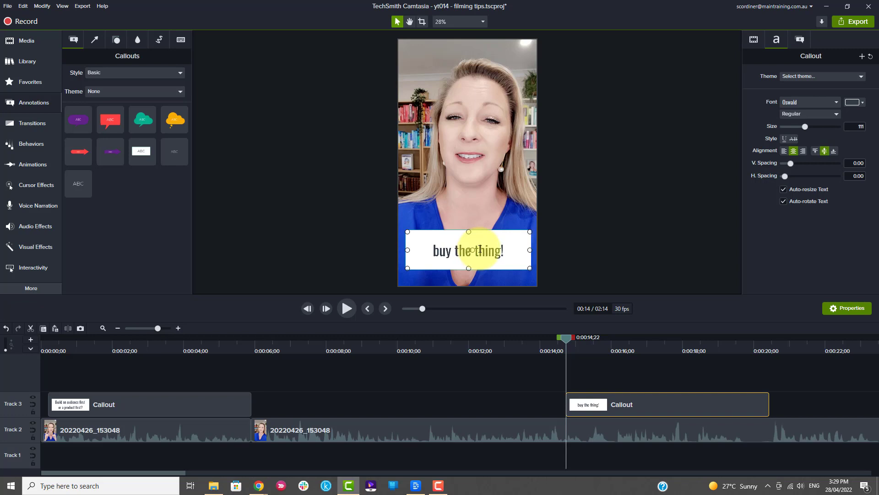
pyautogui.write('!!')
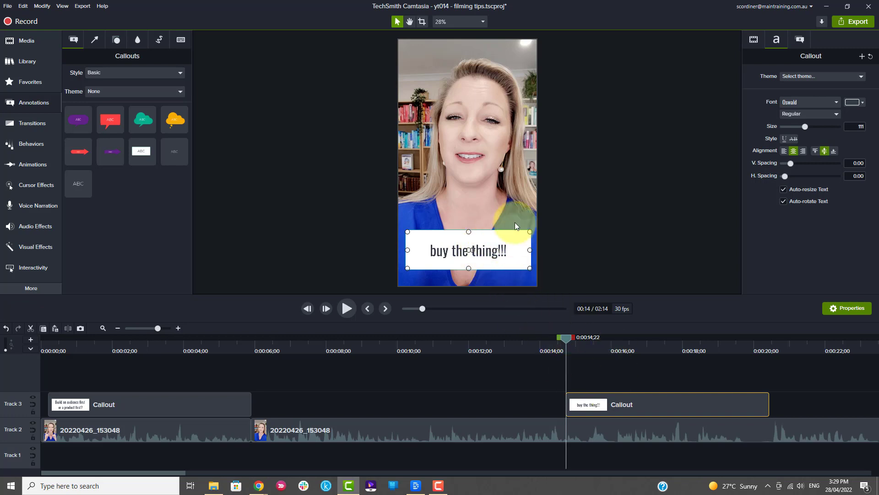
pyautogui.click(512, 393)
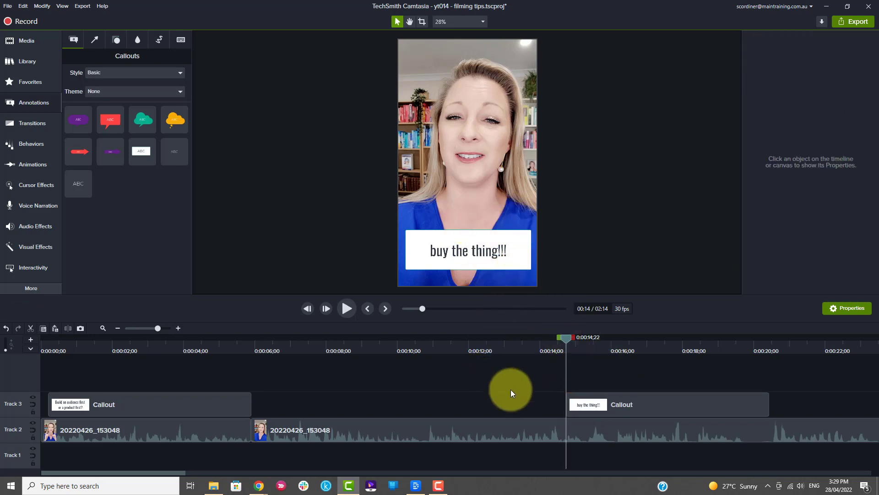
pyautogui.click(477, 248)
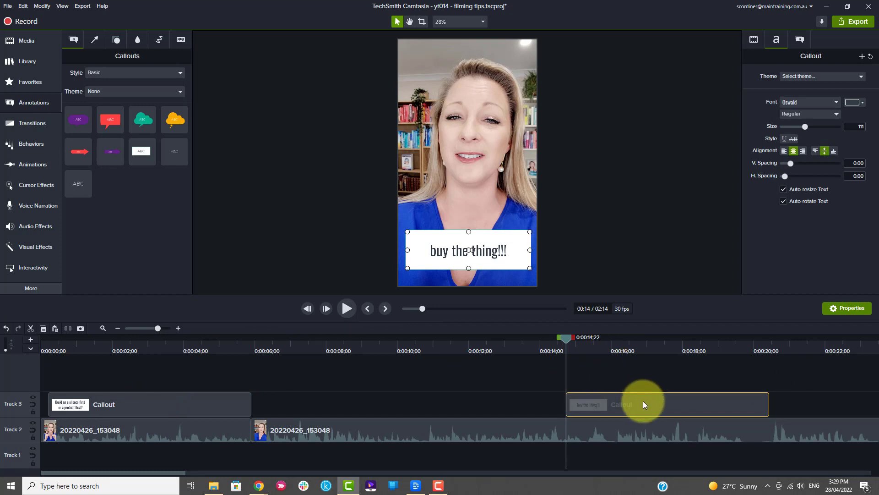
pyautogui.press('Delete')
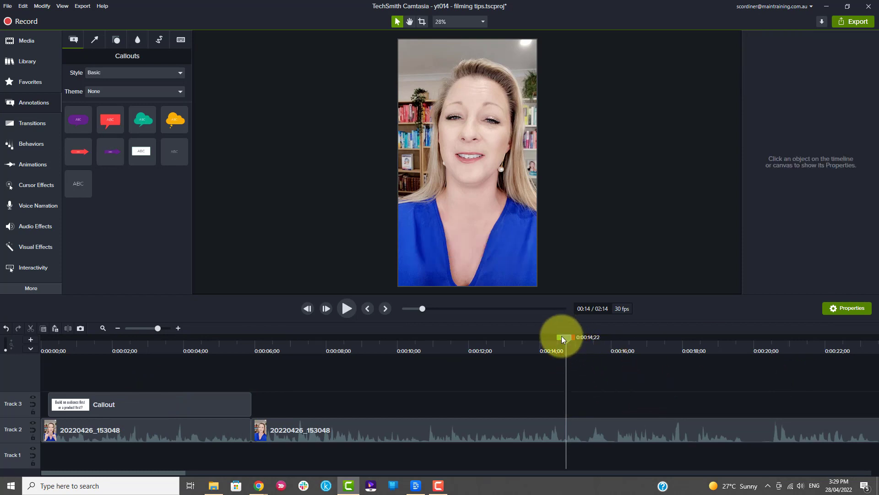
# Play on from about 14 seconds to find the open-mouthed expression and split the Track 2 clip just before it at 0:00:19;21.
pyautogui.moveTo(562, 338); pyautogui.dragTo(573, 394)
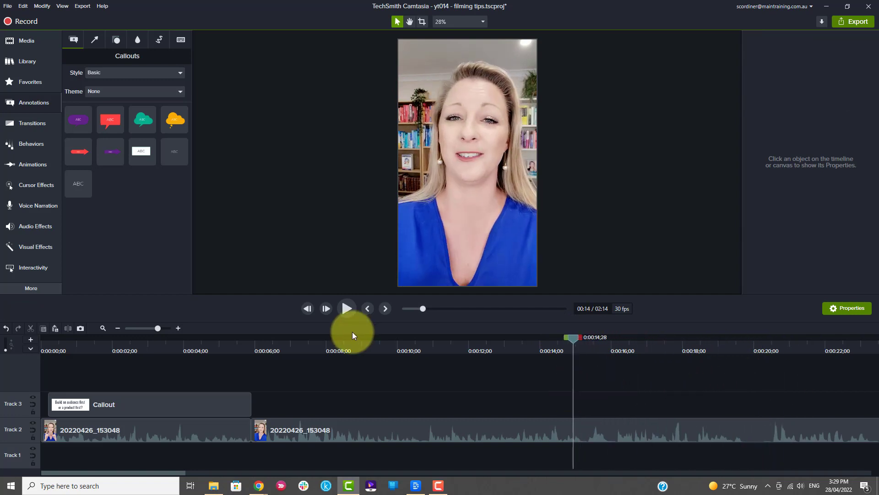
pyautogui.click(347, 308)
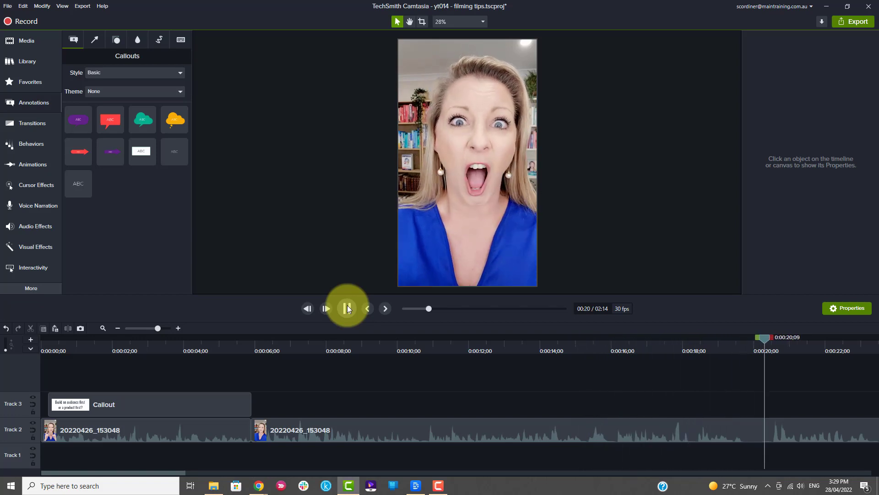
pyautogui.click(347, 308)
pyautogui.moveTo(784, 337); pyautogui.dragTo(743, 348)
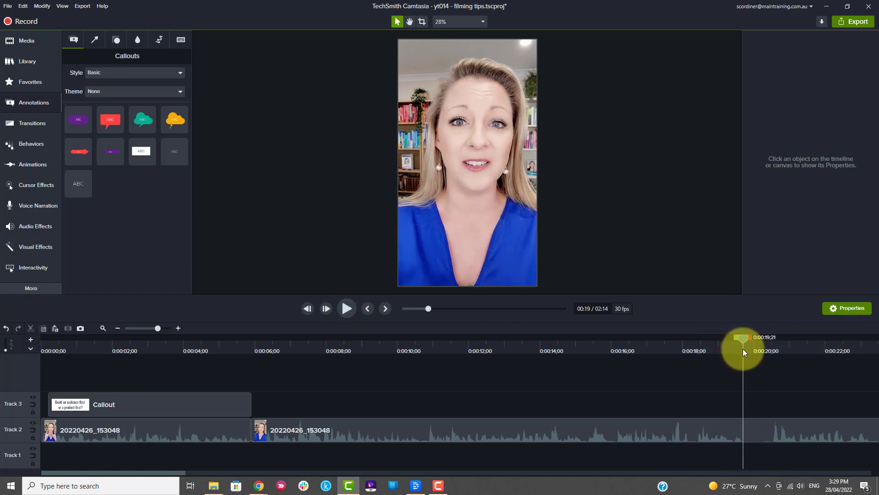
pyautogui.click(725, 421)
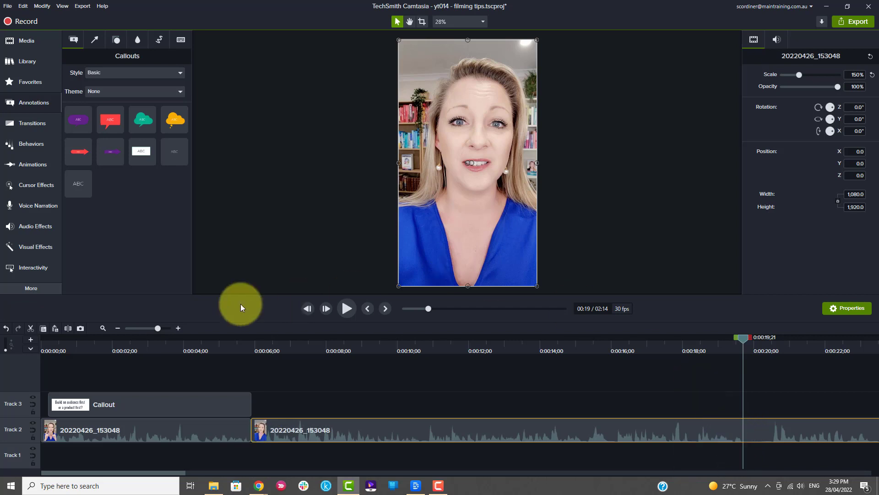
pyautogui.click(68, 329)
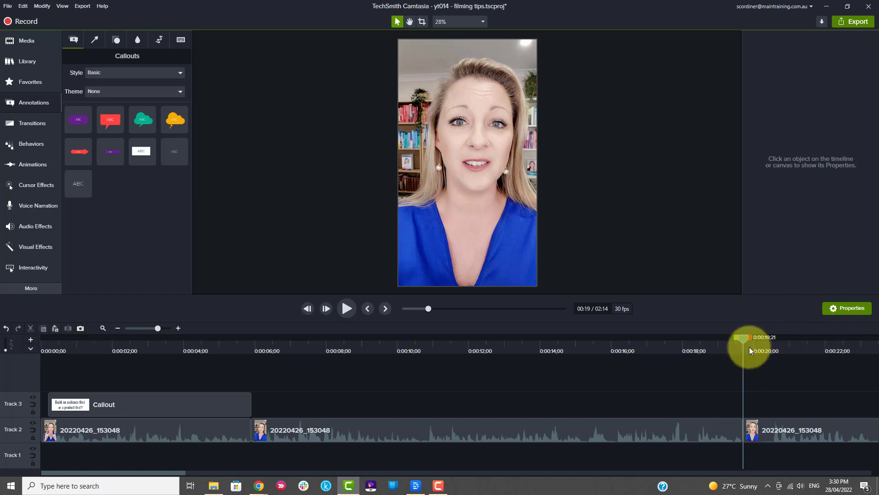
# Split the last Track 2 clip again at 0:00:20;11 to isolate the open-mouthed expression as a short segment.
pyautogui.moveTo(742, 337); pyautogui.dragTo(766, 350)
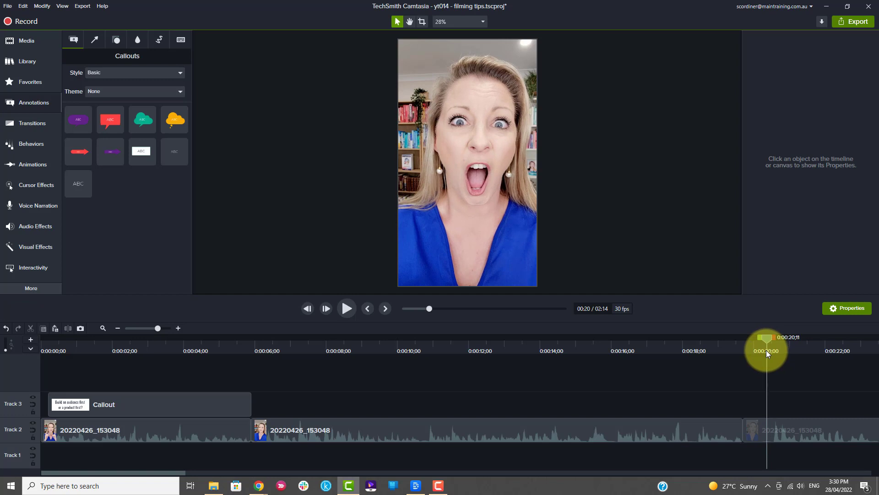
pyautogui.click(758, 436)
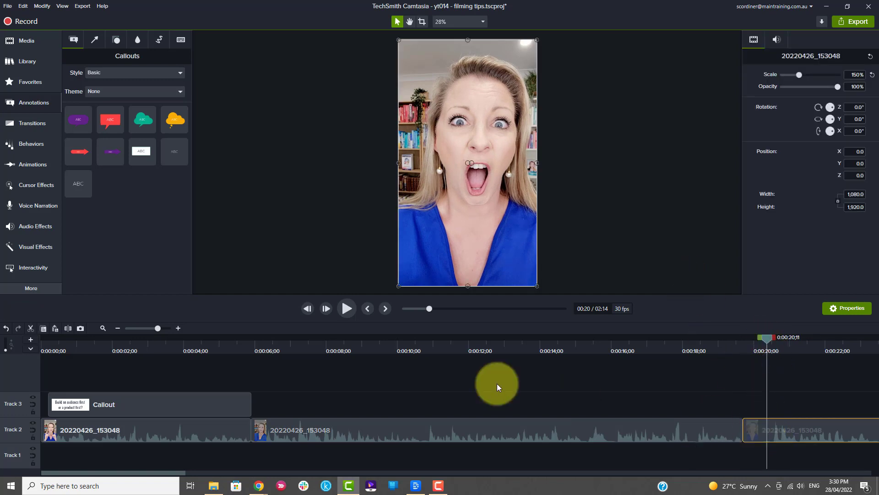
pyautogui.click(68, 327)
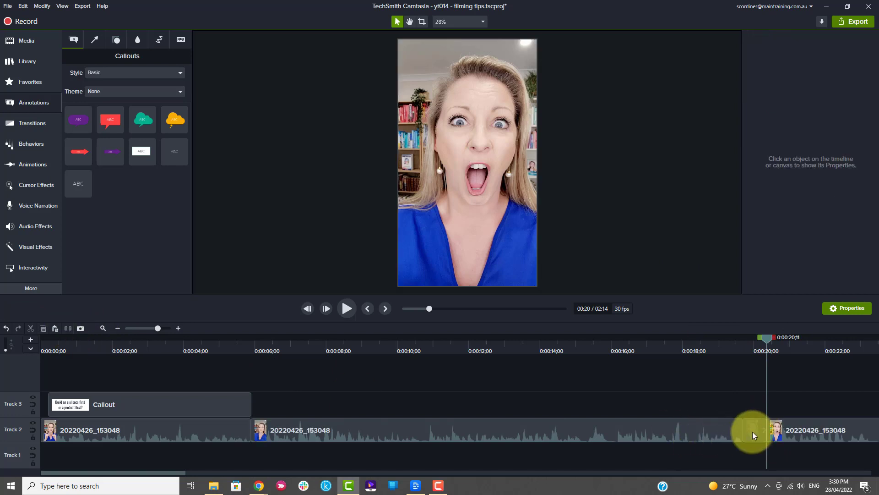
# Enlarge the short segment to about 203% and reposition it at about X -112.5, Y -188.9 so the face fills the frame.
pyautogui.click(757, 430)
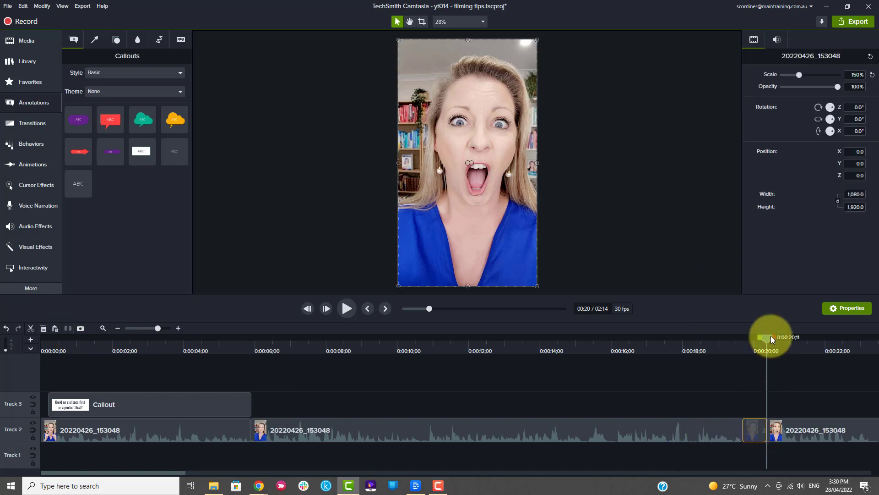
pyautogui.moveTo(771, 337); pyautogui.dragTo(755, 337)
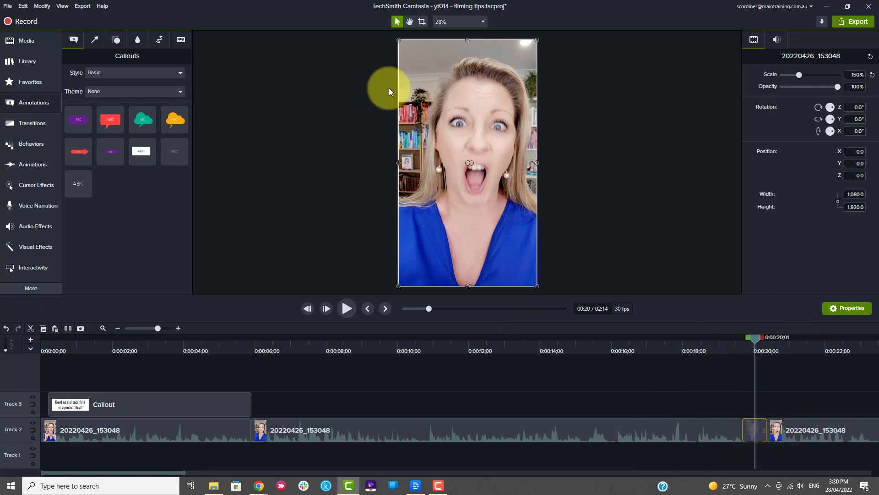
pyautogui.moveTo(755, 337)
pyautogui.mouseDown()
pyautogui.moveTo(734, 341)
pyautogui.moveTo(763, 345)
pyautogui.moveTo(752, 345)
pyautogui.mouseUp()
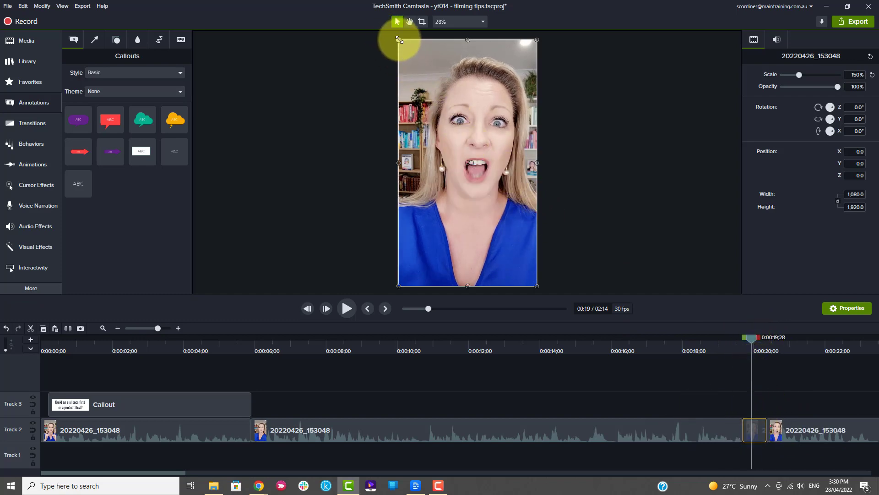
pyautogui.moveTo(399, 39); pyautogui.dragTo(349, 28)
pyautogui.moveTo(474, 93); pyautogui.dragTo(484, 161)
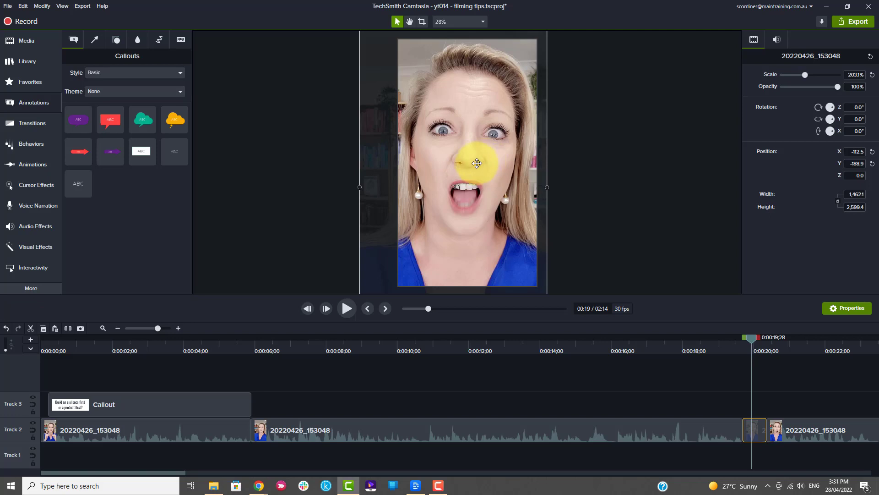
# Play and scrub through the cut from about 0:00:19;02 to check the timing of the zoomed segment.
pyautogui.moveTo(753, 337); pyautogui.dragTo(720, 346)
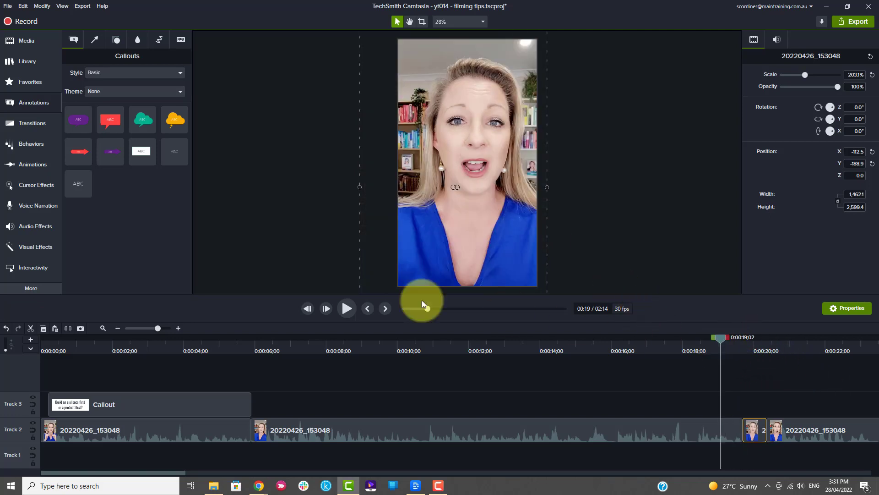
pyautogui.click(347, 306)
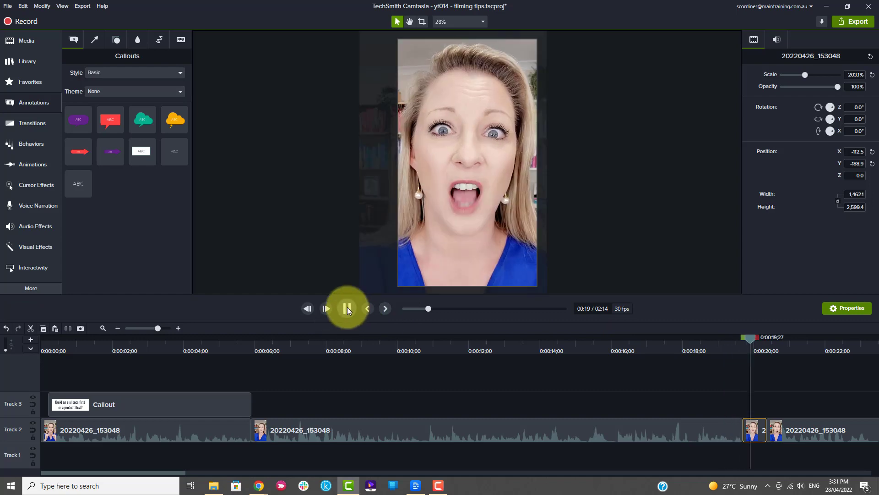
pyautogui.click(347, 307)
pyautogui.moveTo(793, 339); pyautogui.dragTo(746, 343)
pyautogui.moveTo(735, 340); pyautogui.dragTo(748, 341)
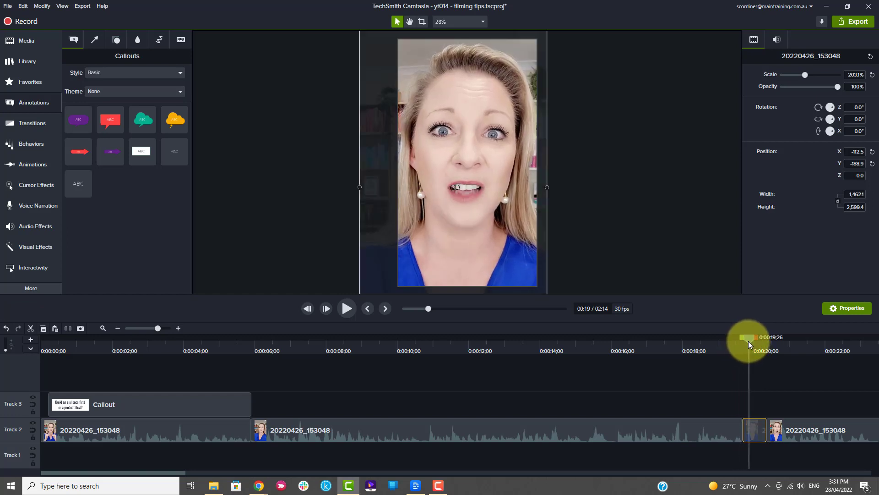
# Shorten the zoomed segment so the following clip starts at 0:00:20;05, and play the section from 0:00:19;03.
pyautogui.moveTo(744, 430); pyautogui.dragTo(785, 431)
pyautogui.click(722, 350)
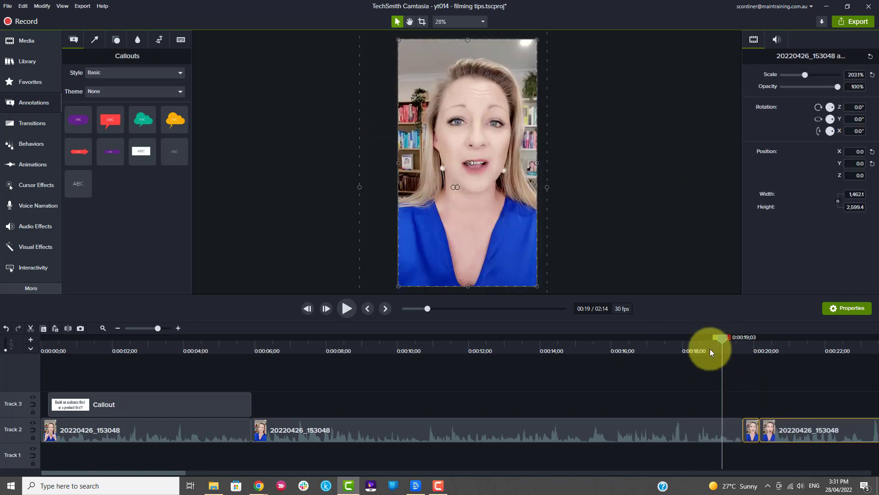
pyautogui.click(353, 307)
pyautogui.click(354, 308)
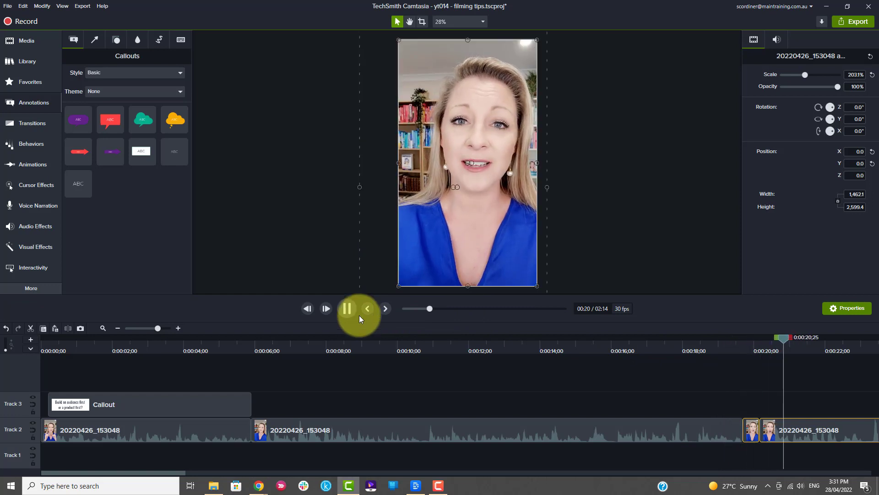
# Play the cut around the zoomed segment from 0:00:19;17 to check how the following Track 2 clip begins.
pyautogui.click(768, 432)
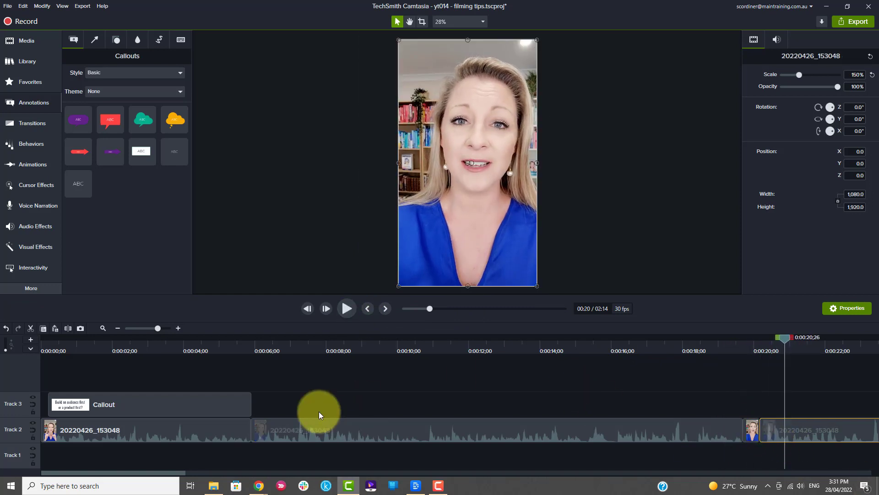
pyautogui.click(178, 328)
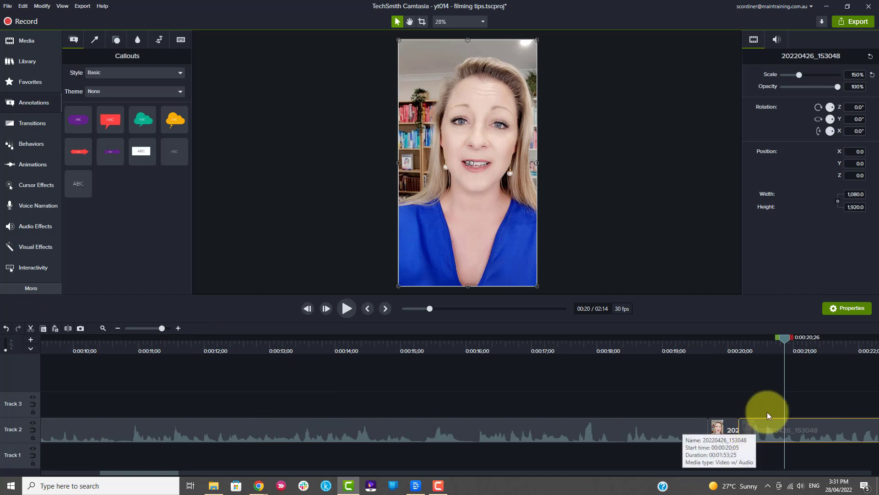
pyautogui.click(179, 328)
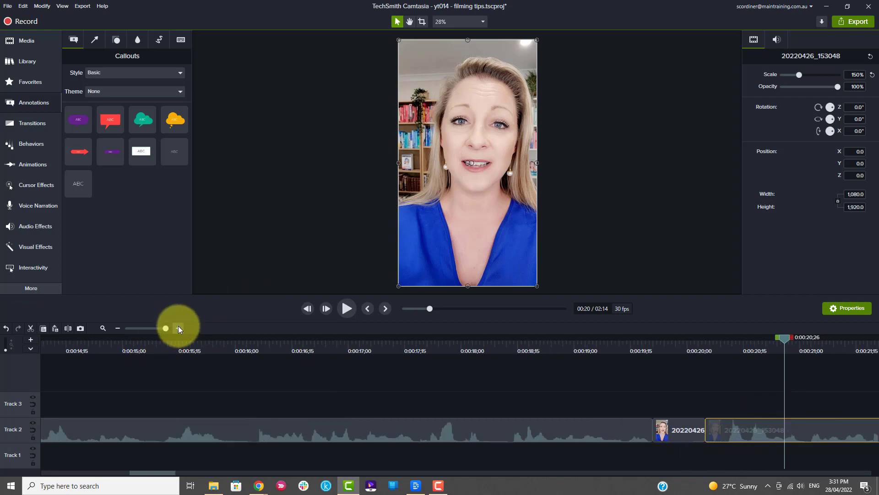
pyautogui.click(178, 328)
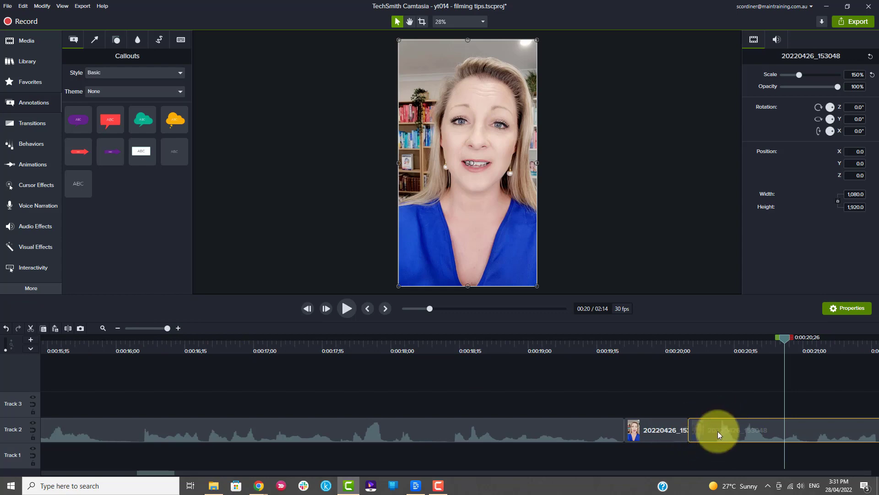
pyautogui.click(635, 345)
pyautogui.moveTo(635, 342); pyautogui.dragTo(606, 339)
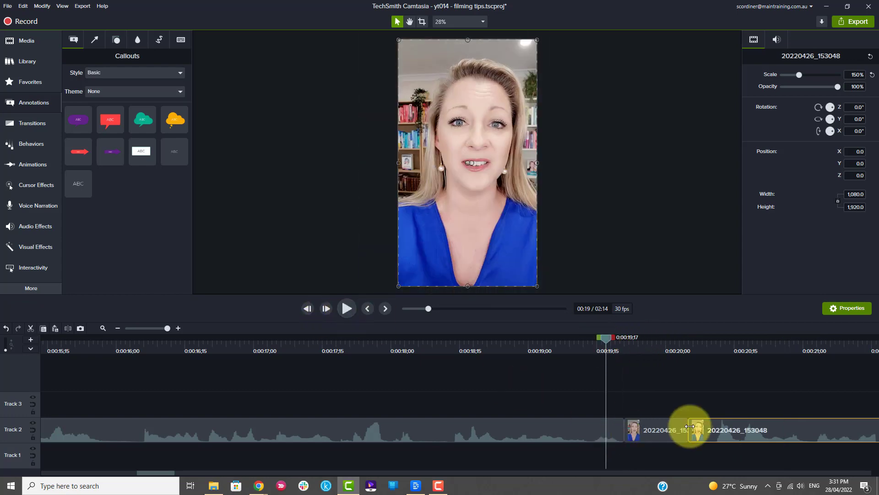
pyautogui.click(347, 308)
pyautogui.click(347, 308)
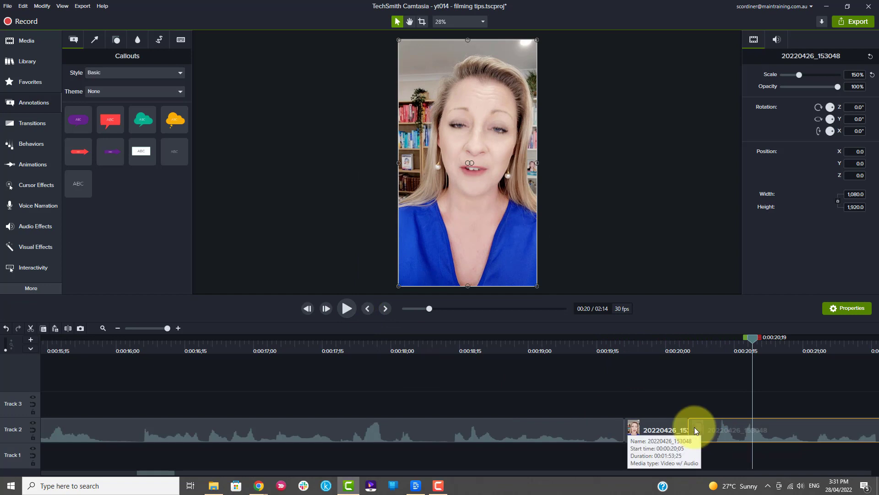
# Trim a little off the start of the clip following the zoomed segment and play the cut from 0:00:19;11.
pyautogui.moveTo(690, 425)
pyautogui.mouseDown()
pyautogui.moveTo(721, 429)
pyautogui.moveTo(697, 431)
pyautogui.mouseUp()
pyautogui.click(578, 349)
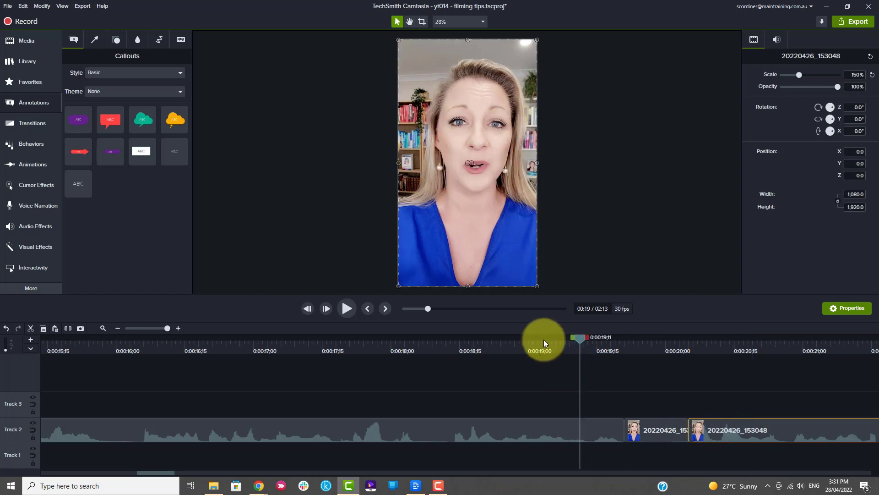
pyautogui.click(343, 309)
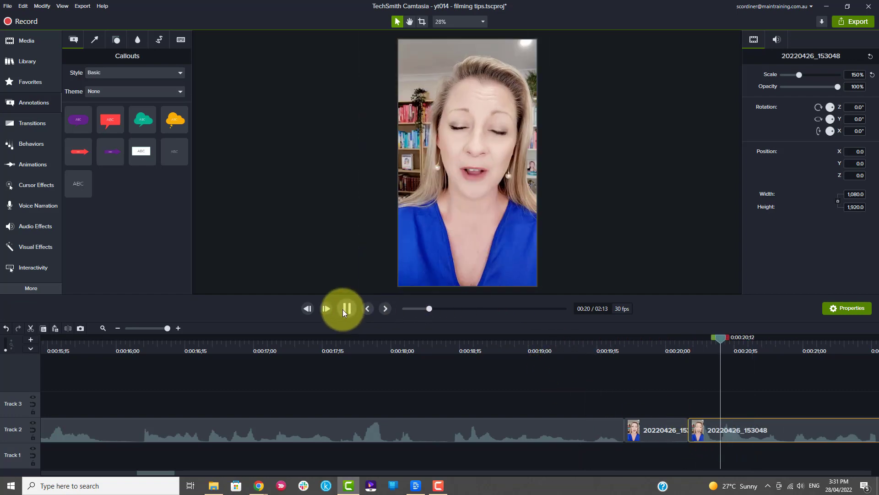
pyautogui.click(344, 309)
# Return to the beginning of the timeline and play the opening section past the end of the callout.
pyautogui.moveTo(143, 365); pyautogui.dragTo(142, 369)
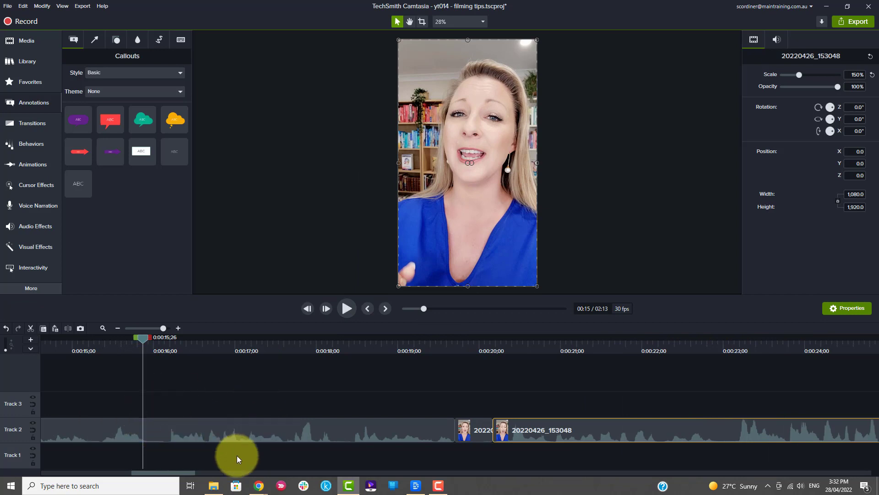
pyautogui.moveTo(180, 472); pyautogui.dragTo(90, 463)
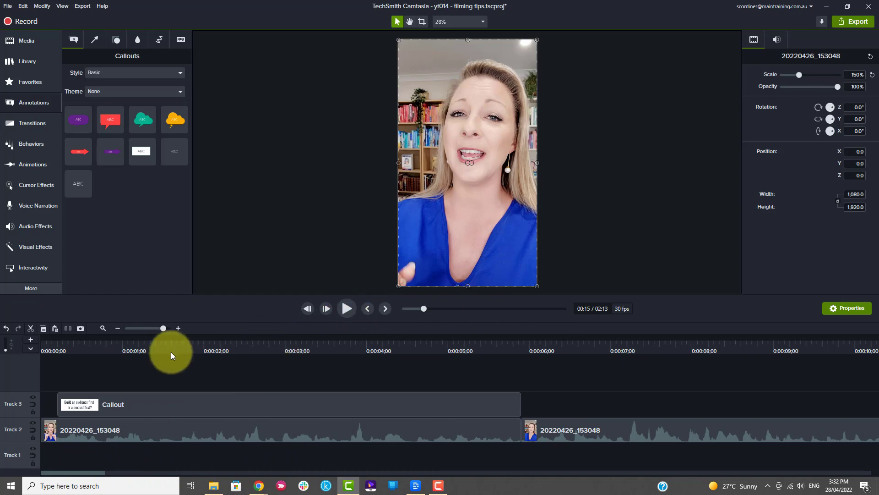
pyautogui.click(209, 342)
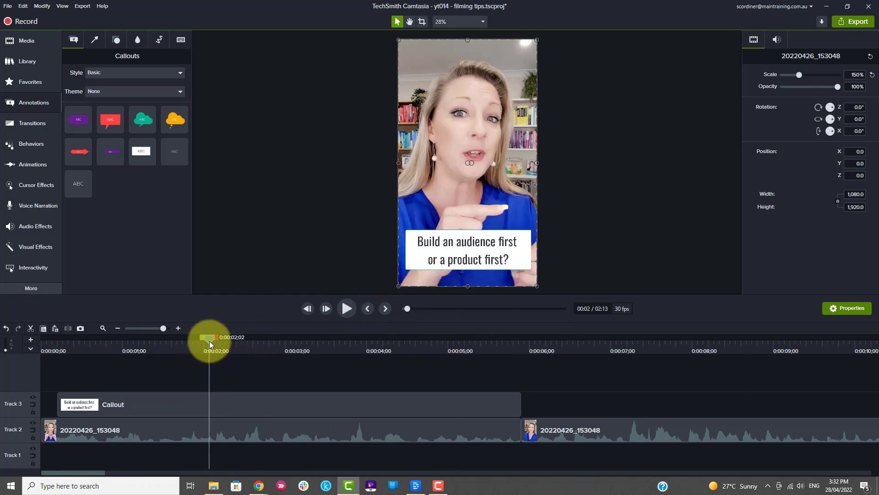
pyautogui.moveTo(199, 338); pyautogui.dragTo(40, 362)
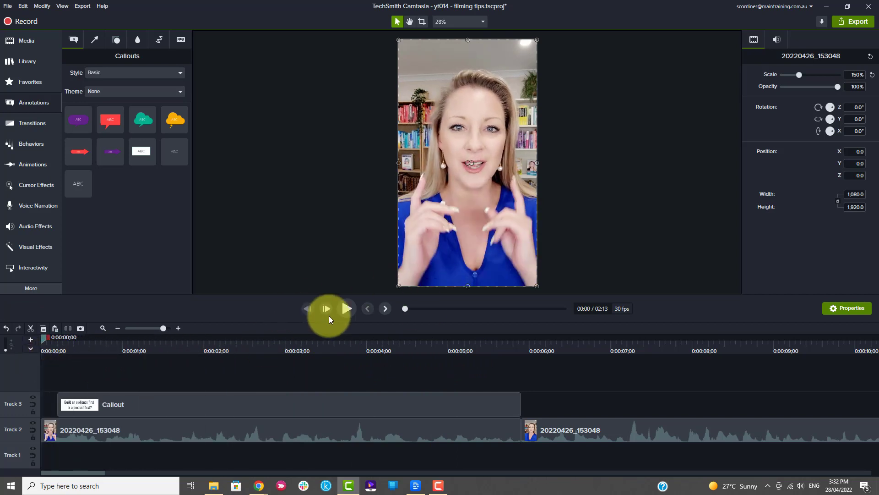
pyautogui.click(346, 309)
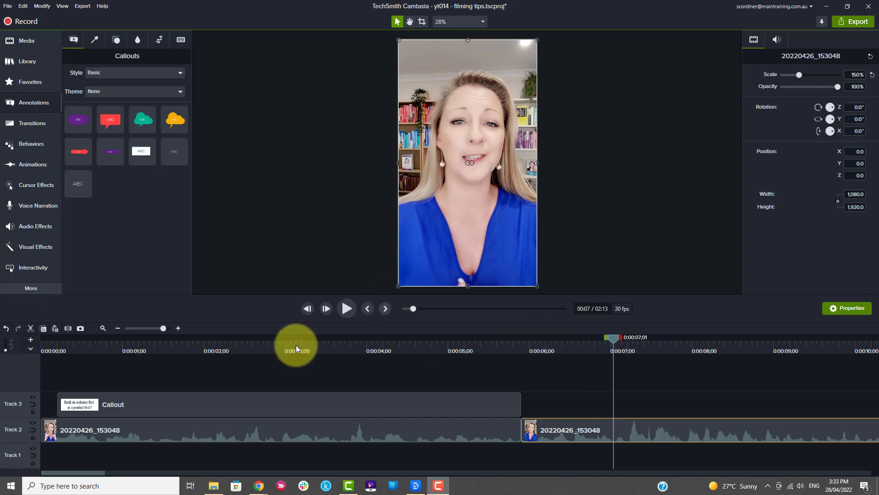
# Find the end of the phrase after the callout by playback and split the second Track 2 clip at 0:00:06;27.
pyautogui.moveTo(296, 345); pyautogui.dragTo(530, 346)
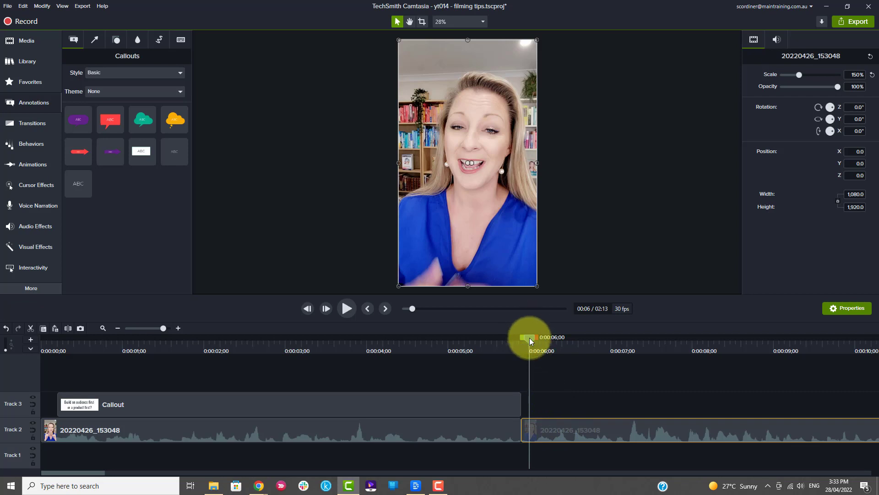
pyautogui.click(347, 308)
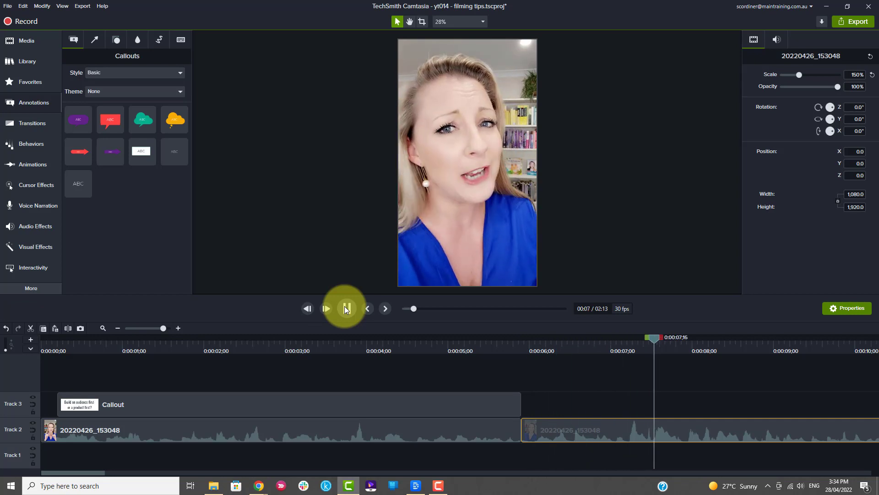
pyautogui.click(347, 308)
pyautogui.moveTo(673, 342); pyautogui.dragTo(561, 353)
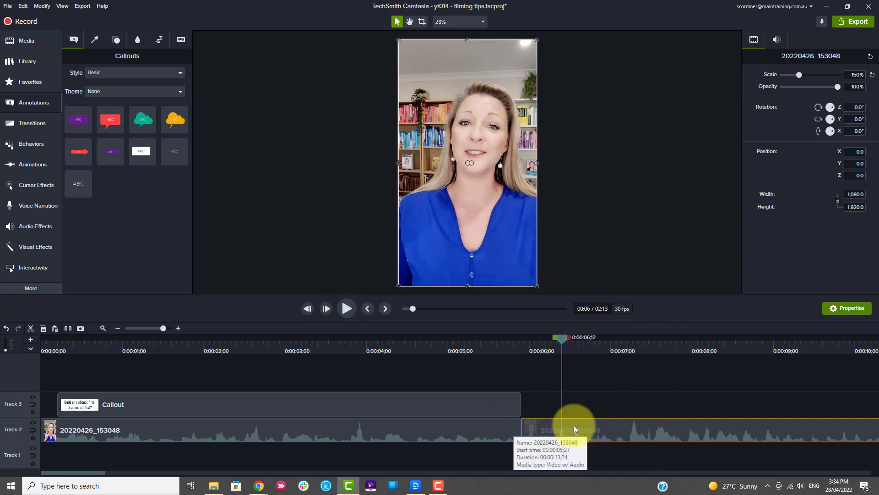
pyautogui.click(347, 309)
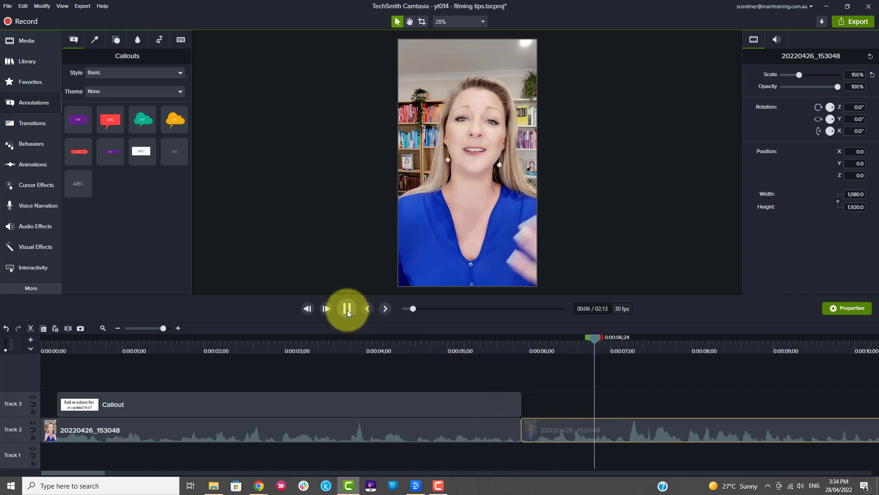
pyautogui.click(542, 439)
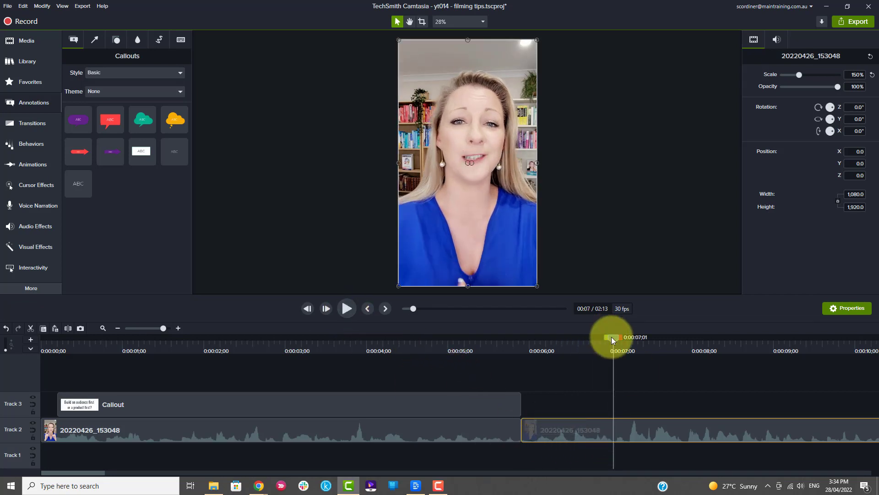
pyautogui.moveTo(612, 337); pyautogui.dragTo(602, 339)
pyautogui.click(570, 430)
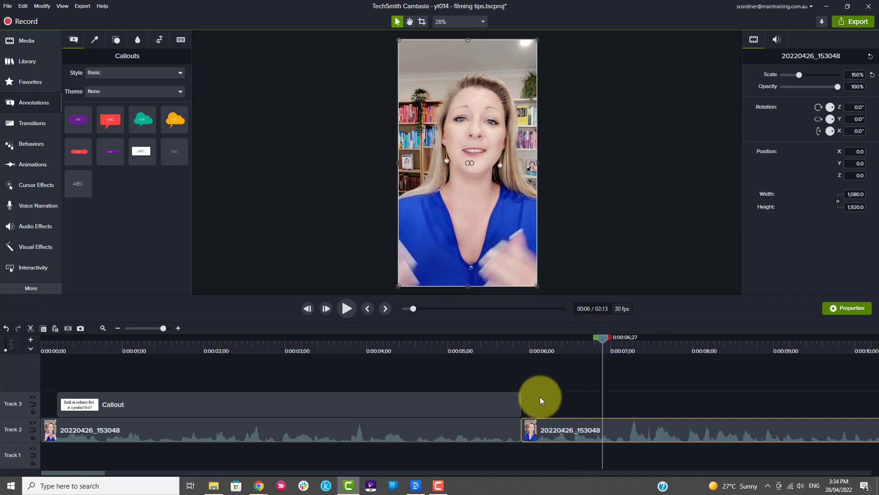
pyautogui.click(68, 328)
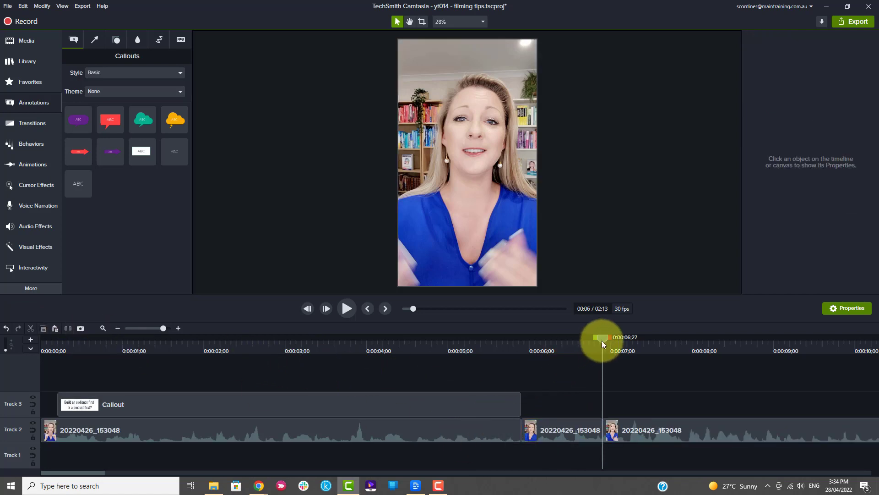
# Enlarge the short Track 2 segment after the callout to about 229.9% and reposition it at about X -137.5, Y -131.7.
pyautogui.moveTo(602, 340); pyautogui.dragTo(580, 349)
pyautogui.click(570, 430)
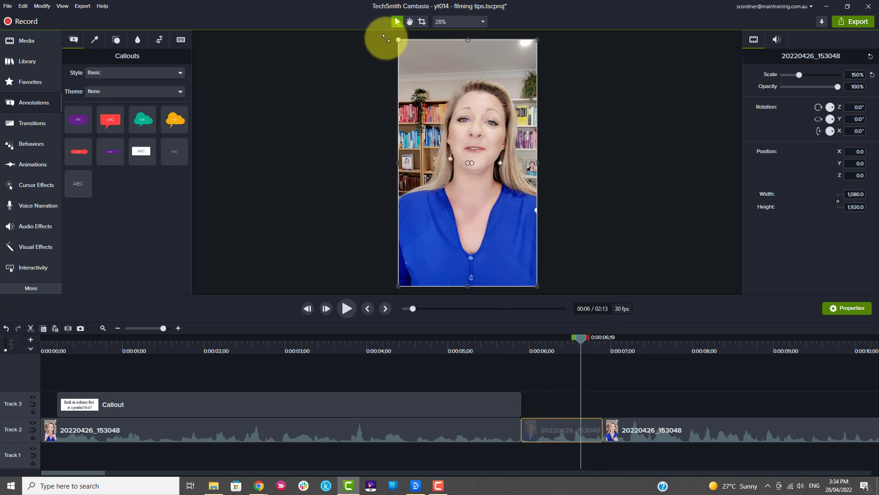
pyautogui.moveTo(396, 41); pyautogui.dragTo(324, 26)
pyautogui.moveTo(444, 87); pyautogui.dragTo(481, 172)
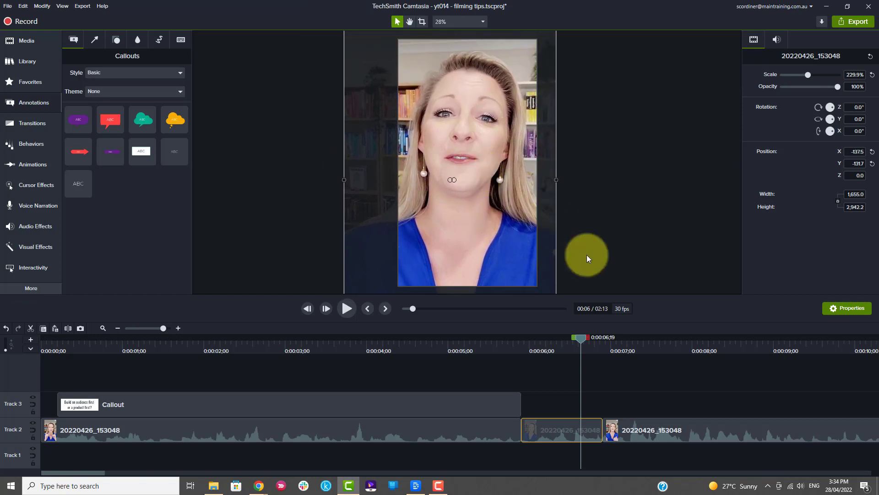
# Play from 0:00:05;05 to check the new punch-in zoom against the clips on either side.
pyautogui.moveTo(578, 337); pyautogui.dragTo(461, 359)
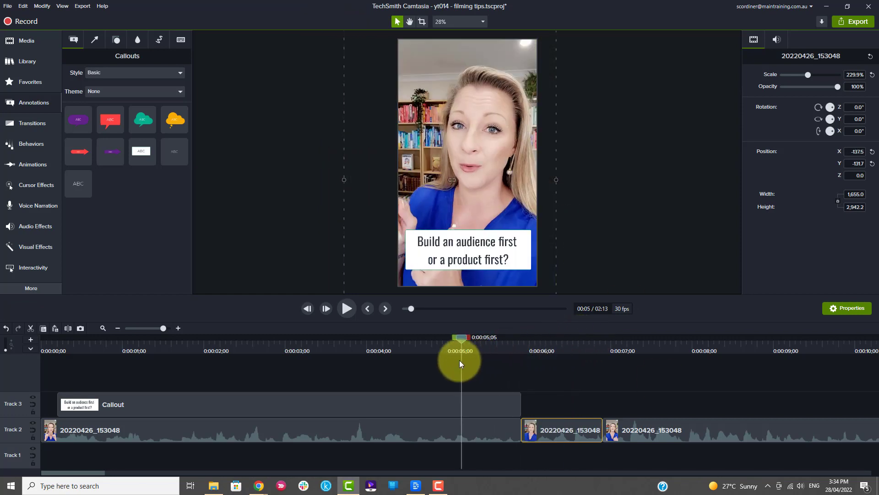
pyautogui.click(349, 304)
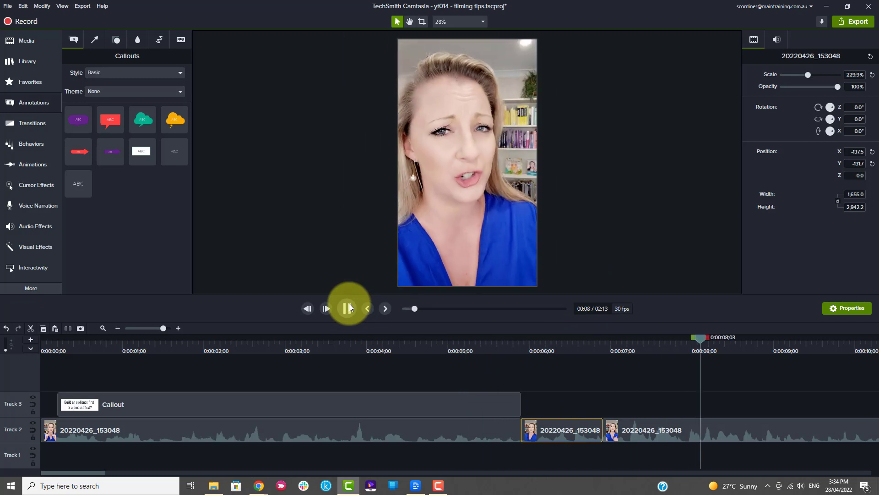
pyautogui.click(349, 304)
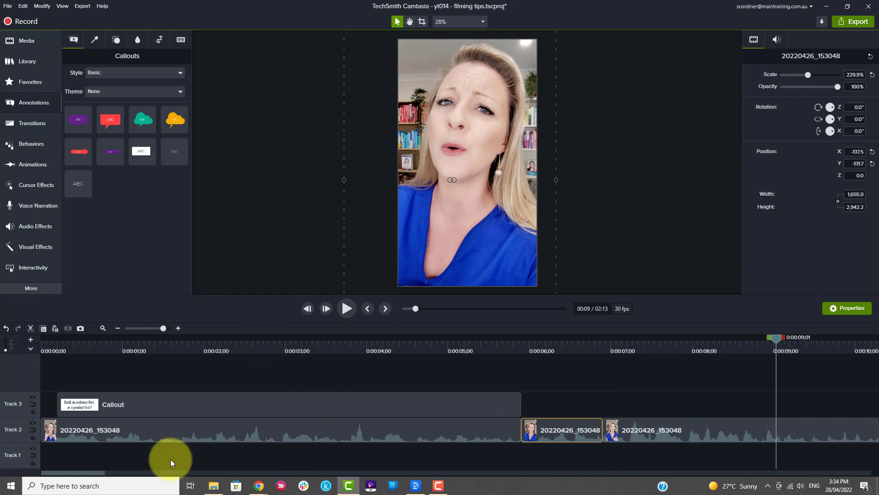
# Move on to about 0:00:13;05 in the timeline and import the book image 1651109502.png into the project media.
pyautogui.click(118, 328)
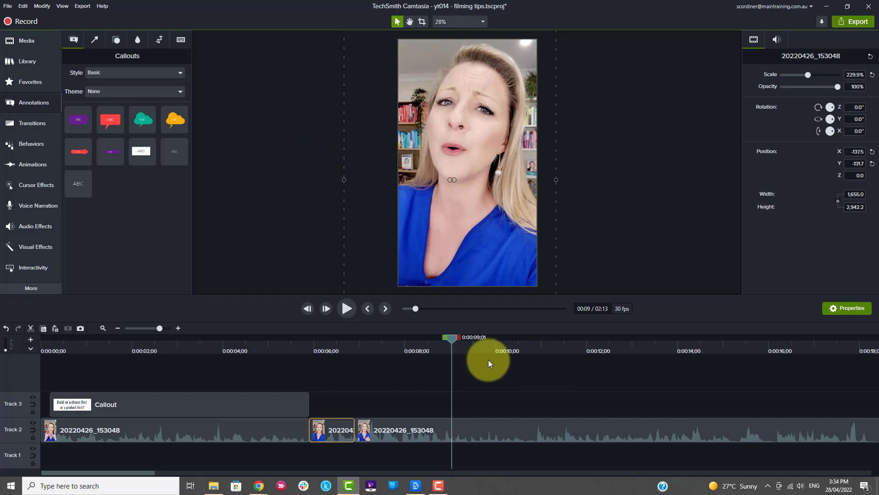
pyautogui.moveTo(450, 338); pyautogui.dragTo(636, 362)
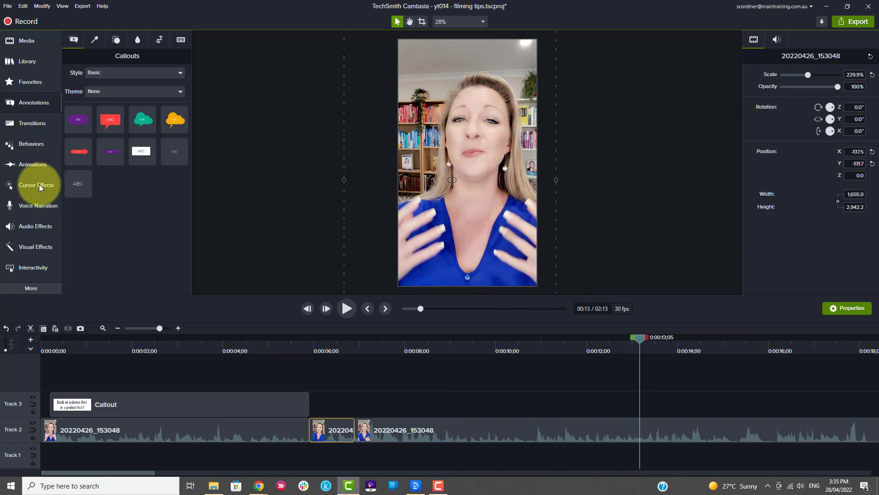
pyautogui.click(29, 42)
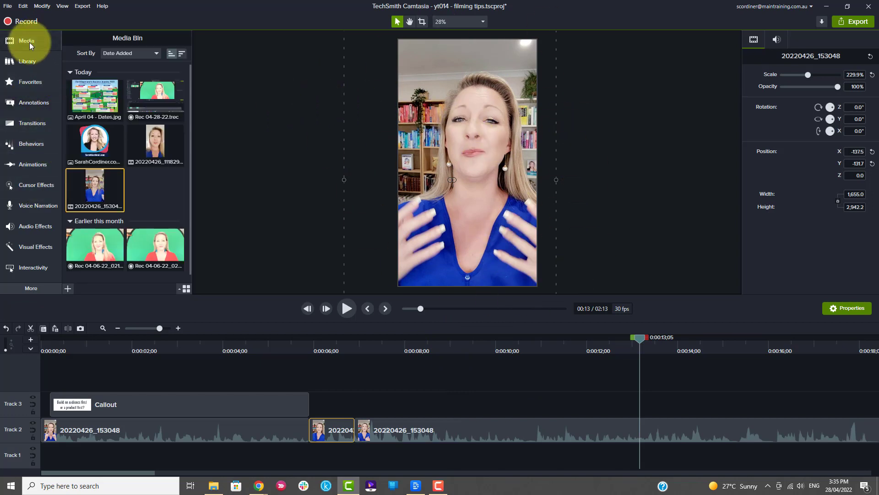
pyautogui.click(68, 289)
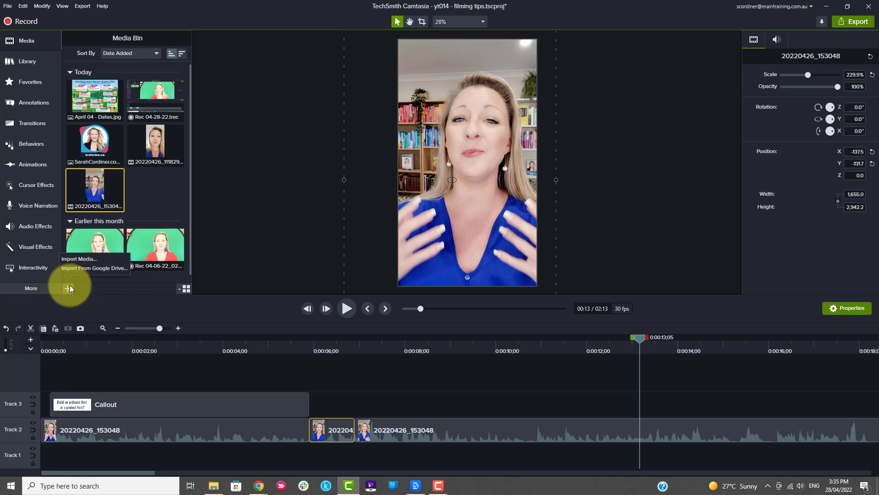
pyautogui.click(86, 257)
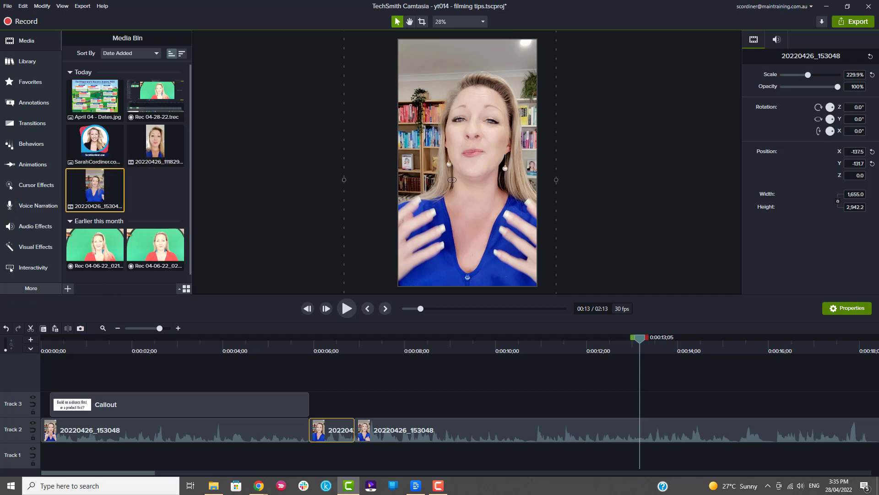
pyautogui.press('F10')
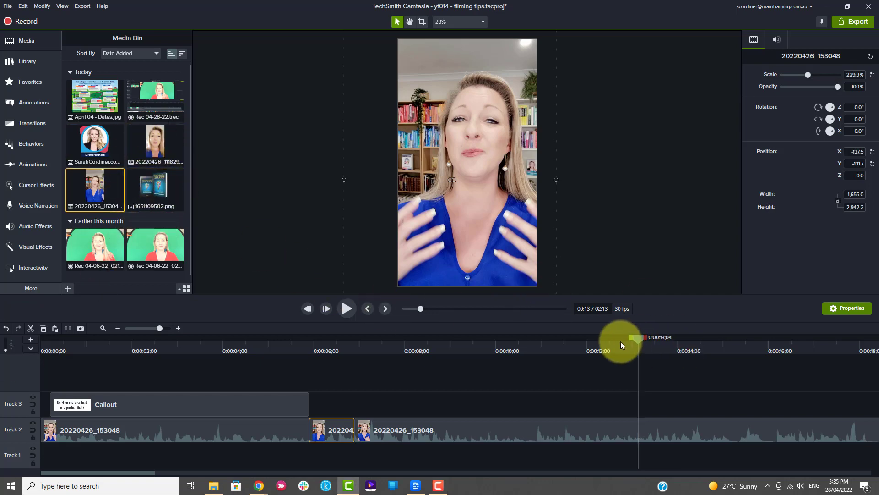
# Place the book image 1651109502.png on Track 3 starting at 0:00:12;21.
pyautogui.moveTo(620, 342); pyautogui.dragTo(619, 344)
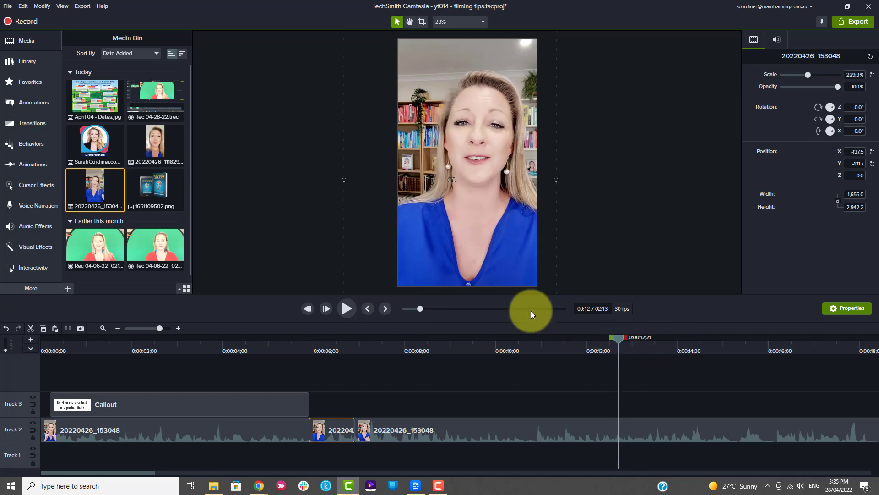
pyautogui.moveTo(153, 188)
pyautogui.mouseDown()
pyautogui.moveTo(265, 239)
pyautogui.moveTo(469, 301)
pyautogui.moveTo(157, 183)
pyautogui.moveTo(138, 190)
pyautogui.mouseUp()
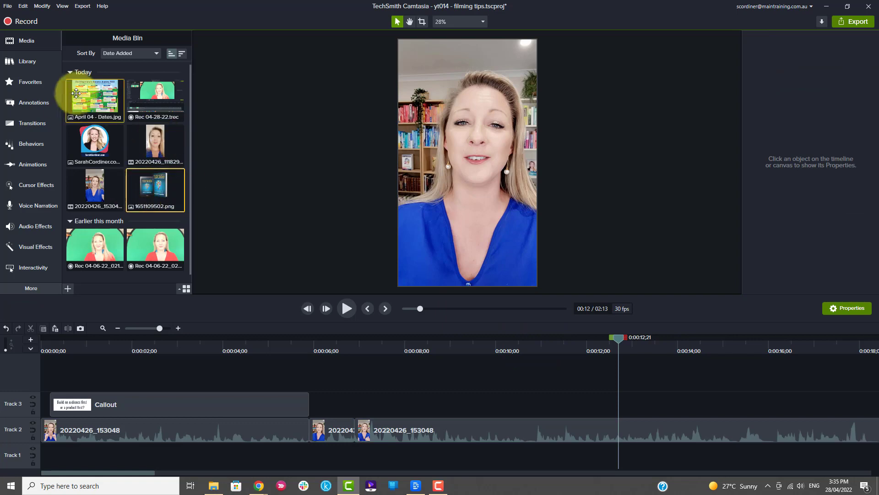
pyautogui.click(23, 40)
pyautogui.click(23, 40)
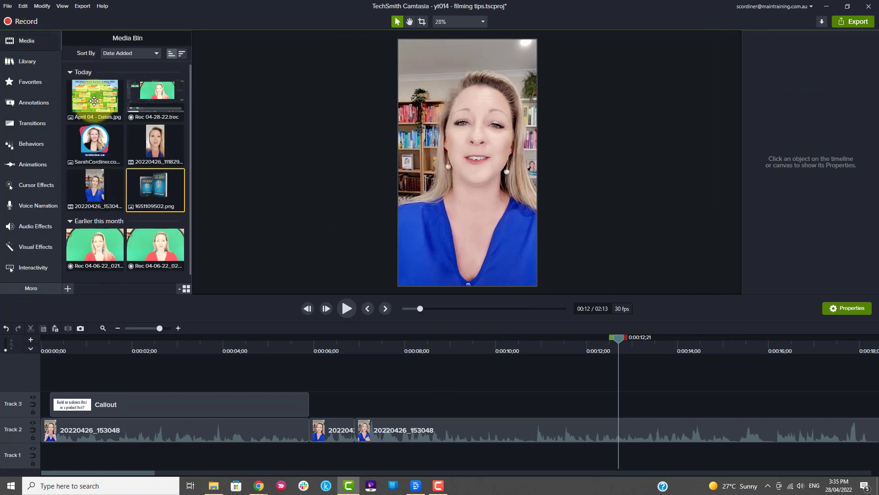
pyautogui.moveTo(155, 196); pyautogui.dragTo(628, 408)
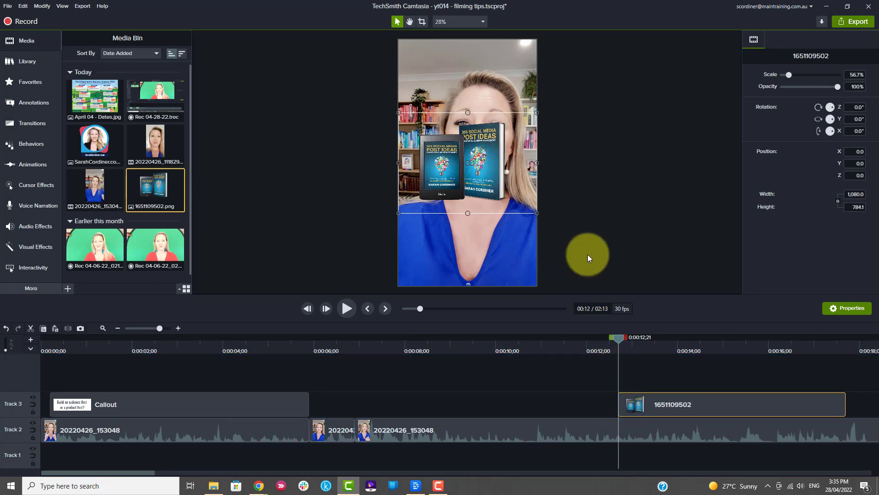
# Scale the book image to about 39.6%, place it at about X -230.2, Y 685.8, and trim its end to about 0:00:15;10.
pyautogui.moveTo(485, 161); pyautogui.dragTo(483, 110)
pyautogui.moveTo(420, 81); pyautogui.dragTo(423, 83)
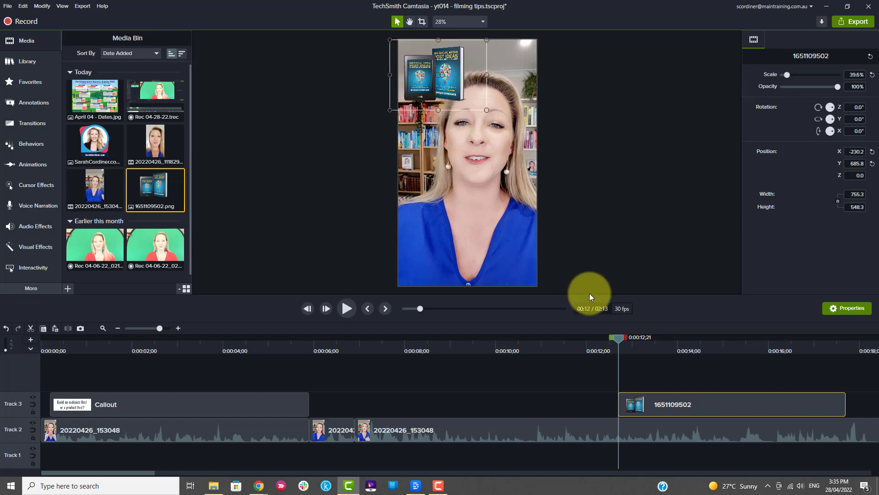
pyautogui.moveTo(619, 336); pyautogui.dragTo(738, 373)
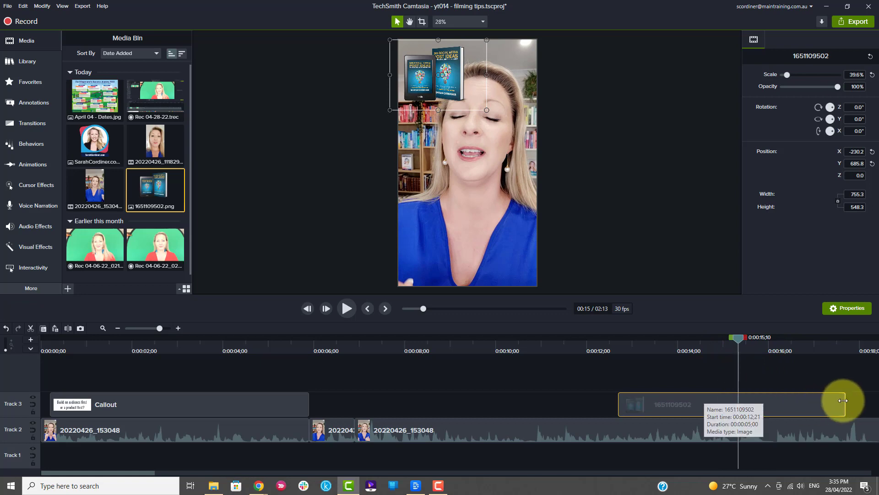
pyautogui.moveTo(815, 404); pyautogui.dragTo(737, 407)
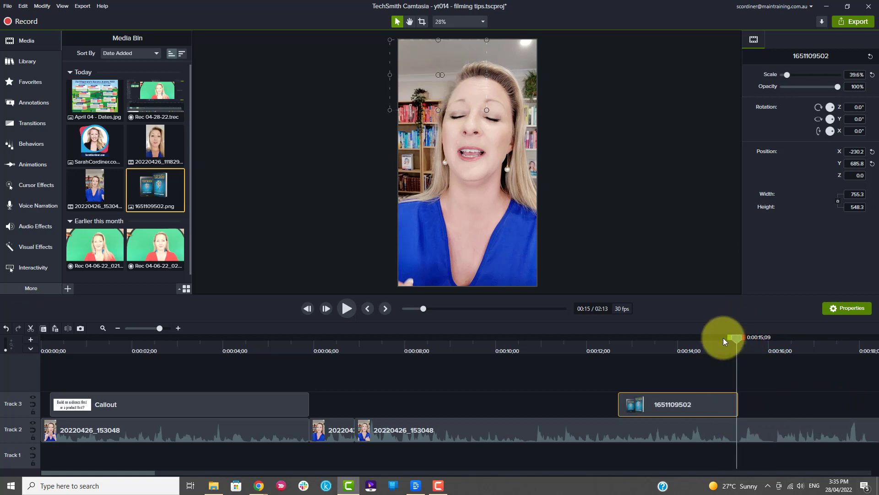
# Play from about 0:00:12;13 past the end of the book image to check its timing.
pyautogui.moveTo(723, 337); pyautogui.dragTo(602, 359)
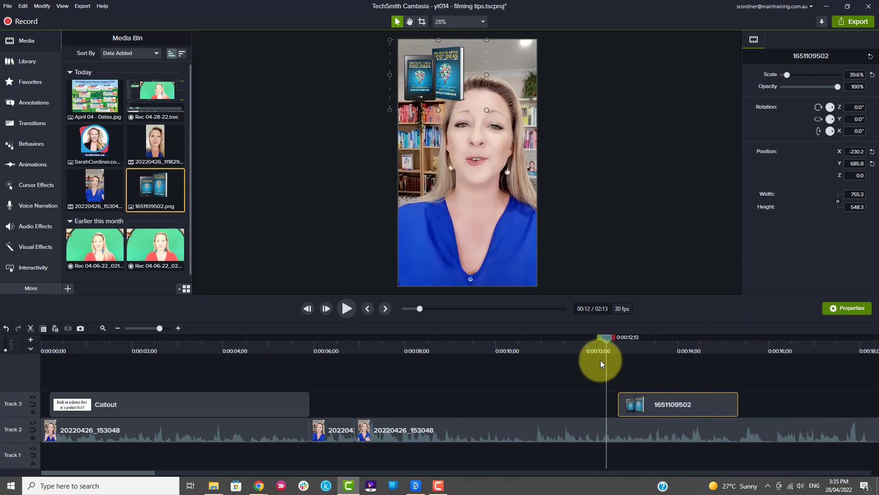
pyautogui.click(346, 309)
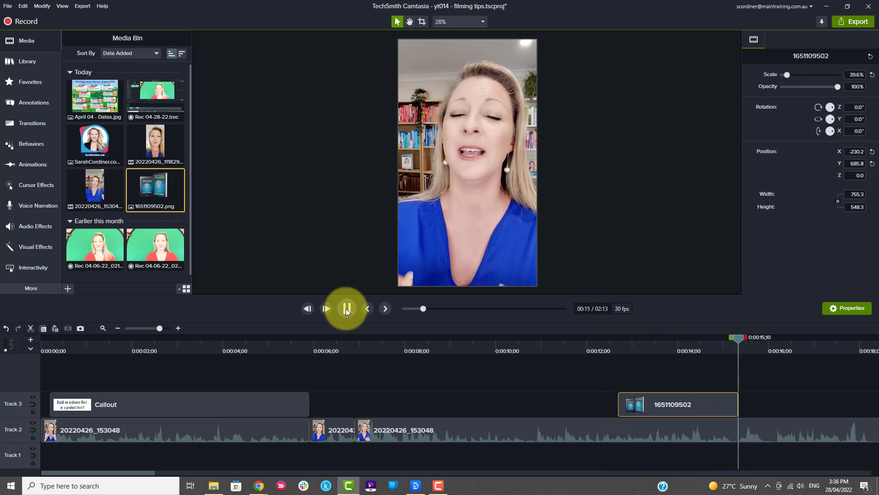
pyautogui.click(345, 308)
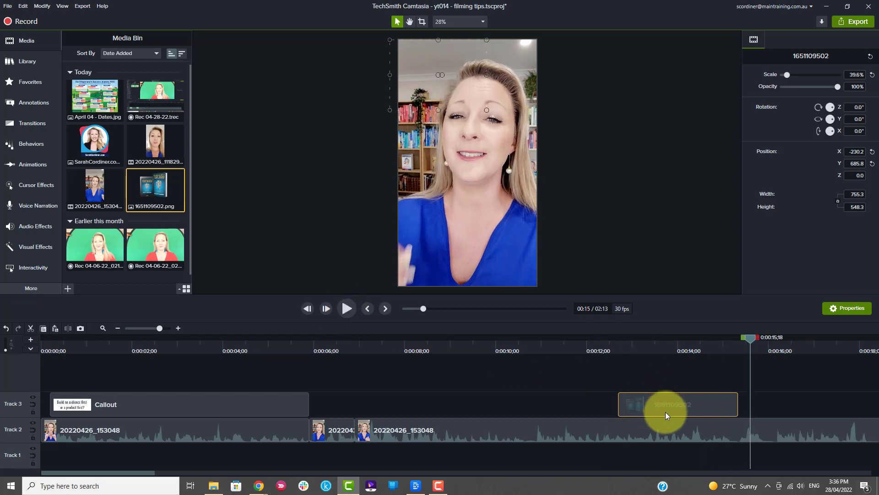
pyautogui.moveTo(752, 338); pyautogui.dragTo(656, 364)
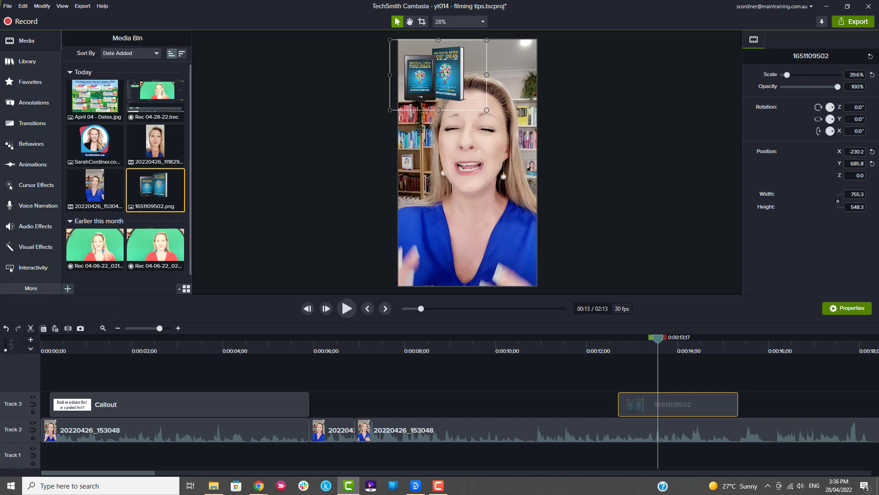
# Import the audio file Lullaby.mp3 from the Music folder into the project media.
pyautogui.click(70, 292)
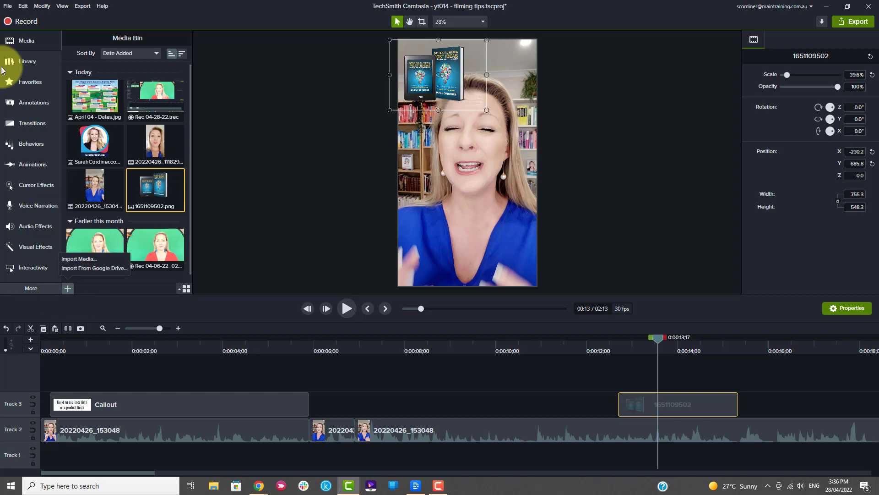
pyautogui.click(80, 258)
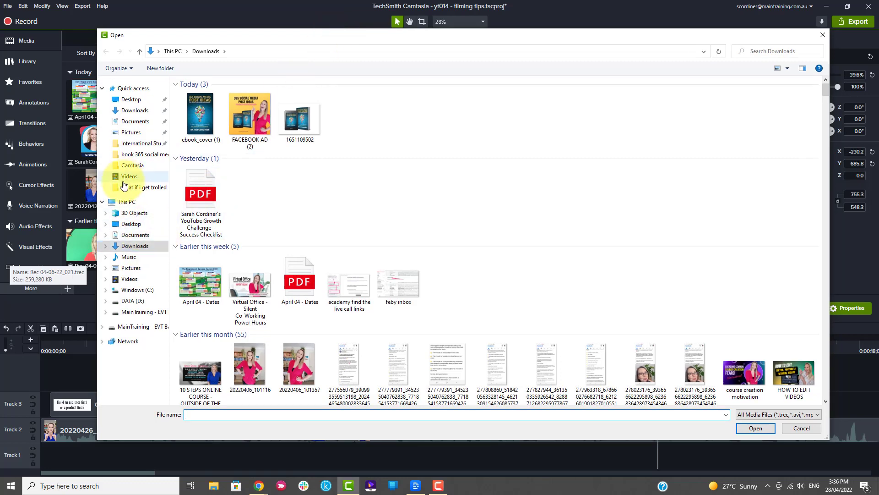
pyautogui.click(129, 278)
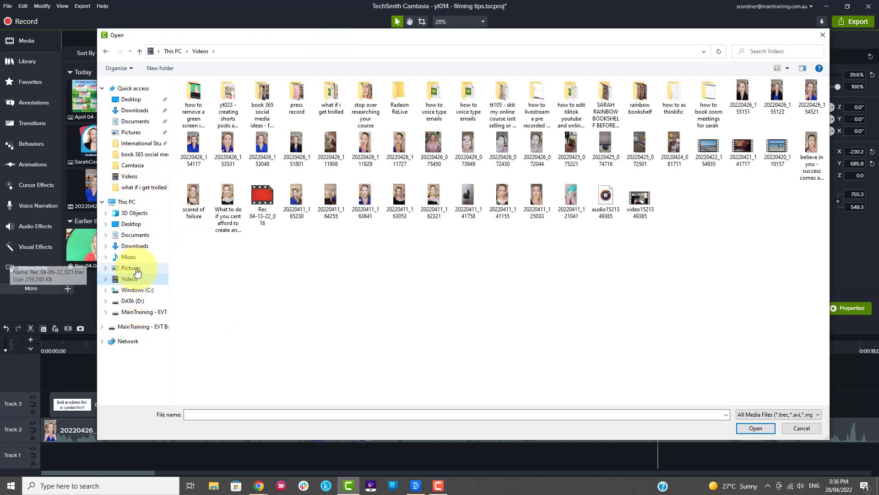
pyautogui.click(129, 257)
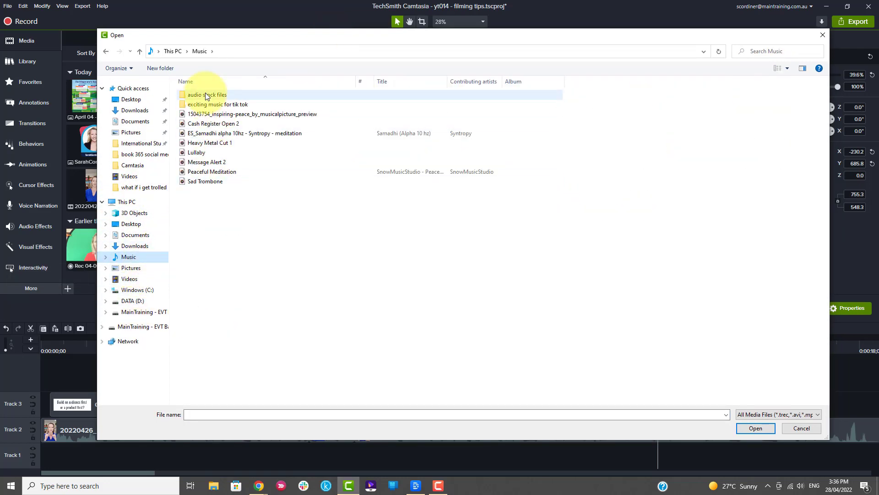
pyautogui.click(192, 153)
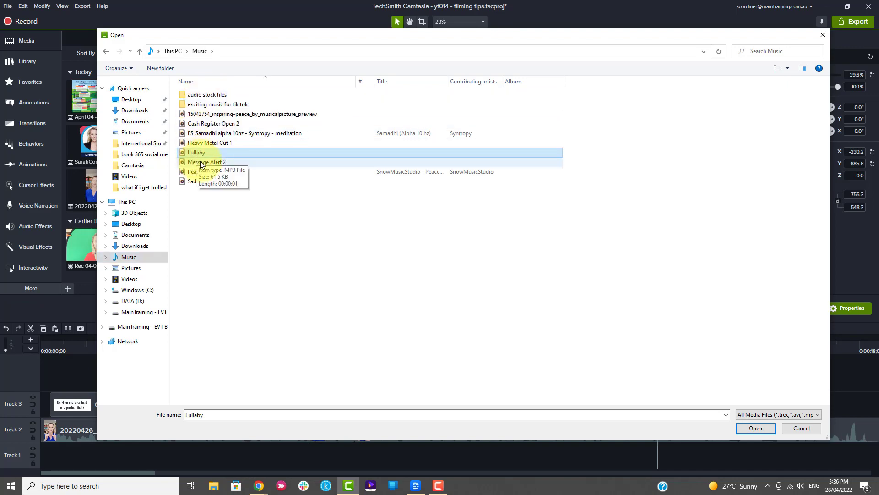
pyautogui.click(756, 428)
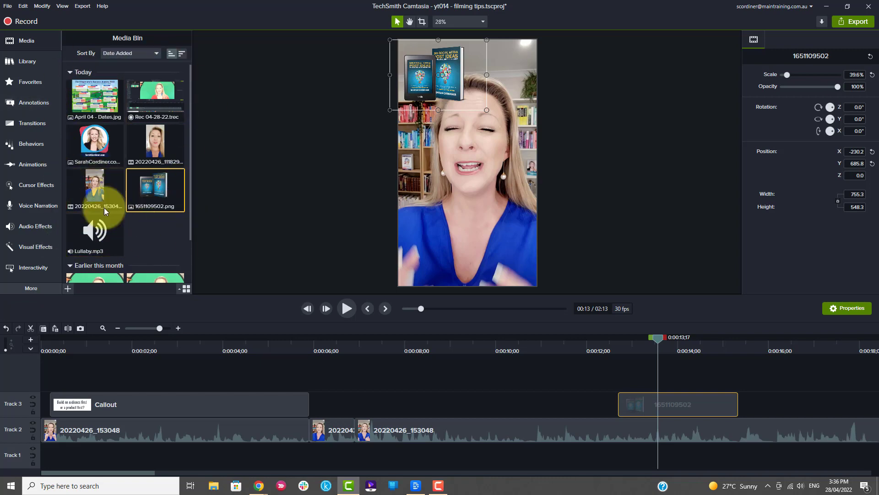
# Add Lullaby.mp3 to the timeline and place it on Track 1, starting at 0:00:00;00 beneath the video.
pyautogui.scroll(-1, 131, 177)
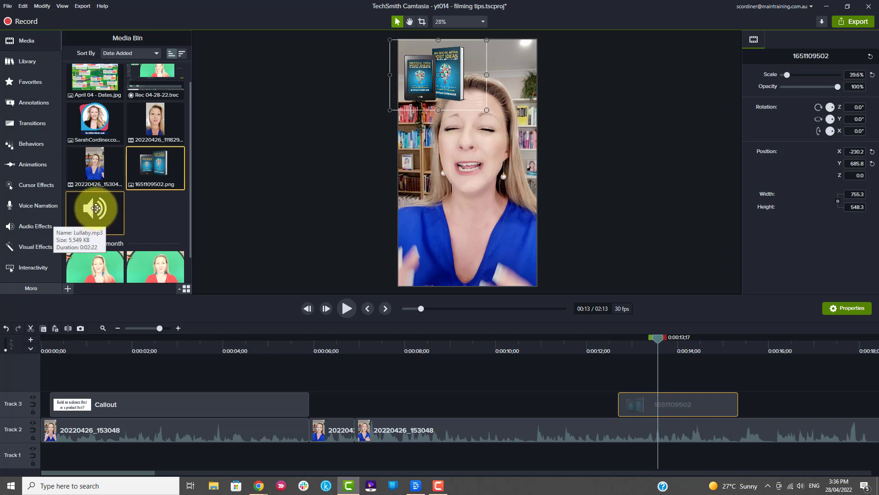
pyautogui.moveTo(96, 208); pyautogui.dragTo(183, 377)
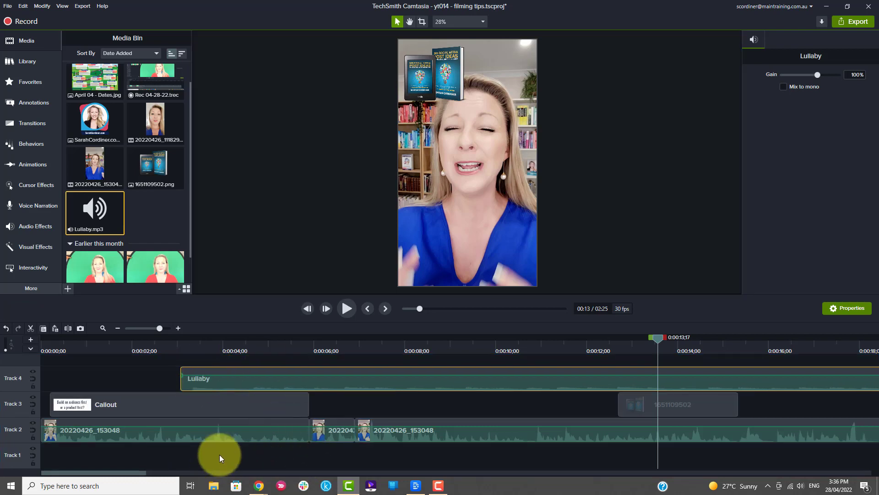
pyautogui.moveTo(205, 375); pyautogui.dragTo(125, 456)
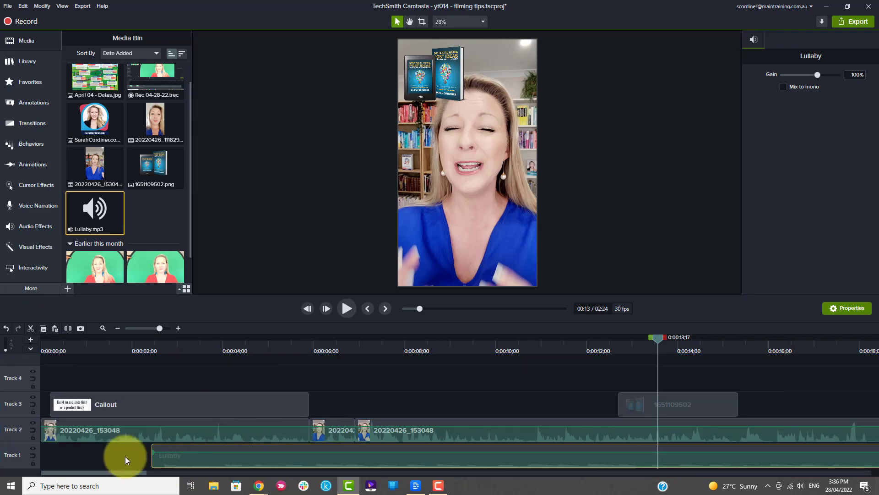
pyautogui.moveTo(50, 454); pyautogui.dragTo(115, 461)
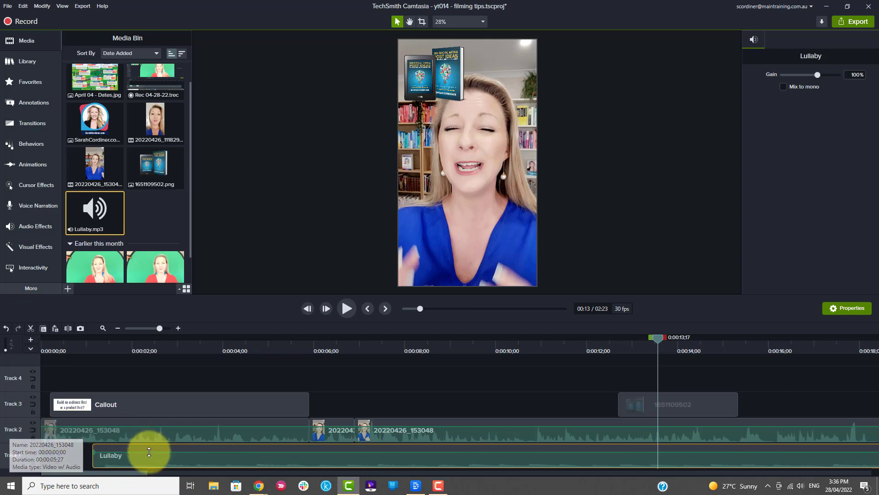
pyautogui.moveTo(128, 455); pyautogui.dragTo(81, 454)
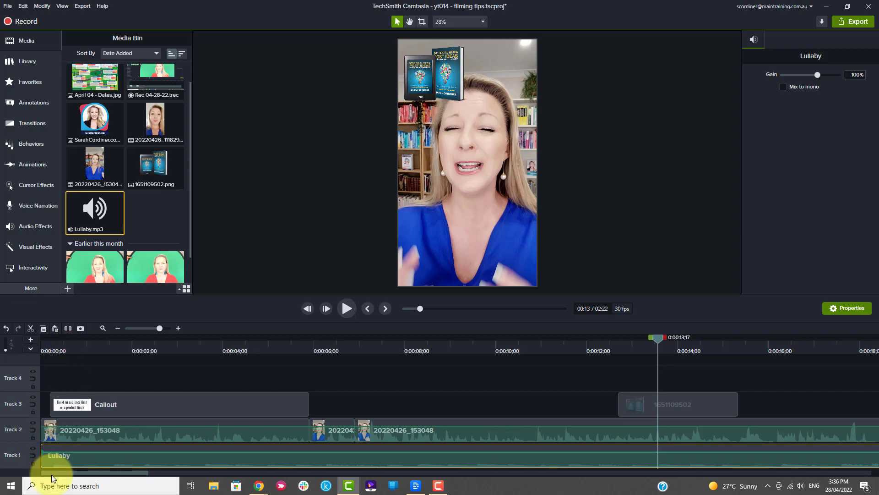
# Play the project from the beginning to hear the Lullaby music under the video.
pyautogui.click(51, 342)
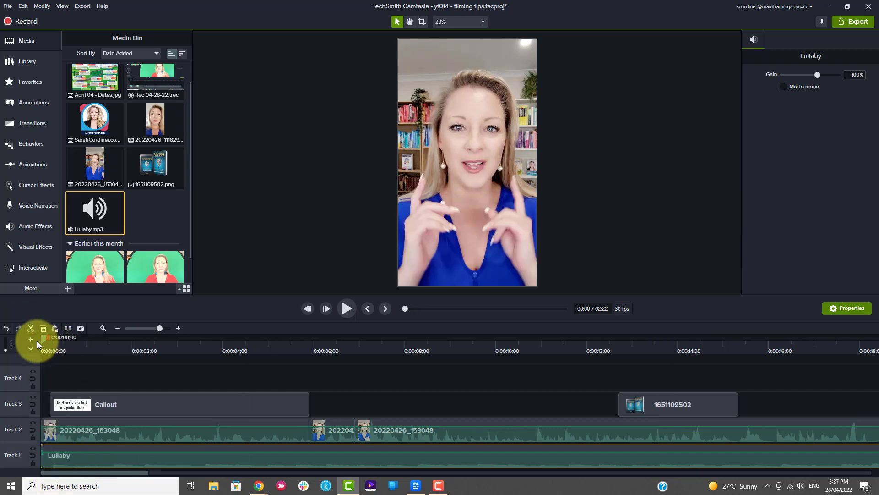
pyautogui.moveTo(77, 461)
pyautogui.mouseDown()
pyautogui.moveTo(255, 467)
pyautogui.moveTo(64, 462)
pyautogui.mouseUp()
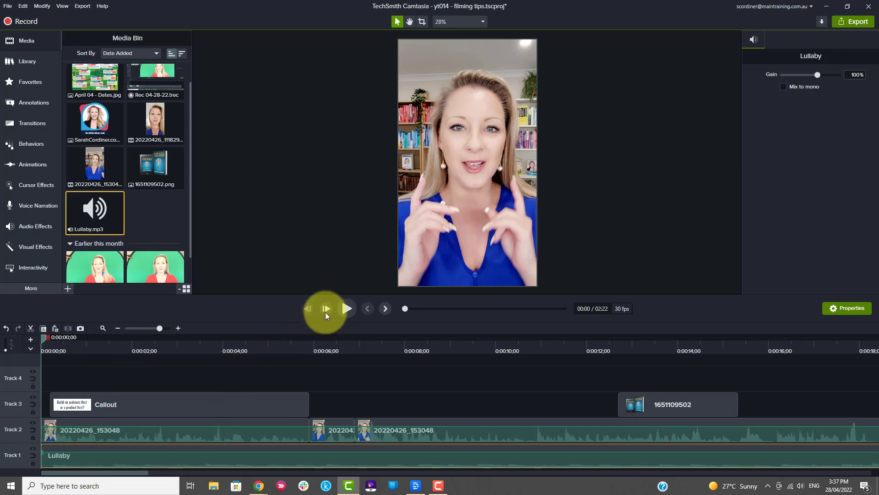
pyautogui.click(346, 308)
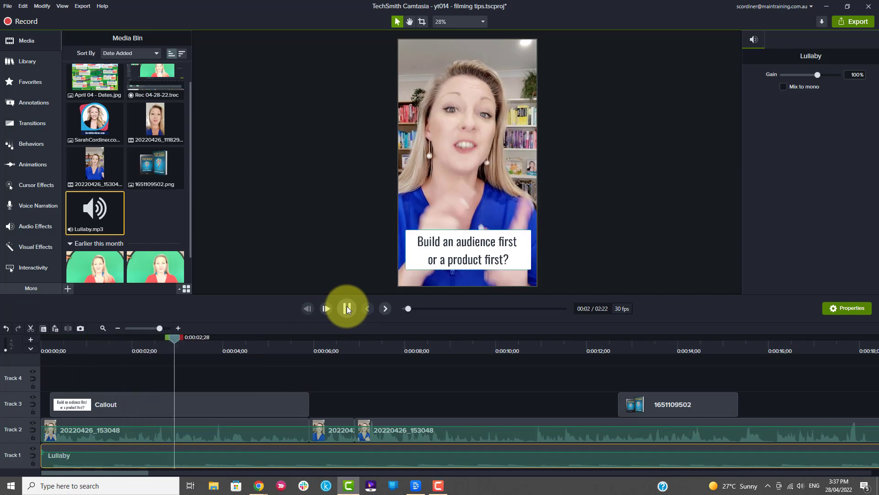
pyautogui.click(347, 307)
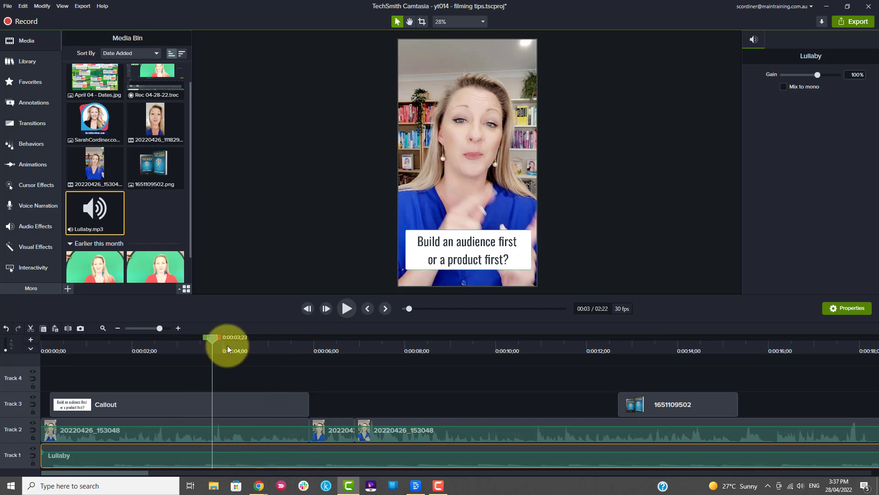
# Trim the end of the Lullaby clip on Track 1 to match the end of the video on Track 2.
pyautogui.click(118, 328)
pyautogui.click(118, 328)
pyautogui.click(118, 329)
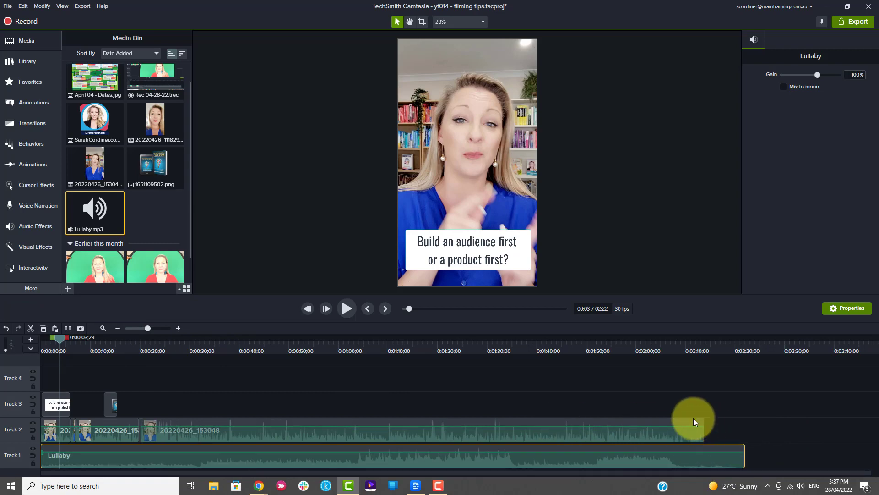
pyautogui.moveTo(743, 456); pyautogui.dragTo(704, 454)
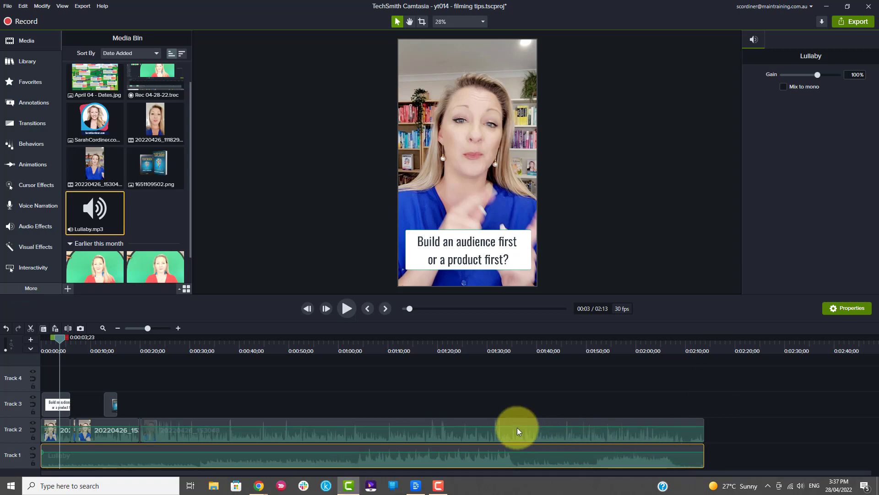
# Shorten the Lullaby clip to about 0:01:33;06 and place a duplicate of it directly after it on Track 1.
pyautogui.moveTo(702, 457); pyautogui.dragTo(503, 457)
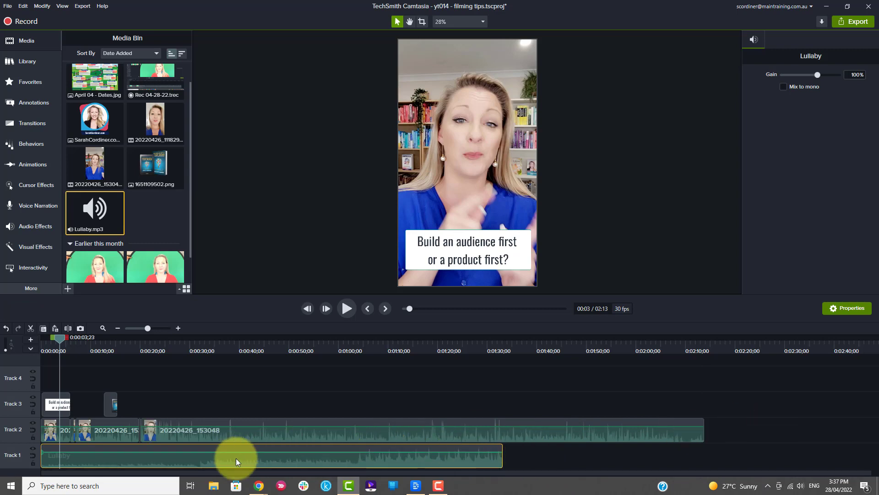
pyautogui.hotkey('ctrl', 'c')
pyautogui.hotkey('ctrl', 'v')
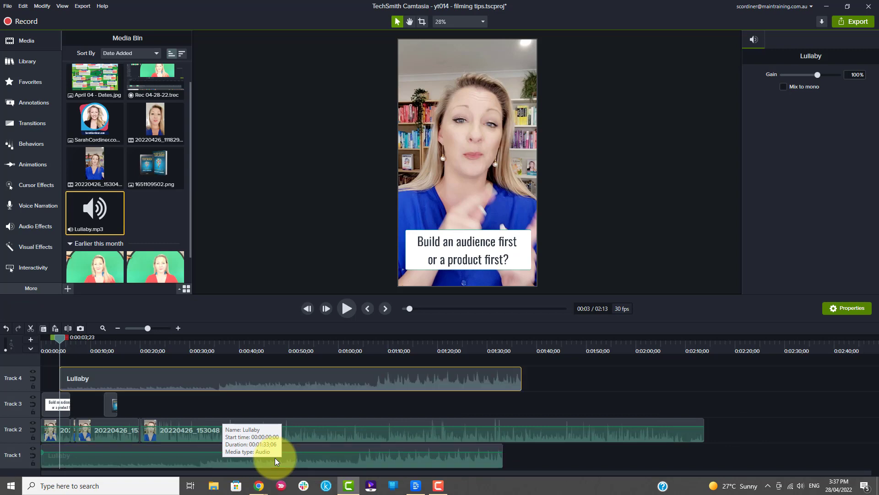
pyautogui.moveTo(212, 377); pyautogui.dragTo(528, 420)
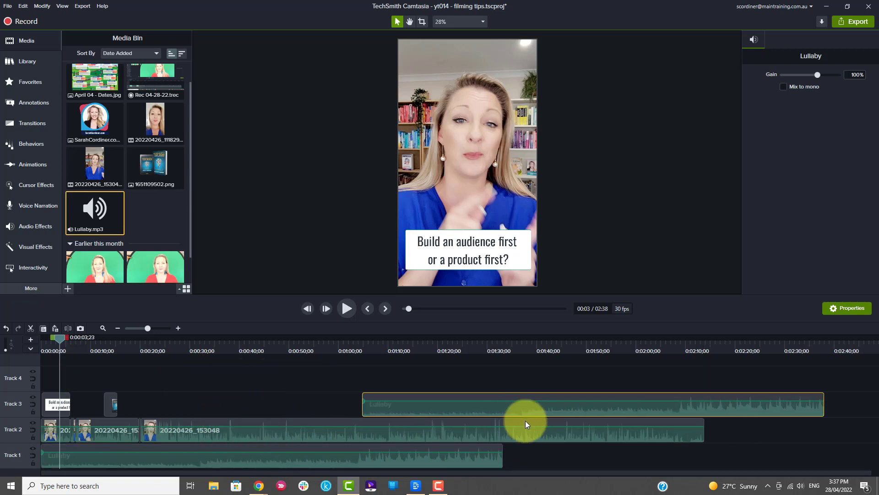
pyautogui.moveTo(441, 398); pyautogui.dragTo(524, 468)
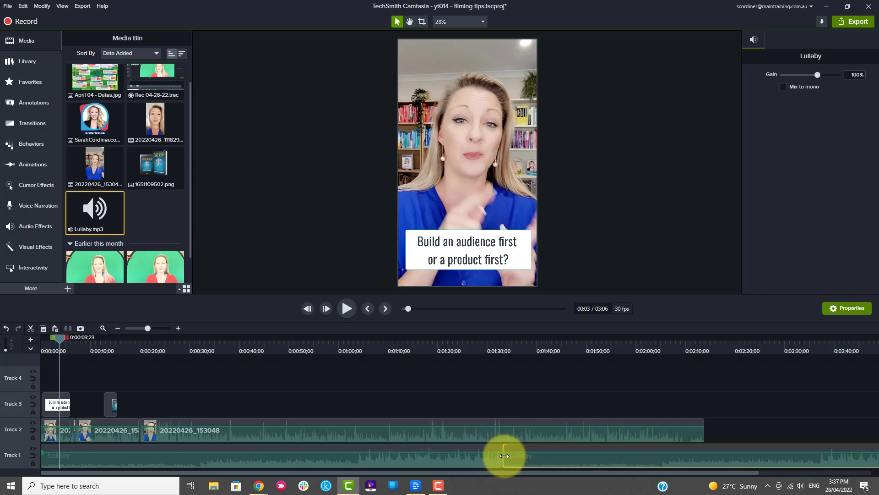
# Trim the second Lullaby clip to fill the gap from the first clip's end to the video's end on Track 1.
pyautogui.moveTo(505, 456); pyautogui.dragTo(669, 458)
pyautogui.moveTo(736, 457); pyautogui.dragTo(559, 414)
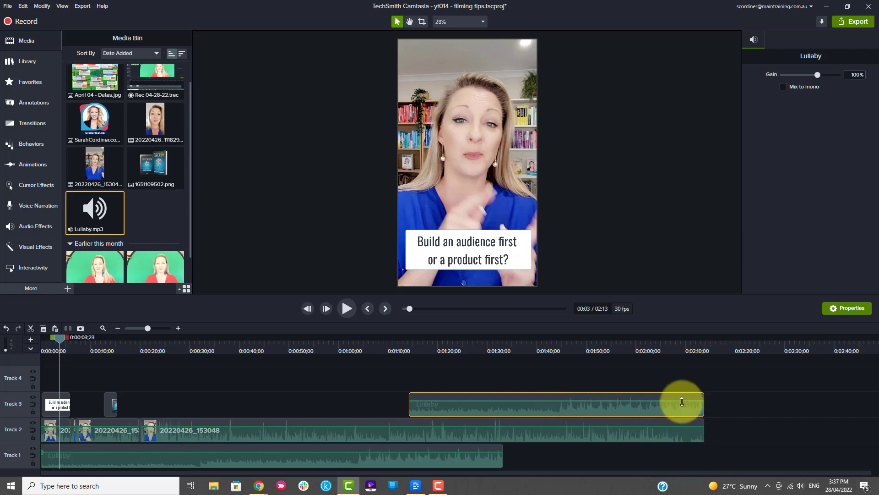
pyautogui.moveTo(640, 405)
pyautogui.mouseDown()
pyautogui.moveTo(606, 410)
pyautogui.moveTo(653, 410)
pyautogui.moveTo(625, 410)
pyautogui.moveTo(642, 411)
pyautogui.mouseUp()
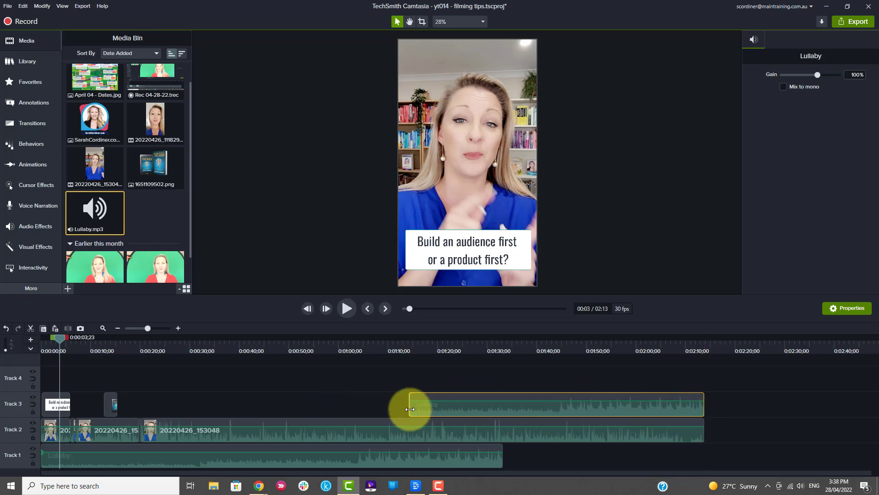
pyautogui.moveTo(410, 408); pyautogui.dragTo(500, 414)
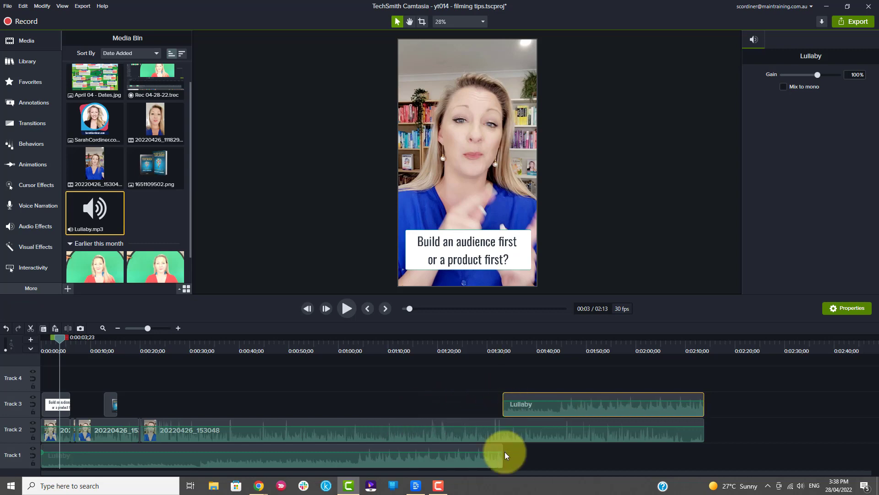
pyautogui.moveTo(578, 403); pyautogui.dragTo(519, 468)
# Delete both Lullaby clips from Track 1.
pyautogui.click(496, 408)
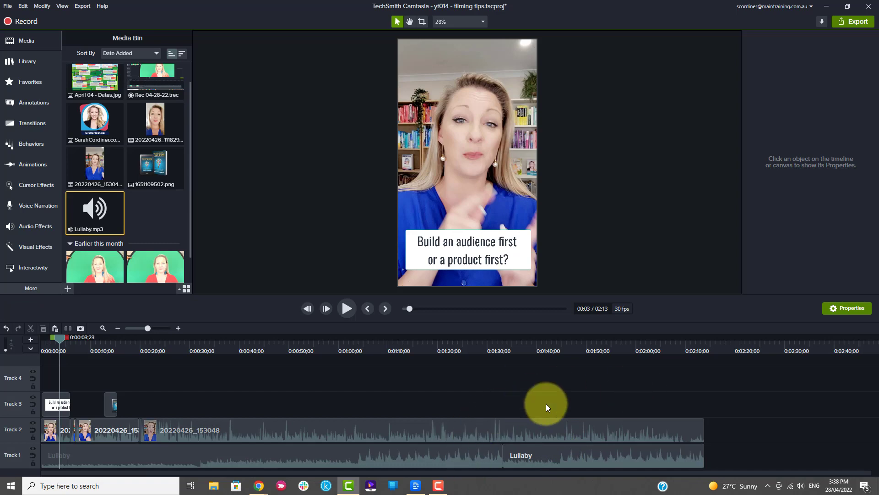
pyautogui.moveTo(739, 446); pyautogui.dragTo(306, 465)
pyautogui.press('Delete')
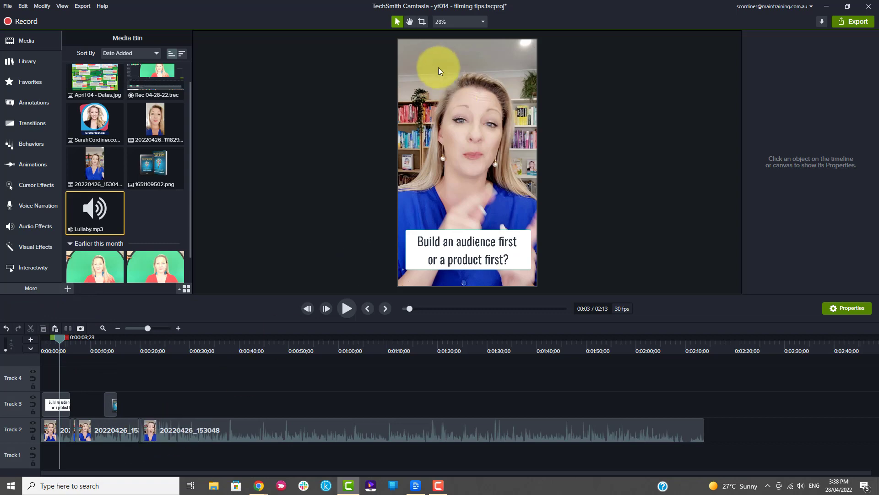
pyautogui.click(451, 78)
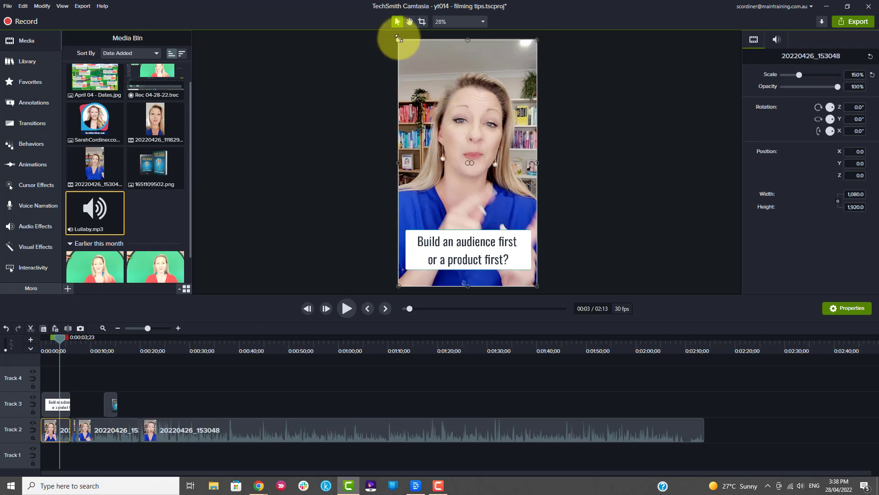
pyautogui.moveTo(399, 39)
pyautogui.mouseDown()
pyautogui.moveTo(365, 28)
pyautogui.moveTo(404, 64)
pyautogui.moveTo(398, 53)
pyautogui.mouseUp()
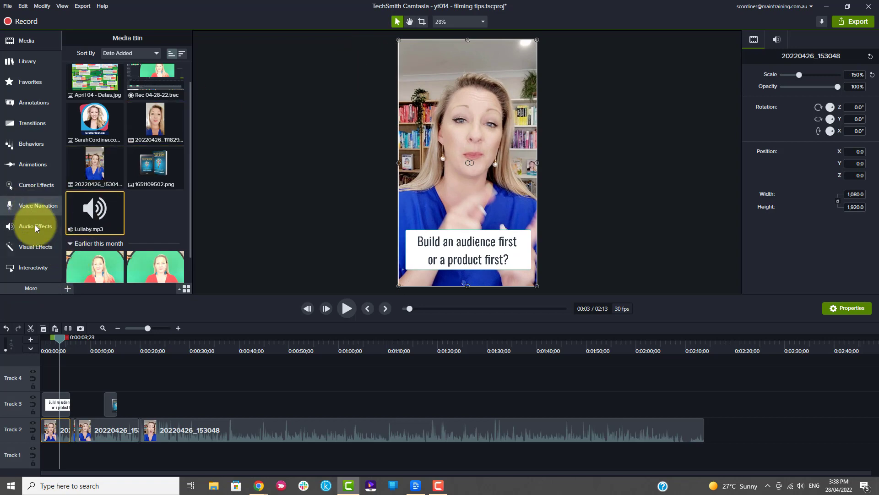
# Try to apply the Noise Removal audio effect to the long last clip on Track 2.
pyautogui.moveTo(58, 337); pyautogui.dragTo(168, 375)
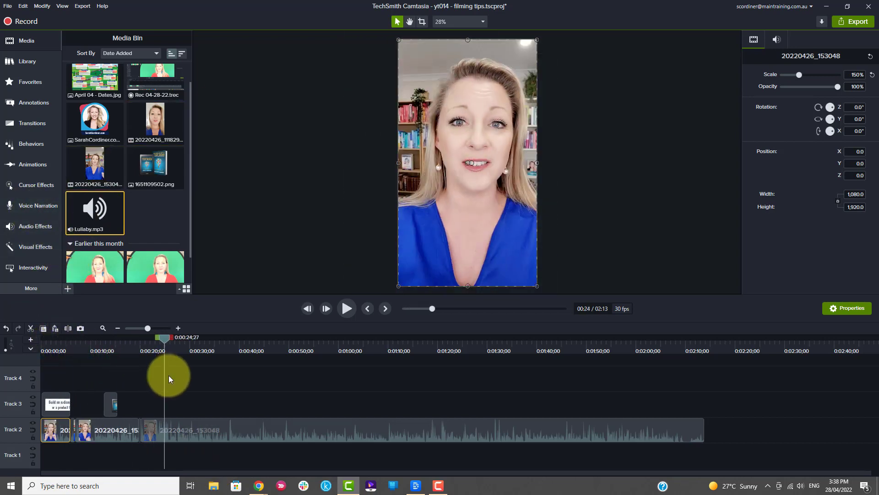
pyautogui.click(193, 429)
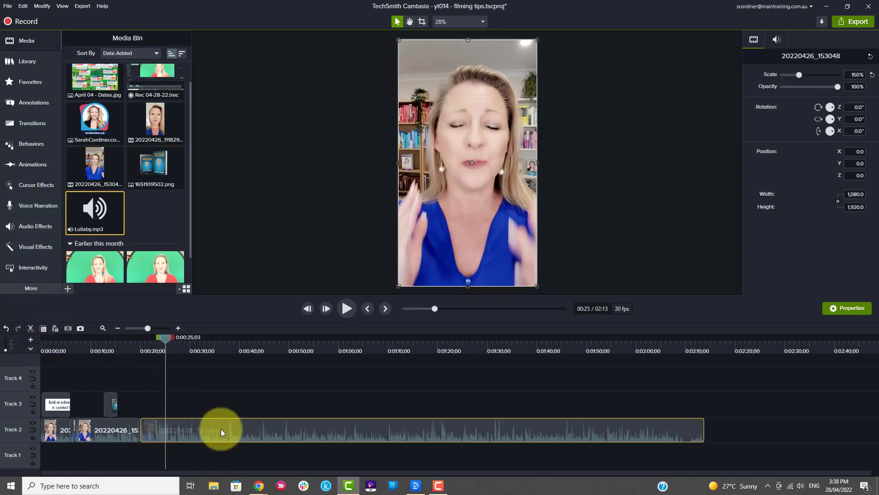
pyautogui.click(40, 226)
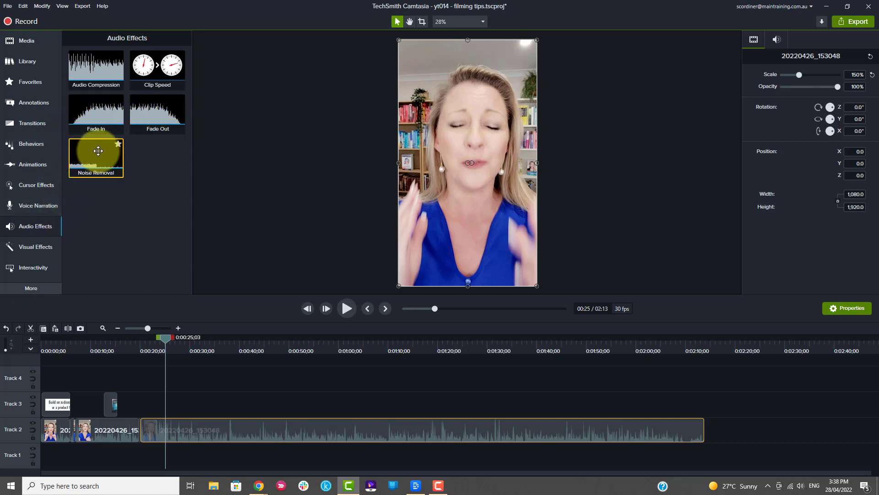
pyautogui.moveTo(98, 151); pyautogui.dragTo(246, 429)
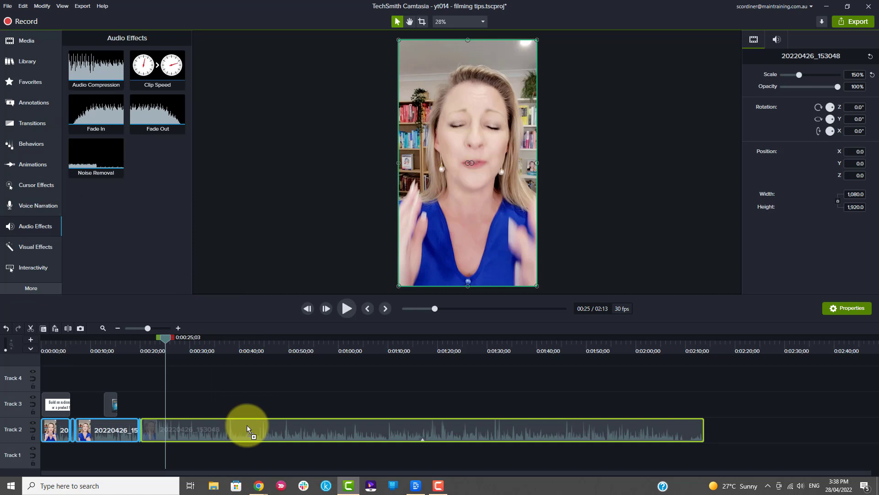
pyautogui.moveTo(246, 425); pyautogui.dragTo(246, 425)
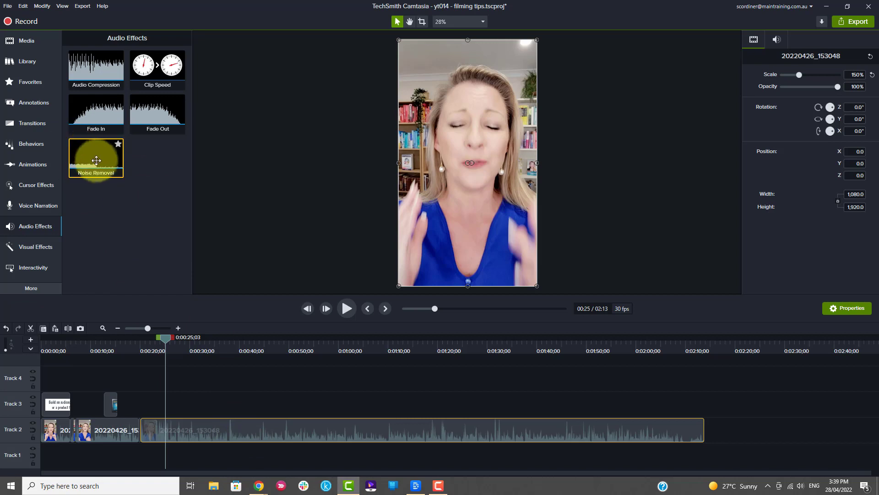
# Play part of the last Track 2 clip from about 0:00:27 and add the Noise Removal effect to the clip.
pyautogui.moveTo(93, 157)
pyautogui.mouseDown()
pyautogui.moveTo(237, 414)
pyautogui.moveTo(99, 163)
pyautogui.mouseUp()
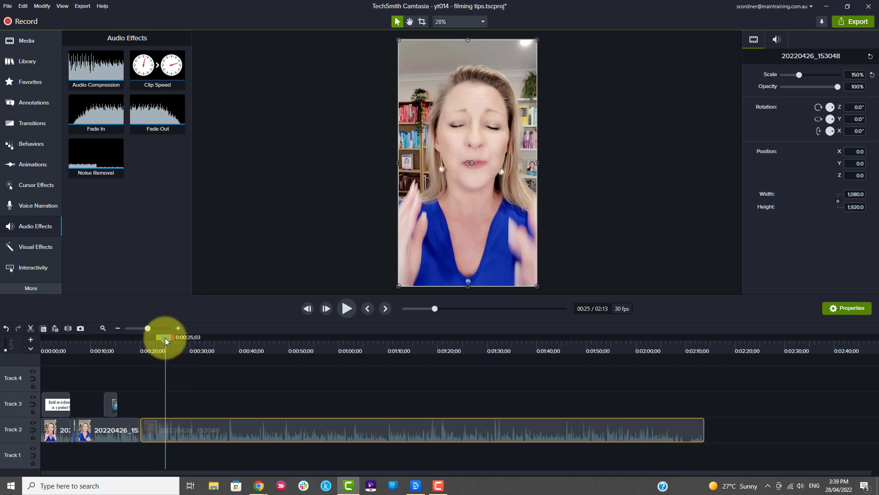
pyautogui.moveTo(165, 338); pyautogui.dragTo(177, 339)
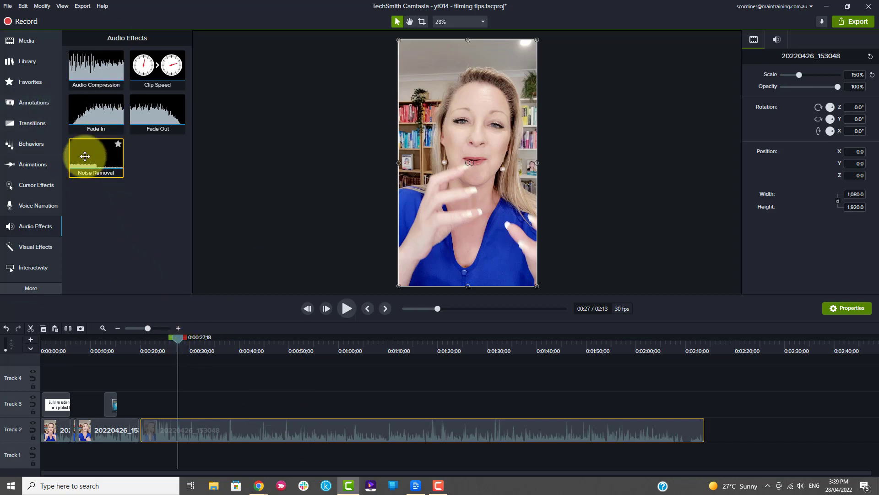
pyautogui.moveTo(84, 156)
pyautogui.mouseDown()
pyautogui.moveTo(131, 212)
pyautogui.moveTo(111, 166)
pyautogui.moveTo(92, 154)
pyautogui.mouseUp()
pyautogui.click(350, 307)
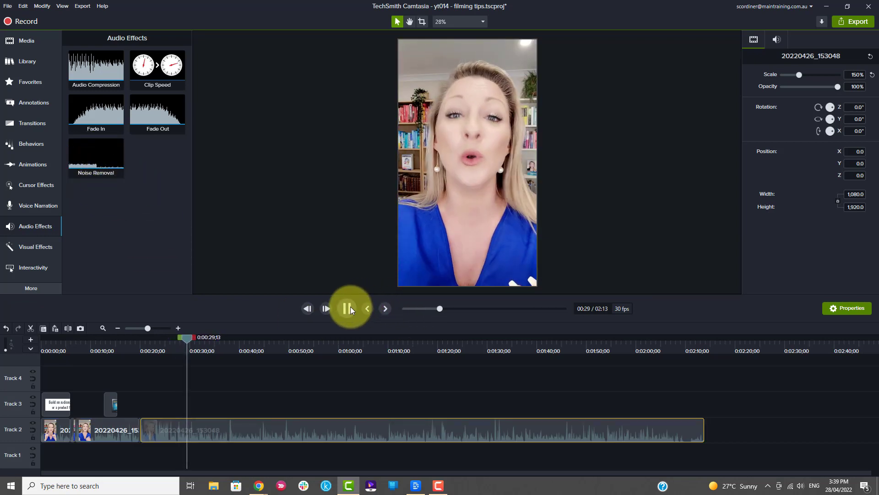
pyautogui.click(347, 306)
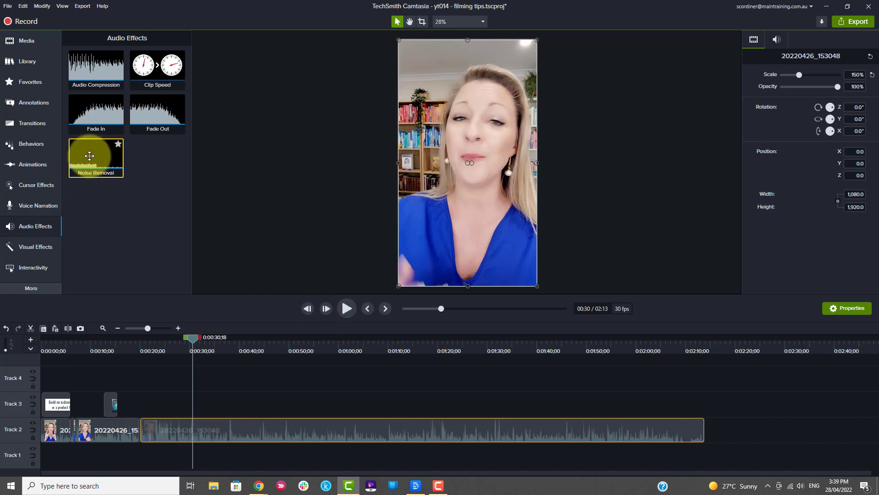
pyautogui.moveTo(89, 156); pyautogui.dragTo(215, 430)
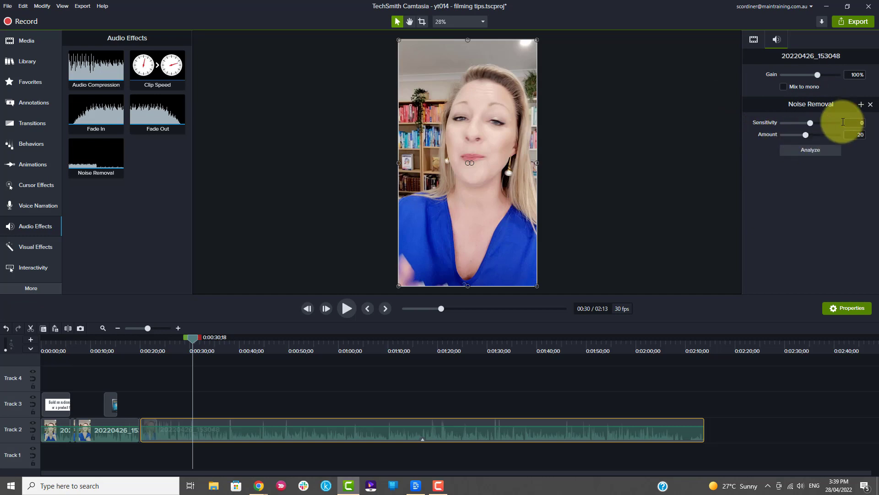
# Preview the last Track 2 clip with its audio gain raised to 225%, and lower the gain to 53%.
pyautogui.click(347, 308)
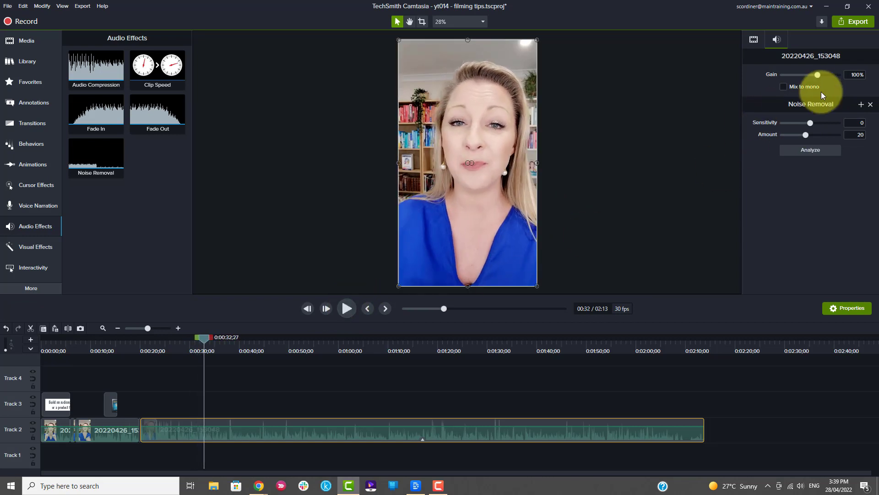
pyautogui.moveTo(819, 75); pyautogui.dragTo(837, 78)
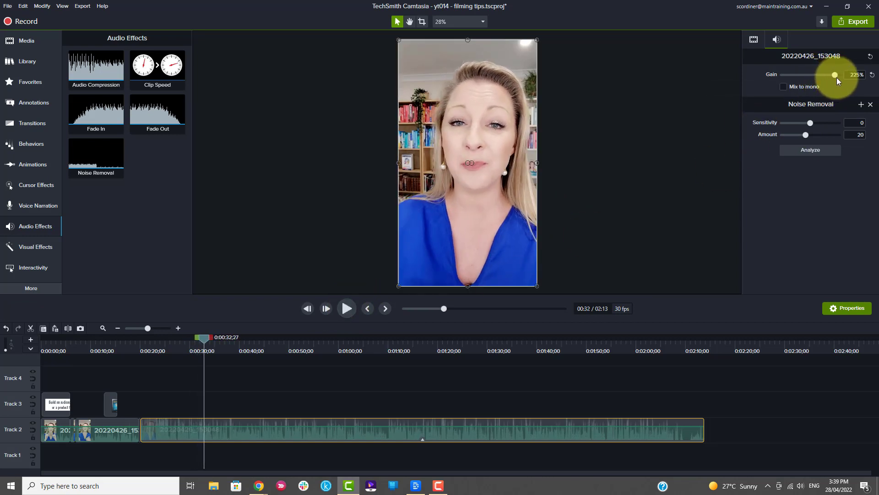
pyautogui.click(346, 308)
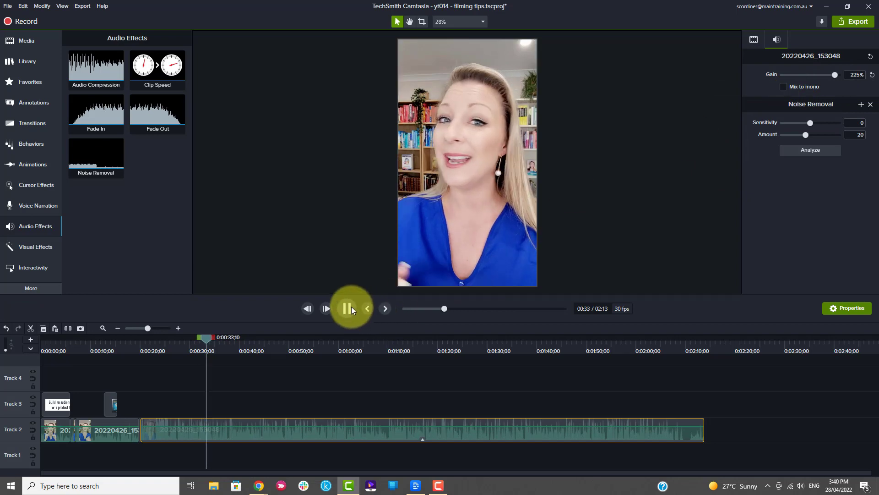
pyautogui.click(809, 82)
pyautogui.click(809, 76)
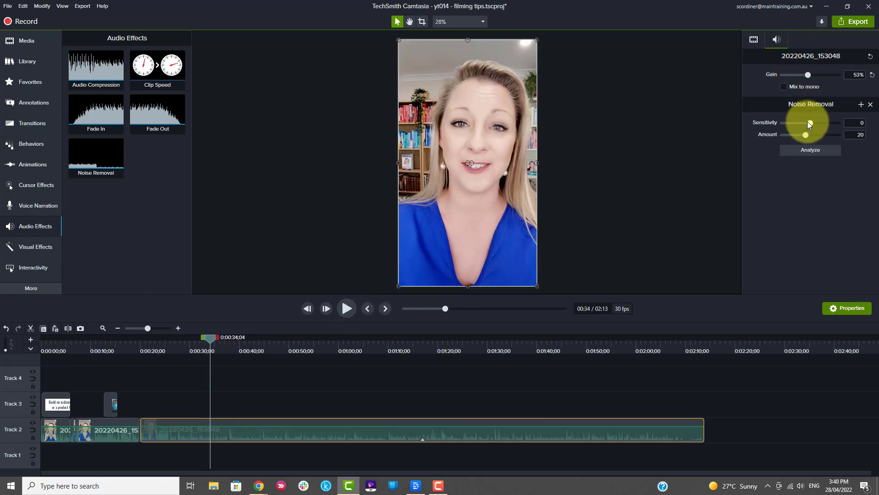
# Set the Noise Removal sensitivity to 18 and play a short stretch of the clip to hear it.
pyautogui.moveTo(810, 122); pyautogui.dragTo(833, 122)
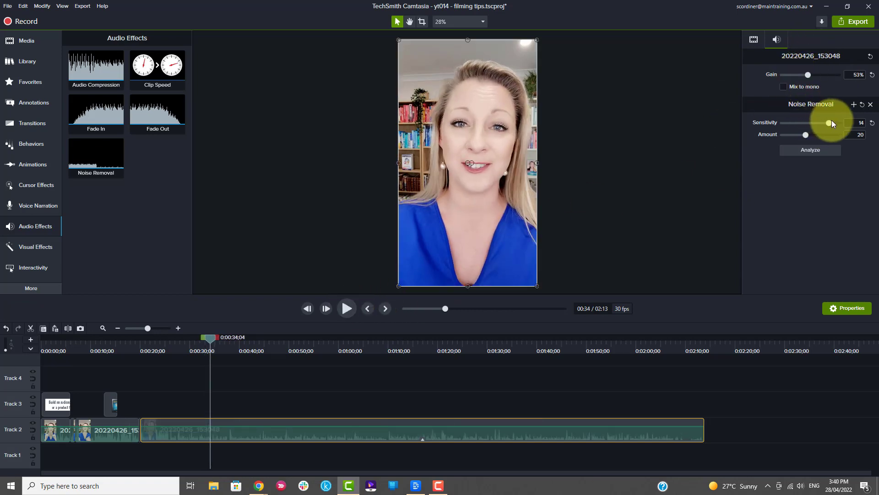
pyautogui.click(344, 308)
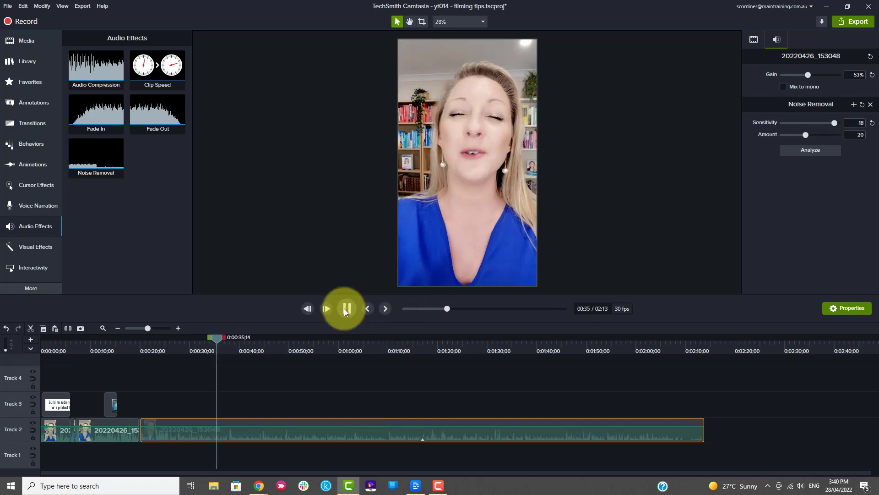
pyautogui.click(345, 309)
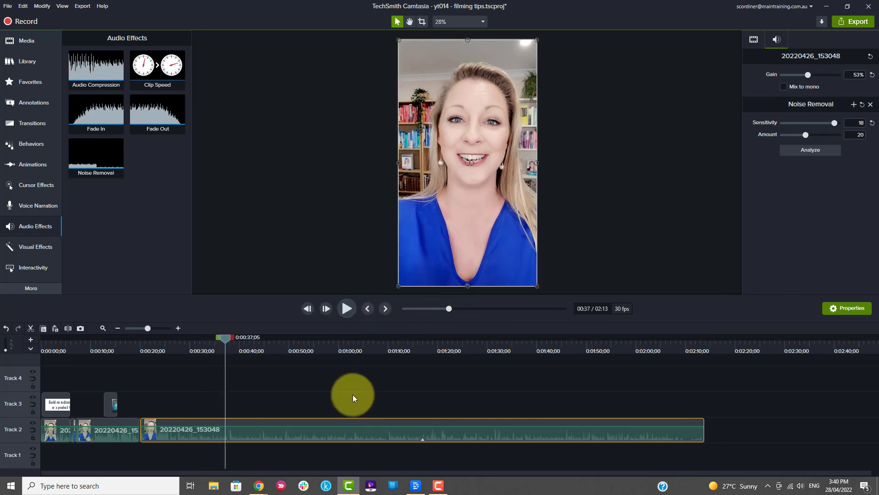
# Try Noise Removal amounts of 34 and 28 with a short playback, and undo the last amount change.
pyautogui.moveTo(806, 135); pyautogui.dragTo(823, 134)
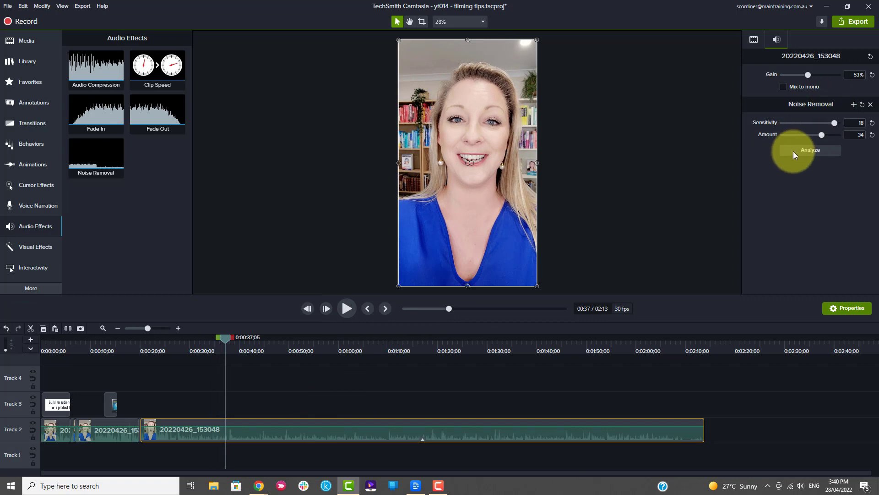
pyautogui.click(351, 315)
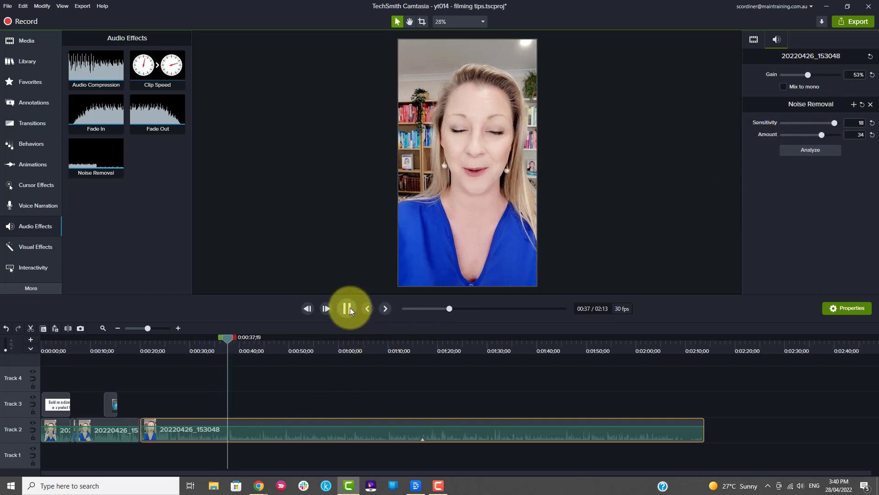
pyautogui.click(823, 126)
pyautogui.moveTo(821, 134); pyautogui.dragTo(793, 134)
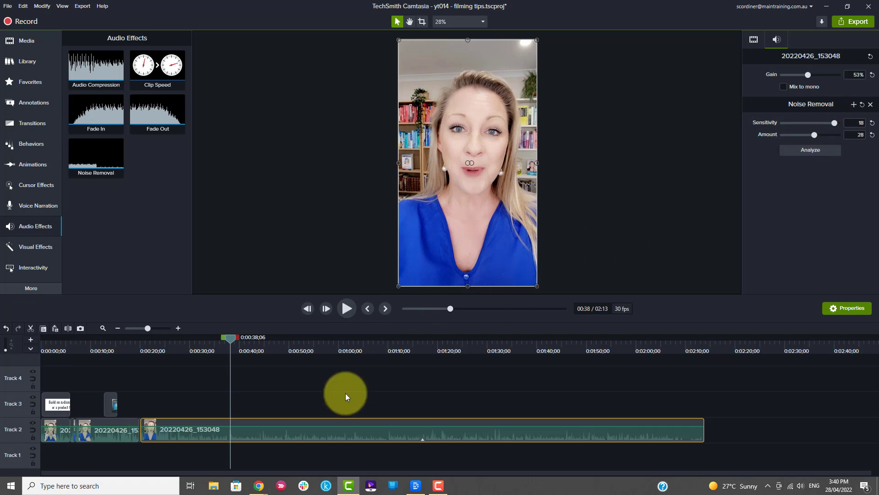
pyautogui.click(6, 329)
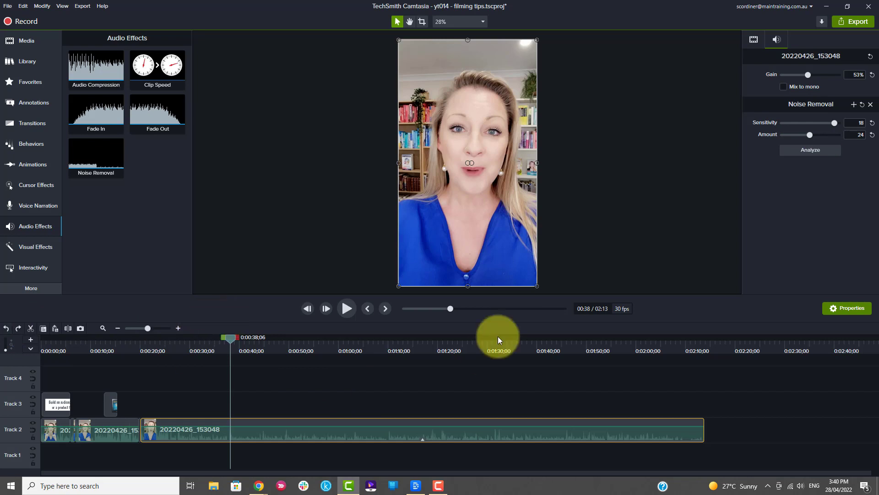
# Reset the last clip's audio gain to 100% and remove its Noise Removal effect.
pyautogui.click(846, 309)
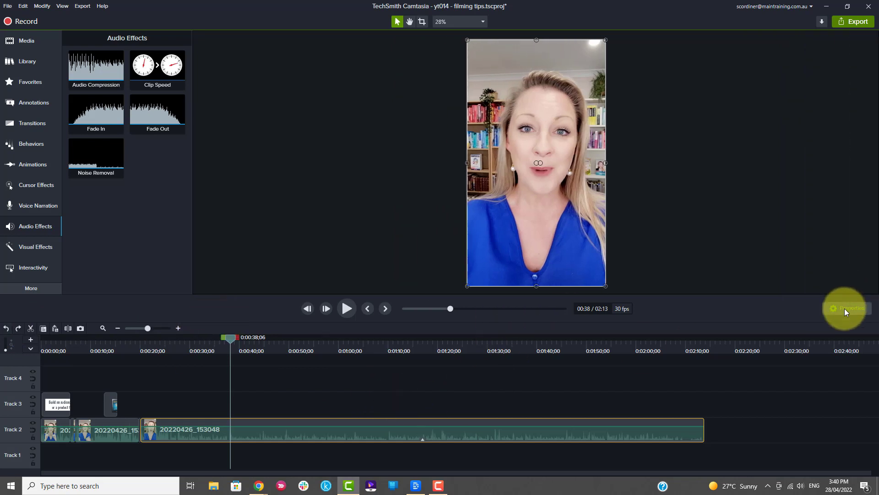
pyautogui.click(846, 309)
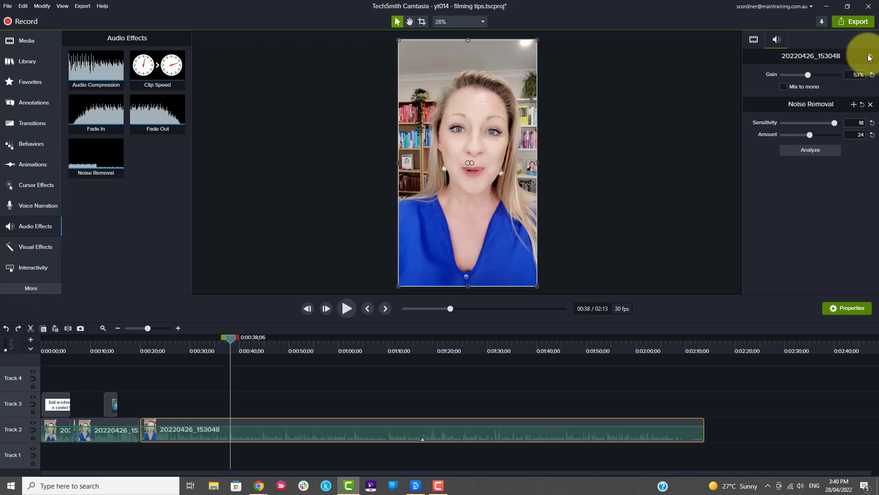
pyautogui.click(873, 75)
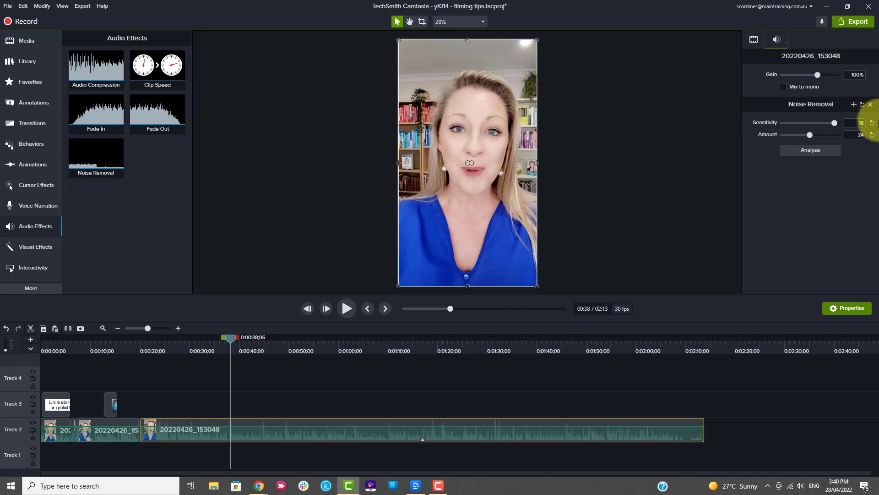
pyautogui.click(871, 105)
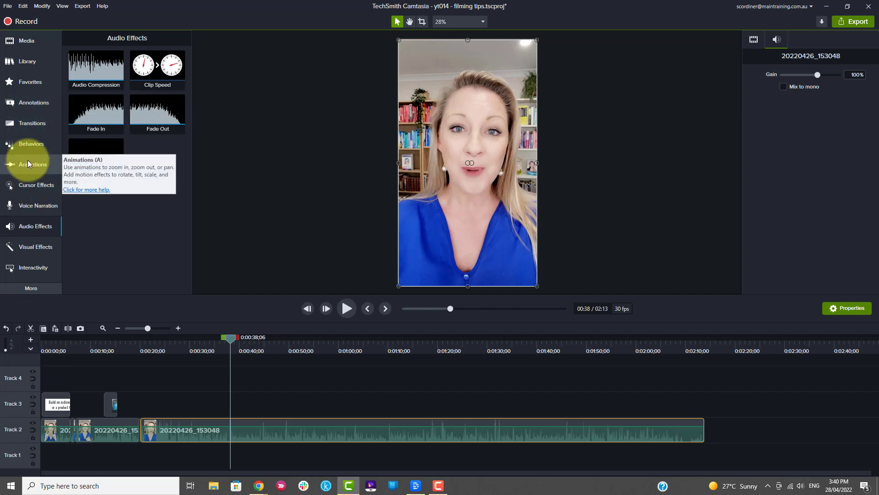
# Enlarge the book image on Track 3 to about 65.5% scale over the upper part of the video frame.
pyautogui.click(23, 122)
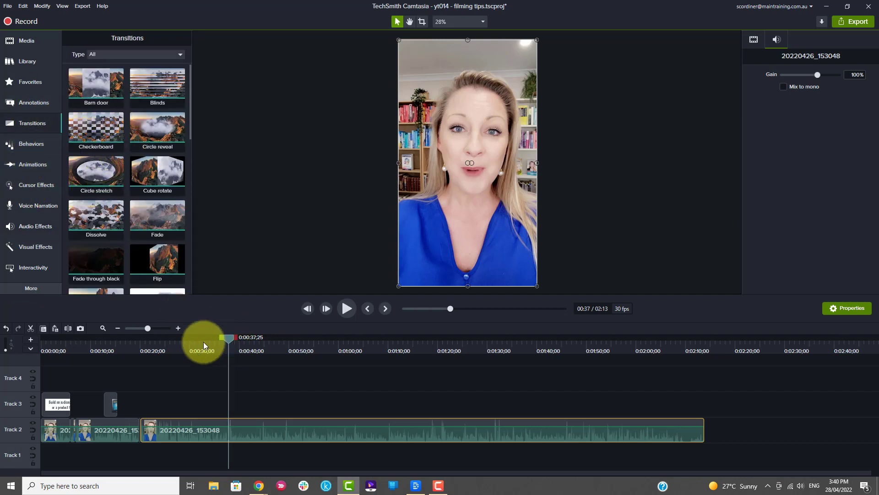
pyautogui.moveTo(71, 355); pyautogui.dragTo(136, 364)
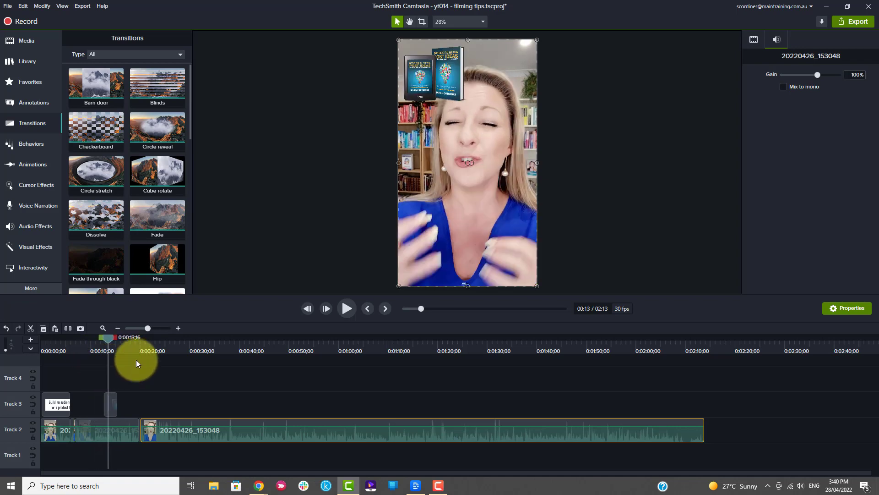
pyautogui.click(450, 90)
pyautogui.moveTo(487, 109); pyautogui.dragTo(549, 156)
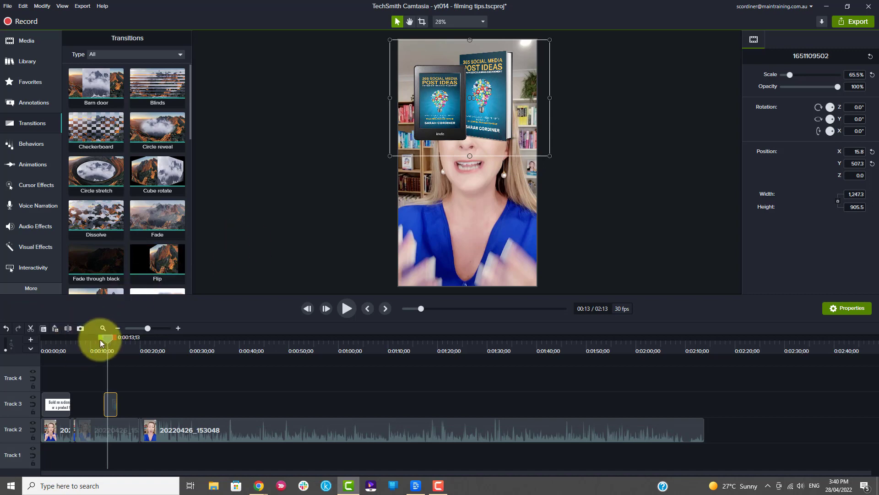
pyautogui.moveTo(99, 339); pyautogui.dragTo(108, 341)
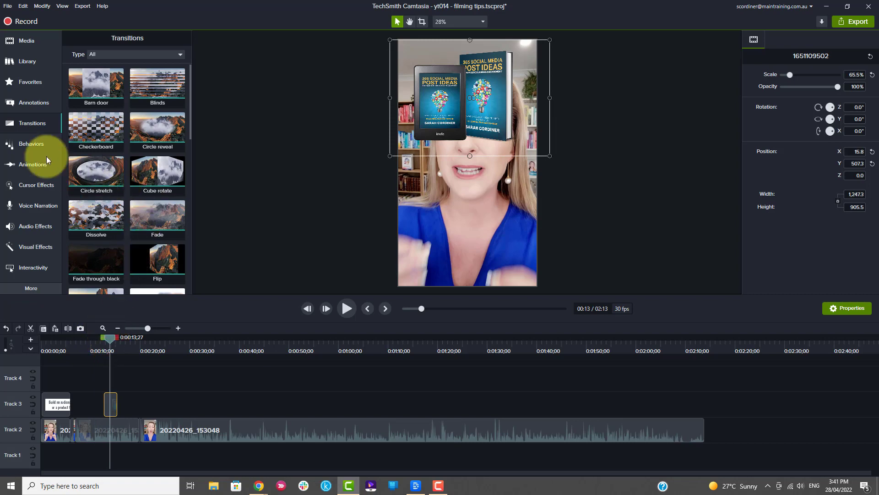
# Apply the Slide left transition to both ends of the book image on Track 3.
pyautogui.click(19, 122)
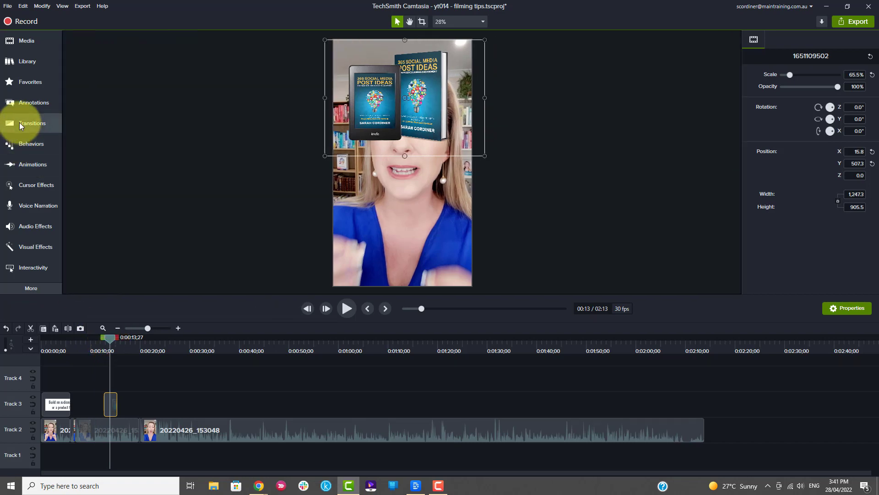
pyautogui.click(19, 123)
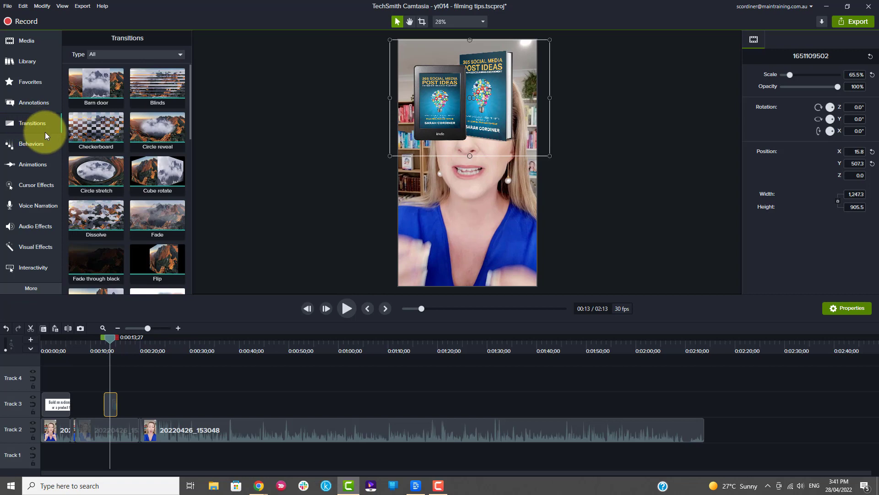
pyautogui.scroll(-1, 121, 136)
pyautogui.scroll(-3, 122, 137)
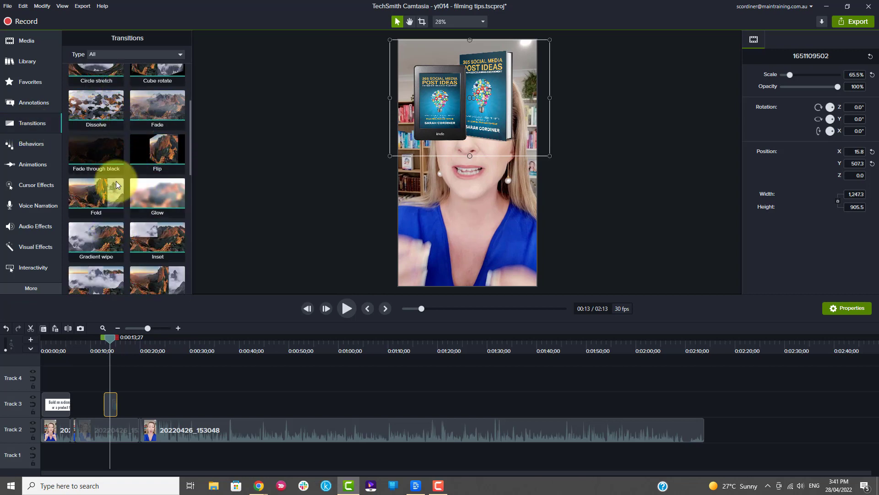
pyautogui.scroll(-2, 151, 156)
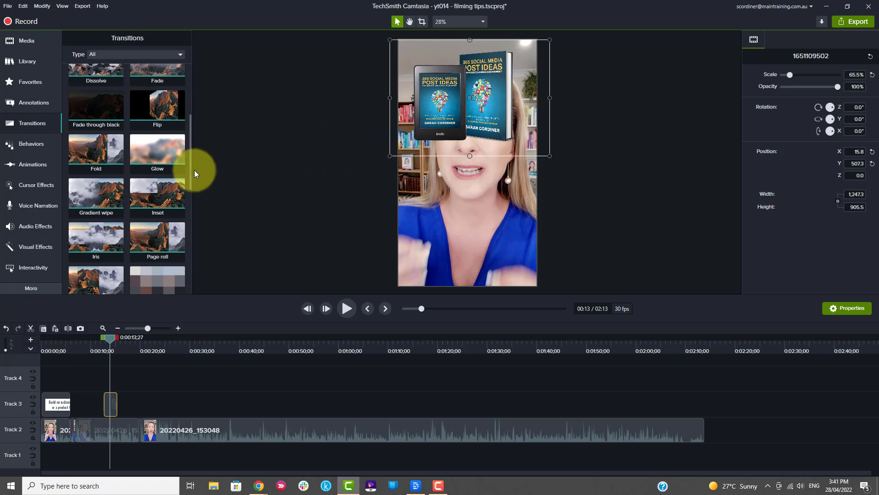
pyautogui.scroll(-2, 142, 170)
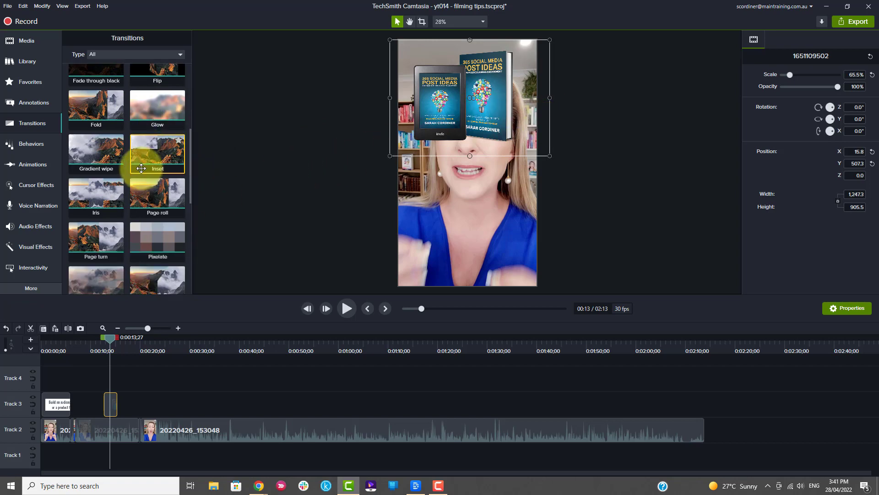
pyautogui.scroll(-3, 137, 171)
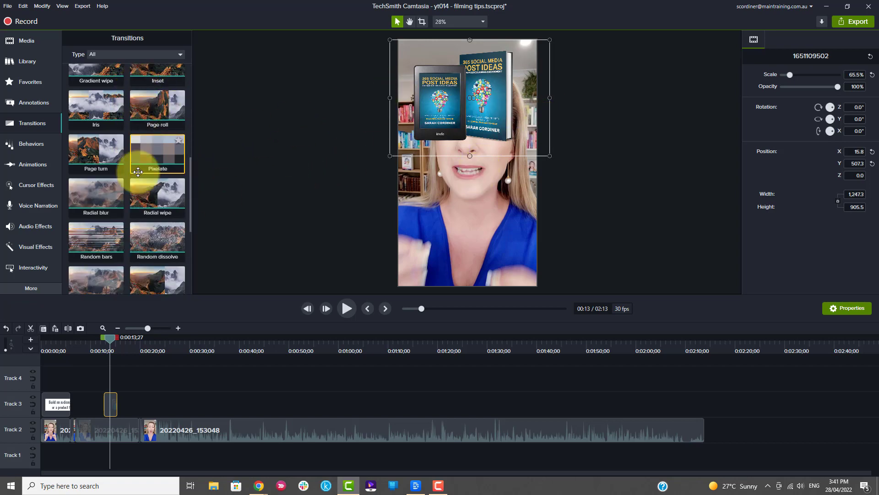
pyautogui.scroll(-1, 123, 171)
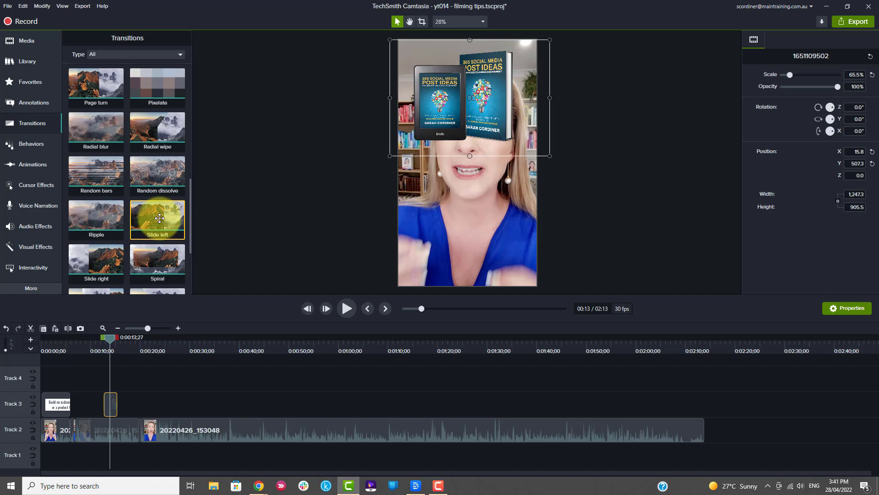
pyautogui.moveTo(159, 217); pyautogui.dragTo(110, 402)
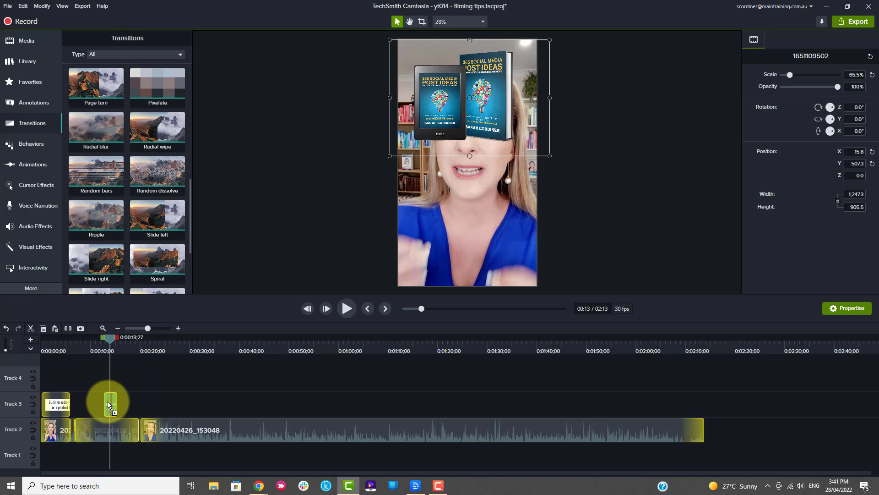
pyautogui.moveTo(108, 401); pyautogui.dragTo(108, 401)
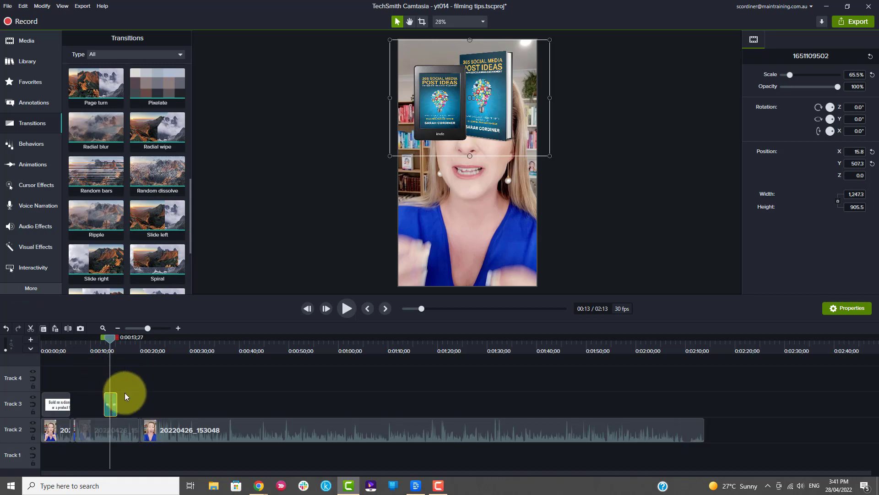
# Play the video from just before the book image to preview its Slide left transition.
pyautogui.click(179, 328)
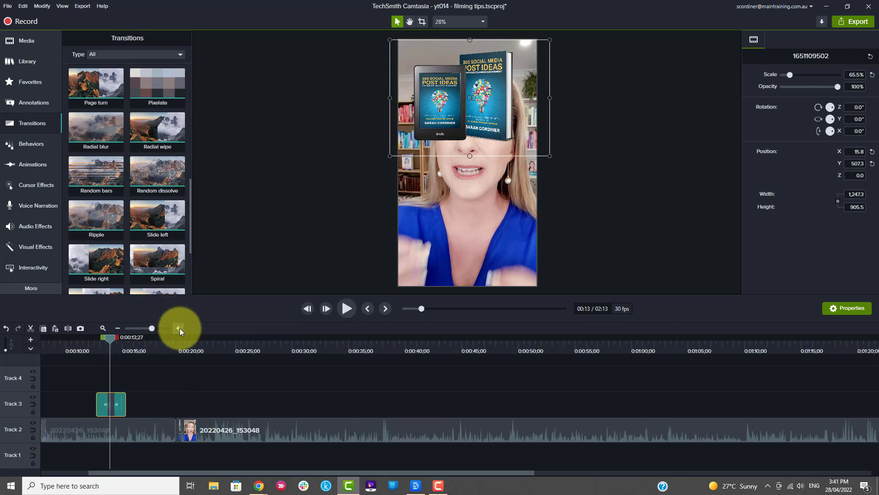
pyautogui.click(179, 328)
pyautogui.moveTo(111, 337); pyautogui.dragTo(52, 340)
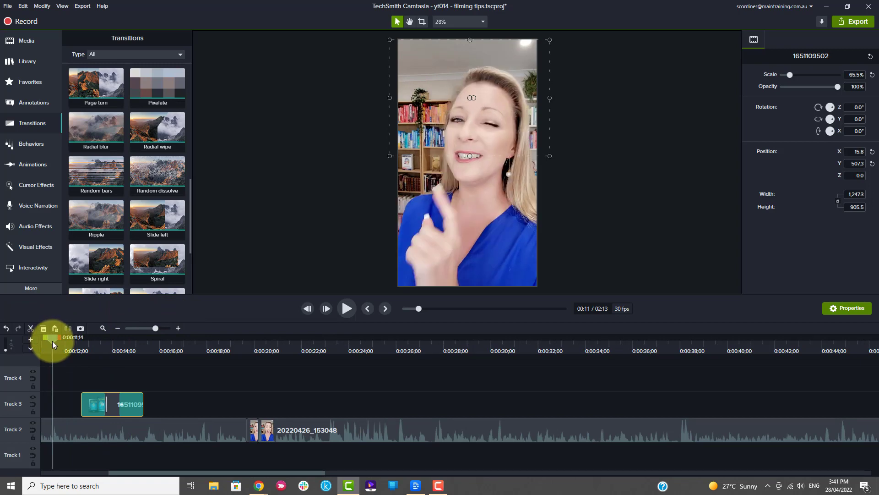
pyautogui.click(347, 310)
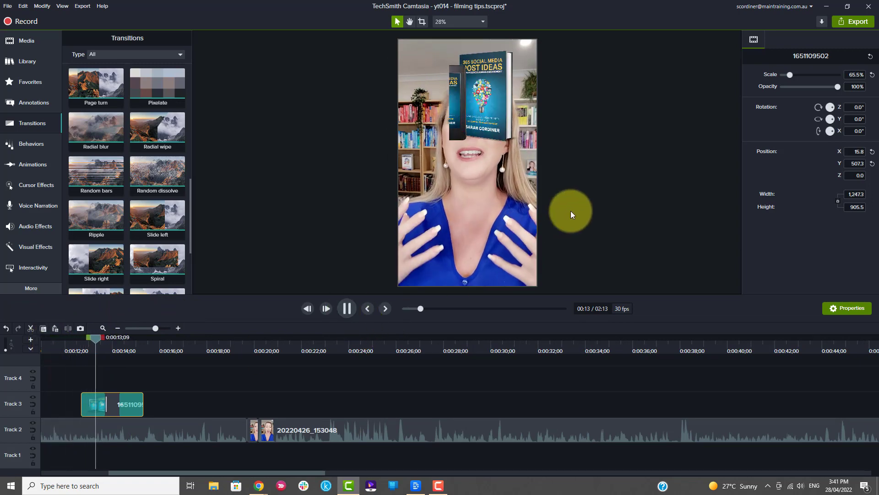
pyautogui.click(346, 308)
pyautogui.click(451, 87)
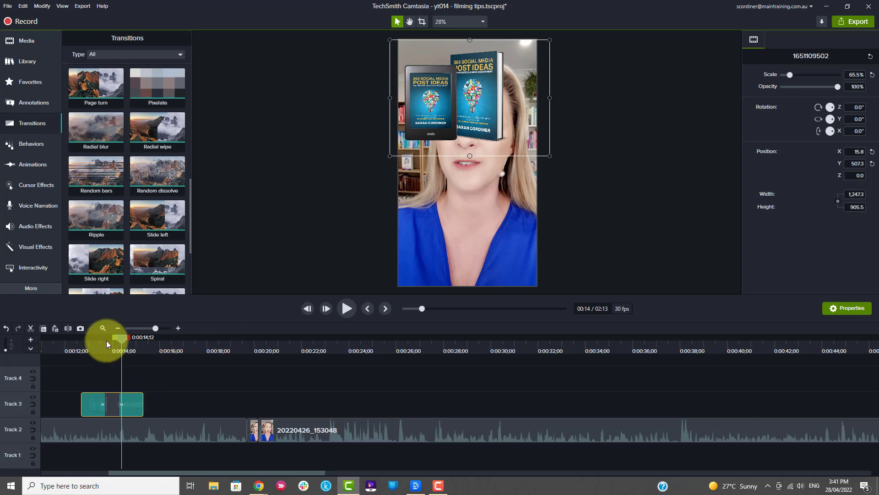
# Try the book image at its default size at about X 71.4, Y 300, and reset its properties again.
pyautogui.click(871, 56)
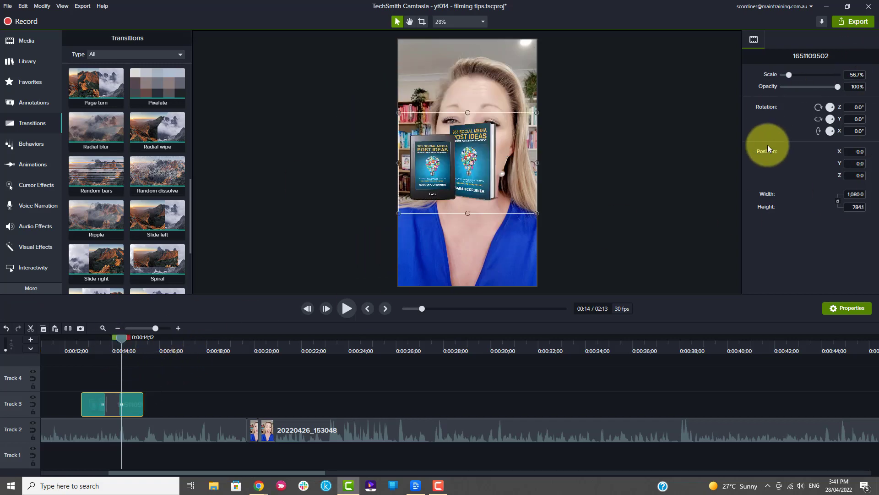
pyautogui.moveTo(449, 148); pyautogui.dragTo(452, 117)
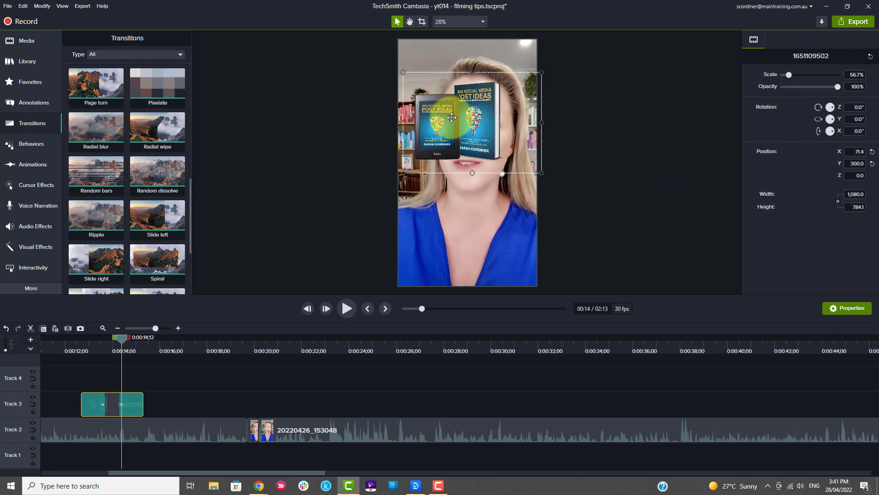
pyautogui.click(873, 57)
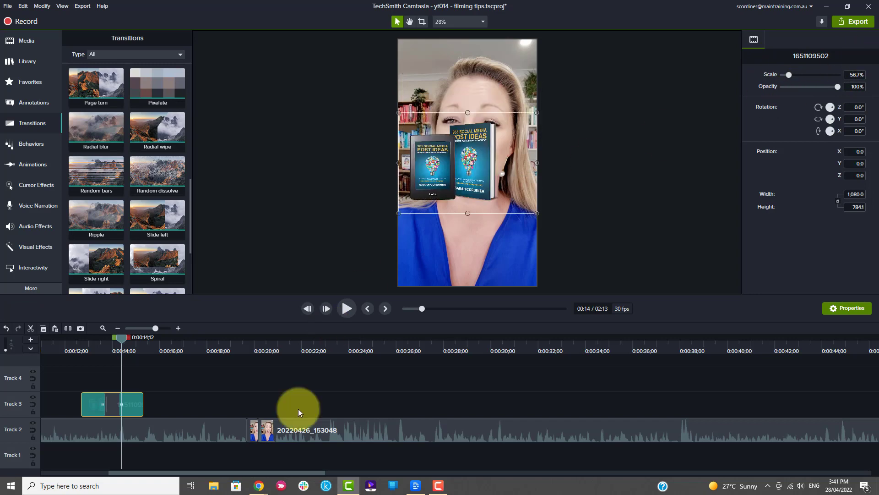
# Undo the book image's property resets and move, along with its Slide left transitions.
pyautogui.click(97, 403)
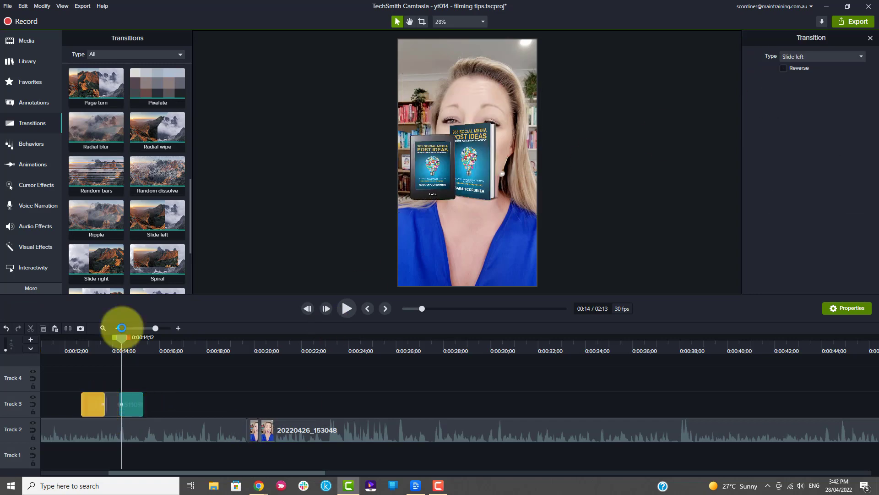
pyautogui.click(6, 328)
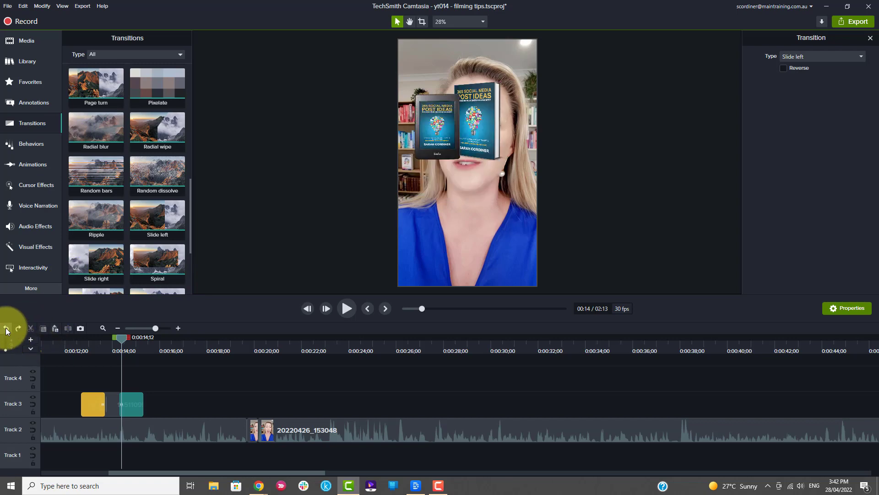
pyautogui.click(6, 329)
pyautogui.click(6, 329)
pyautogui.click(5, 329)
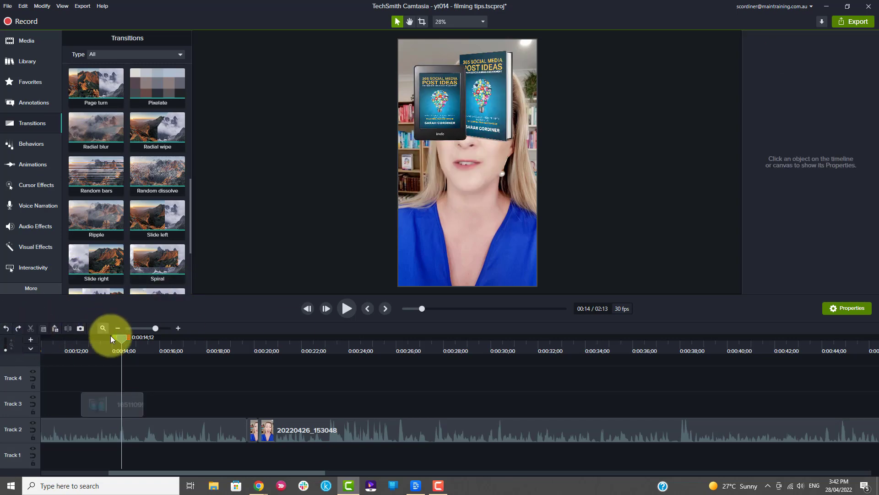
# Apply the Glow transition to the start of the book image on Track 3 and shorten it to about 22 frames.
pyautogui.click(125, 403)
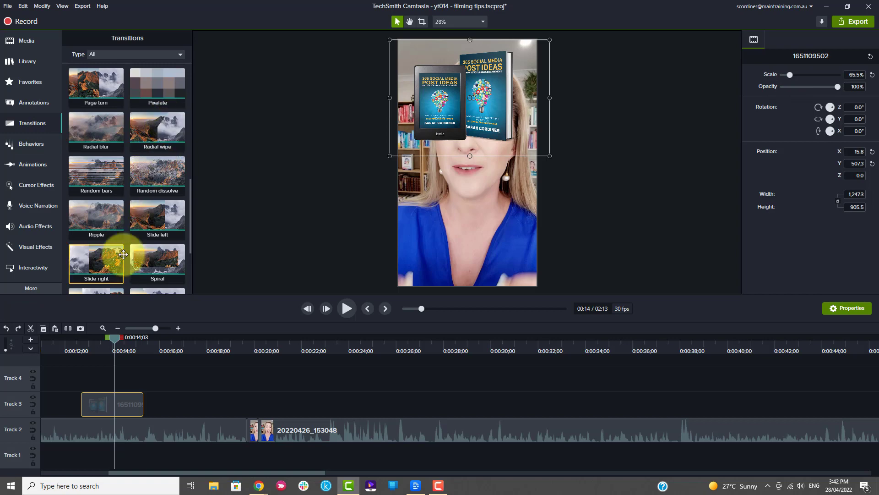
pyautogui.scroll(3, 155, 129)
pyautogui.scroll(2, 156, 130)
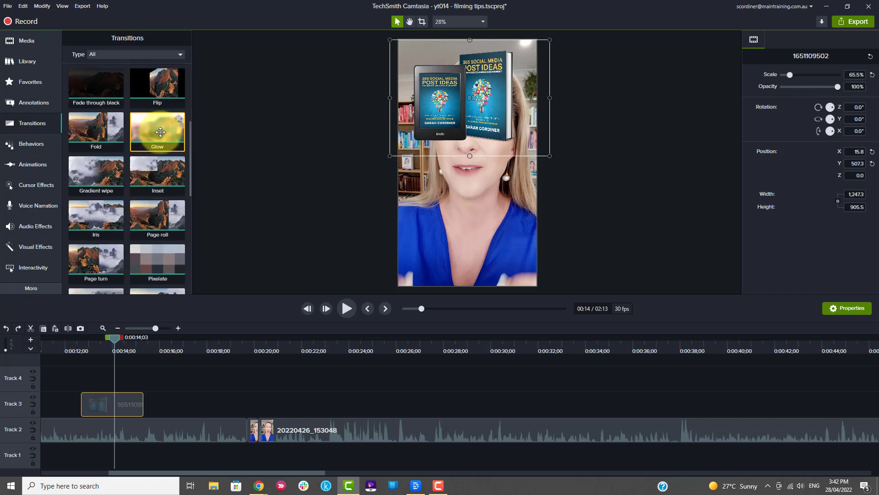
pyautogui.moveTo(155, 129); pyautogui.dragTo(84, 405)
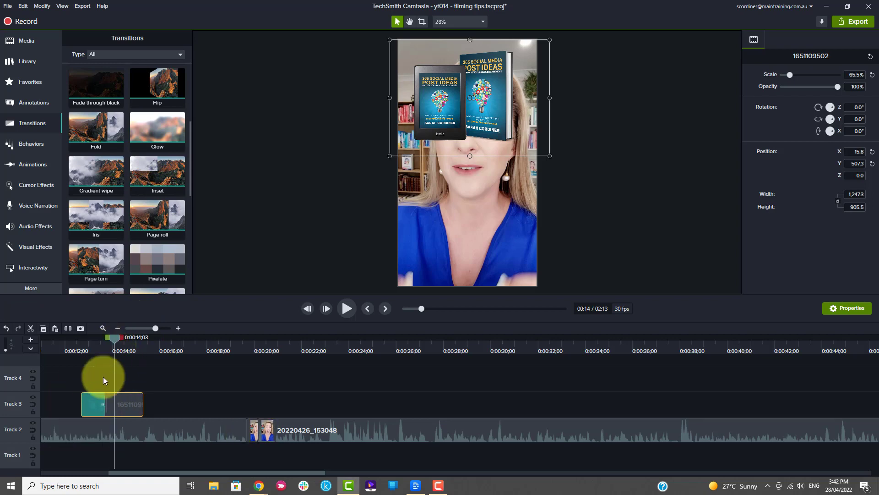
pyautogui.click(93, 400)
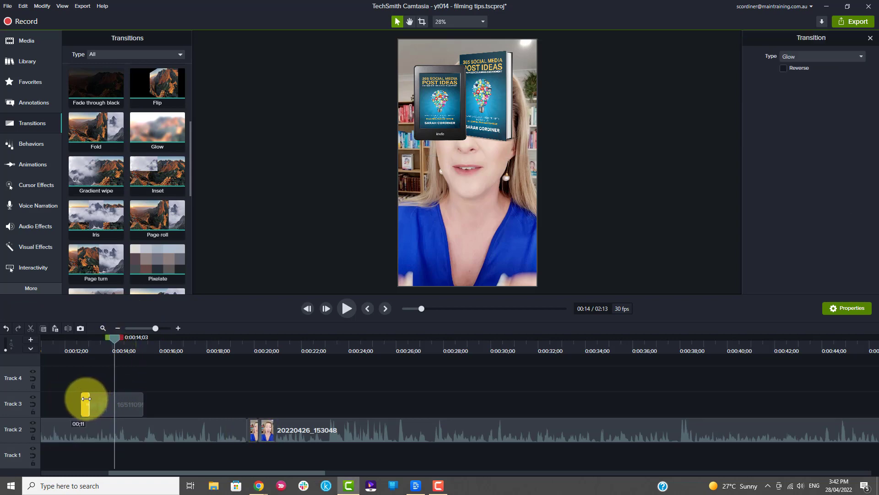
pyautogui.moveTo(87, 399)
pyautogui.mouseDown()
pyautogui.moveTo(122, 402)
pyautogui.moveTo(93, 404)
pyautogui.mouseUp()
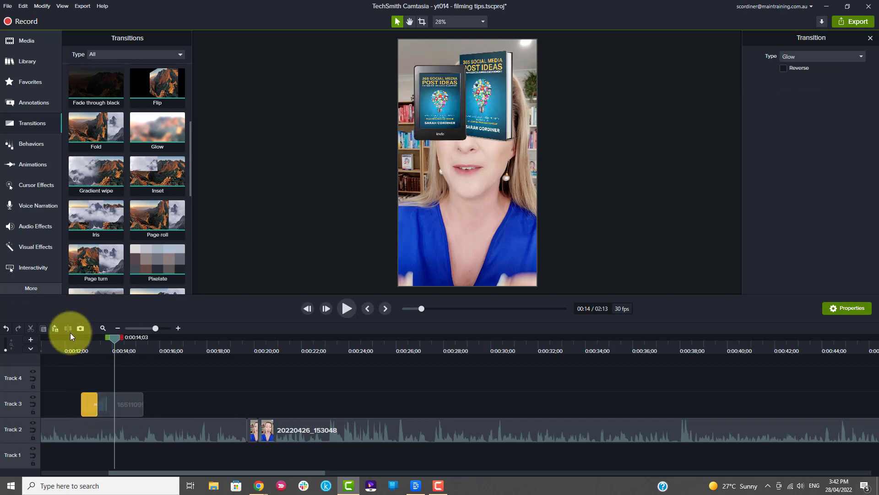
# Play from just before the book image to preview the shortened Glow transition.
pyautogui.click(76, 347)
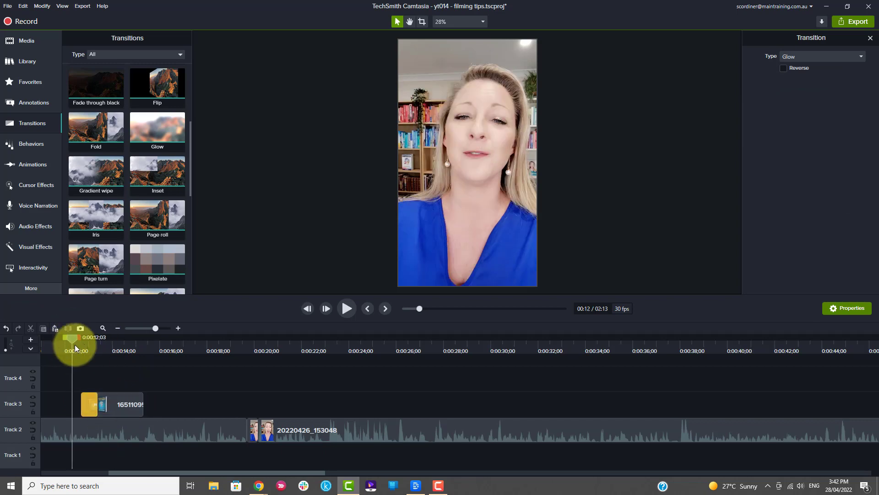
pyautogui.click(346, 305)
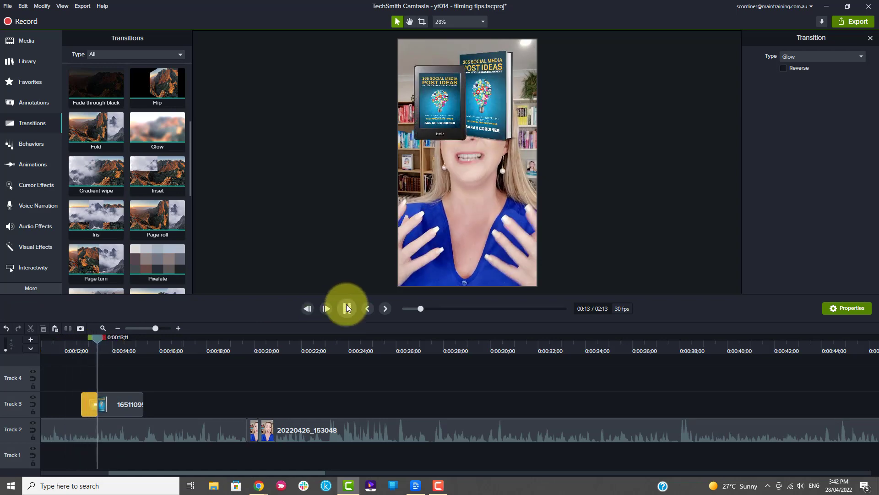
pyautogui.click(347, 307)
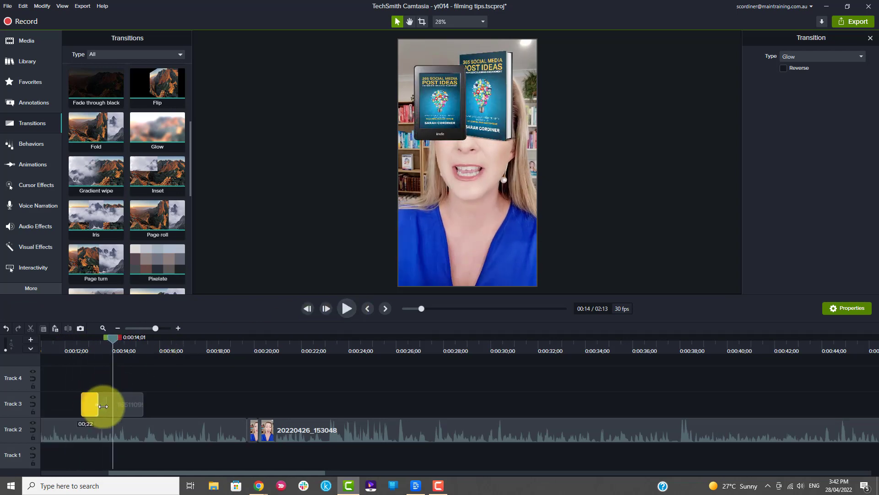
# Lengthen the Glow transition to cover about two thirds of the book image and preview it.
pyautogui.moveTo(103, 406); pyautogui.dragTo(121, 406)
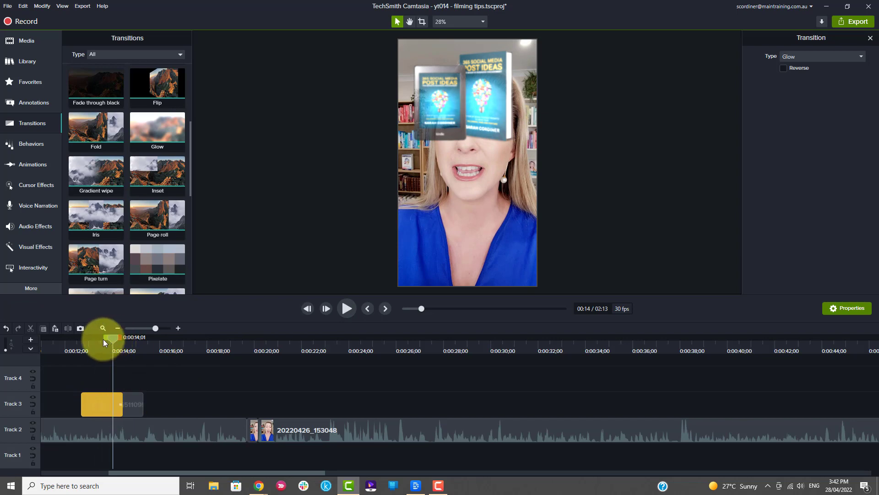
pyautogui.moveTo(103, 339); pyautogui.dragTo(68, 346)
pyautogui.click(346, 308)
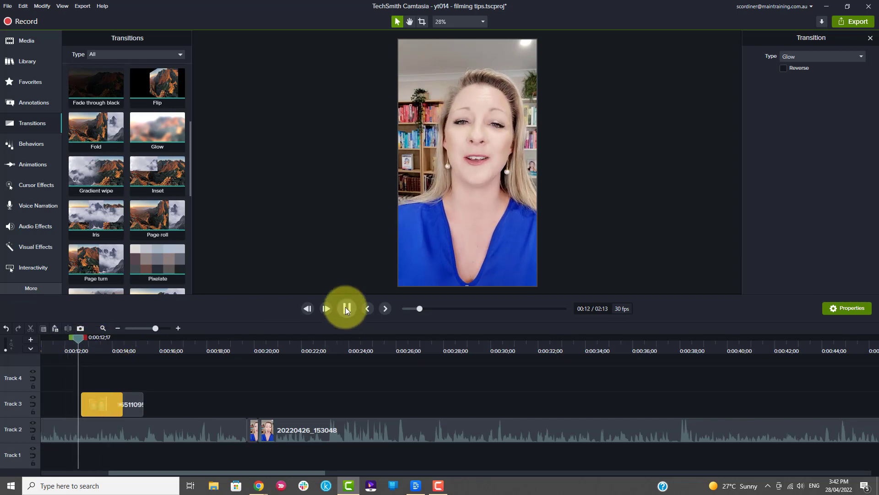
pyautogui.click(346, 307)
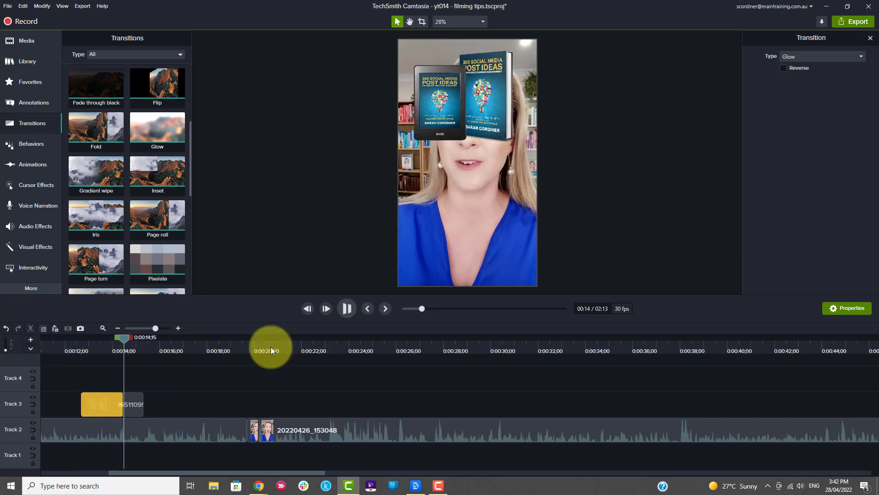
# Shorten the Glow transition again and remove it from the book image.
pyautogui.moveTo(122, 404); pyautogui.dragTo(100, 404)
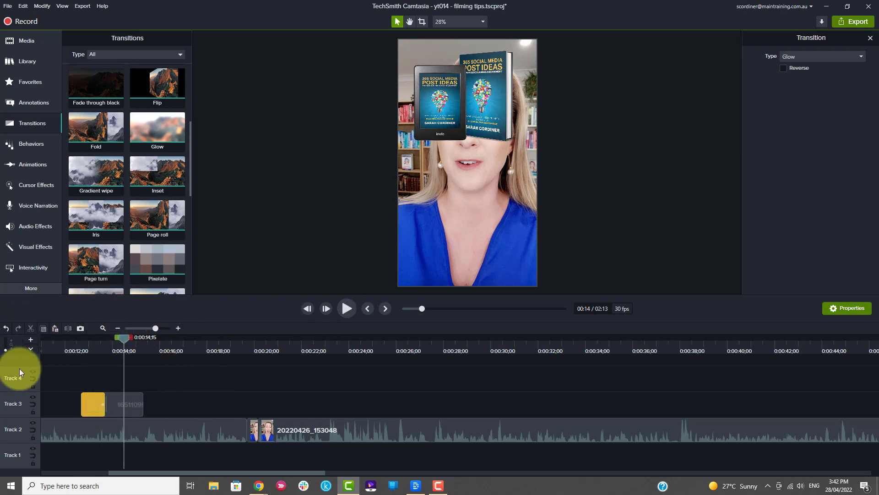
pyautogui.click(871, 39)
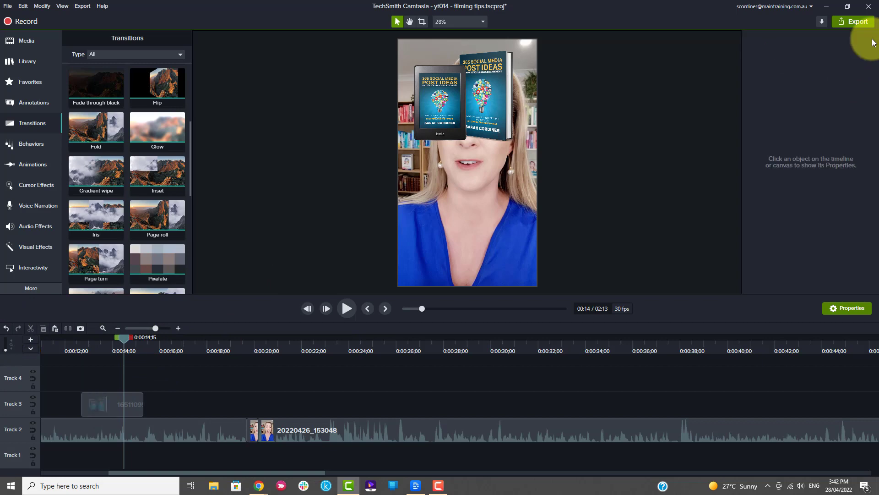
# Apply the Dissolve transition to the start of the book image on Track 3 and preview it from just before the image.
pyautogui.click(108, 166)
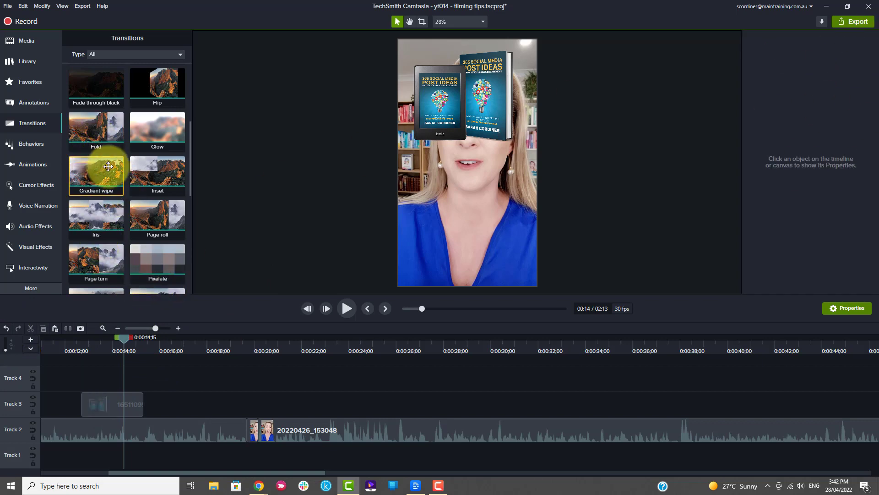
pyautogui.scroll(1, 152, 137)
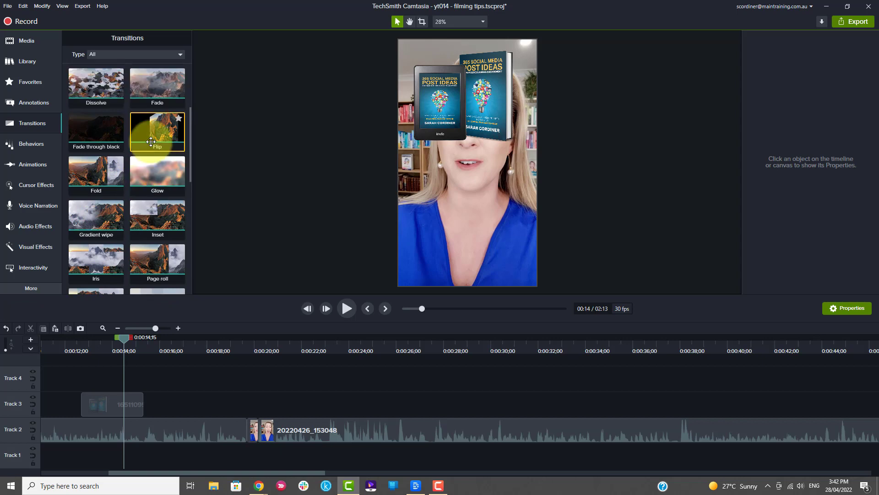
pyautogui.scroll(1, 149, 140)
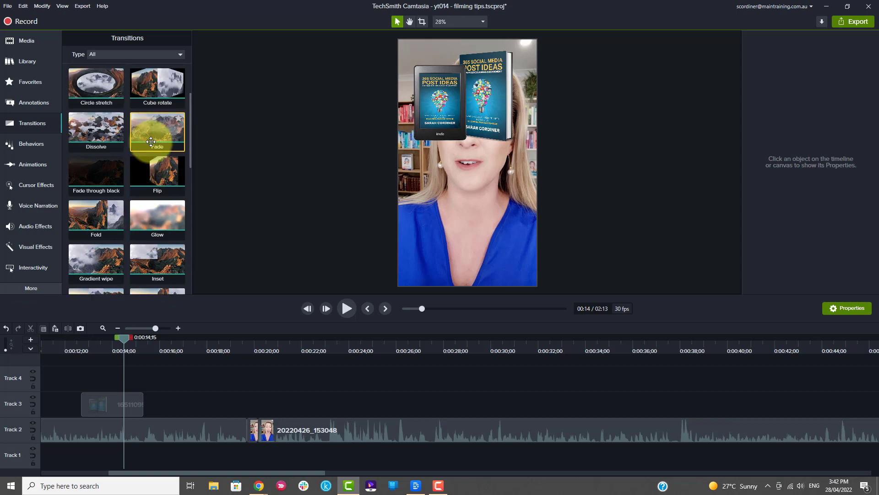
pyautogui.moveTo(88, 130); pyautogui.dragTo(83, 407)
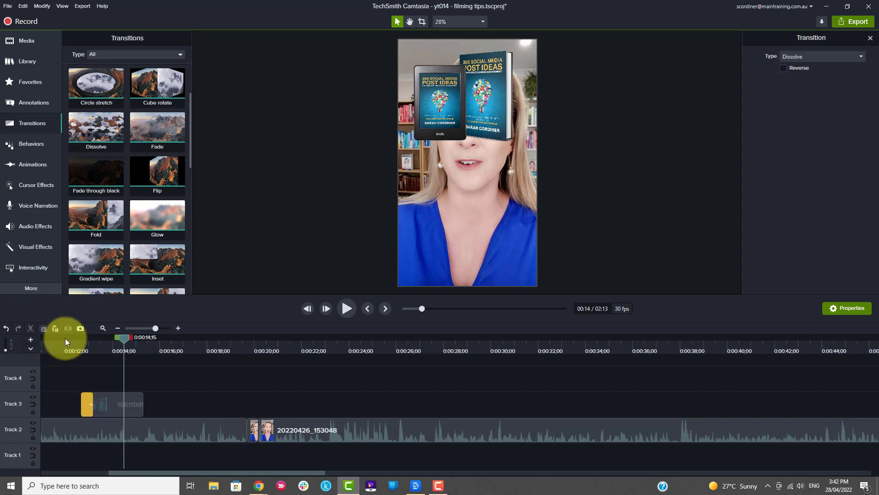
pyautogui.click(65, 341)
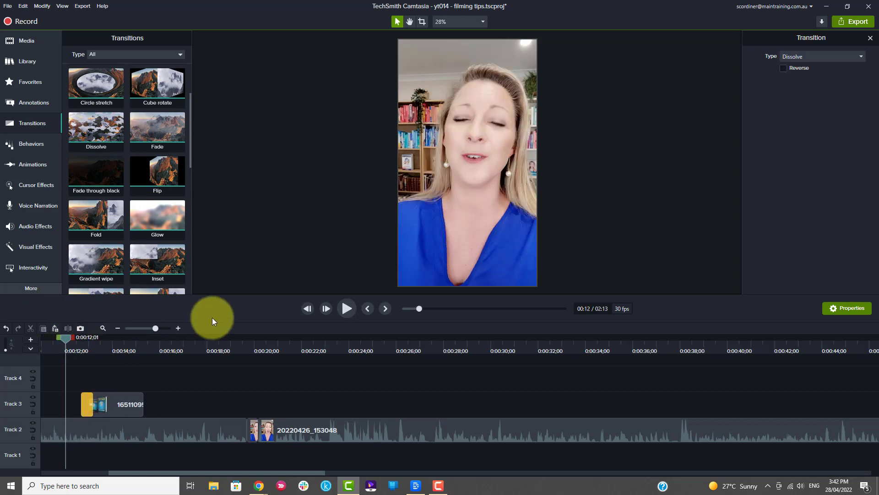
pyautogui.click(350, 304)
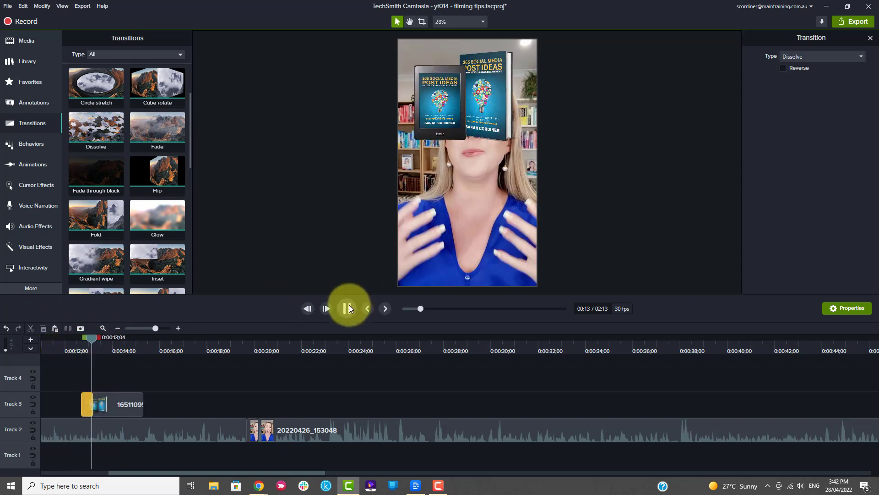
pyautogui.press('space')
# Lengthen the Dissolve transition to about a third of the book image and preview it.
pyautogui.moveTo(93, 404); pyautogui.dragTo(101, 405)
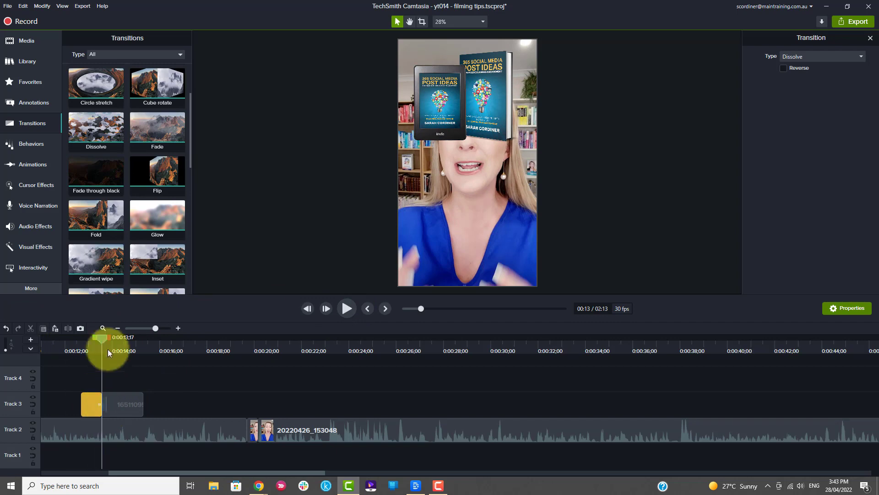
pyautogui.moveTo(103, 339); pyautogui.dragTo(79, 340)
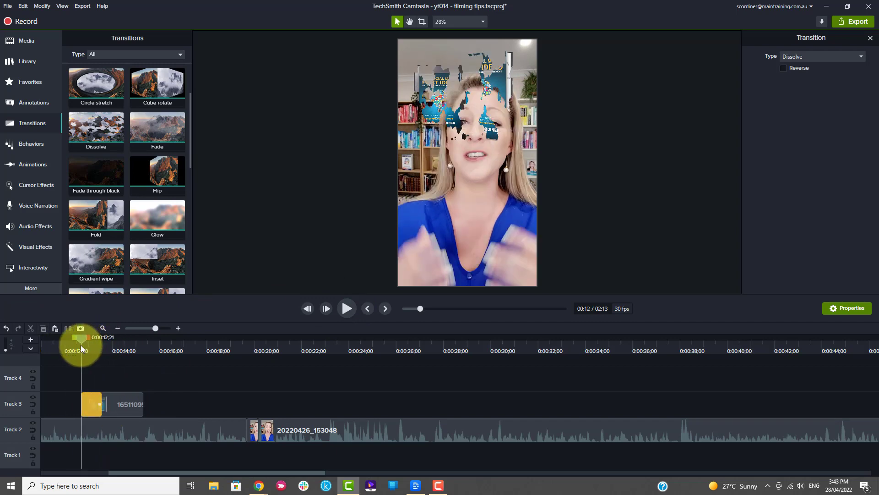
pyautogui.click(350, 310)
pyautogui.click(110, 352)
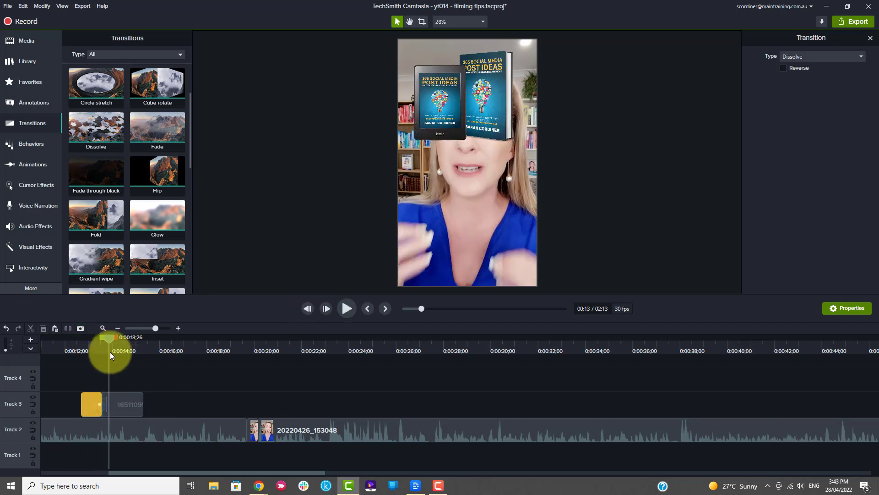
# Add a Glow transition of about 19 frames to the end of the book image and preview both transitions.
pyautogui.moveTo(110, 352); pyautogui.dragTo(128, 348)
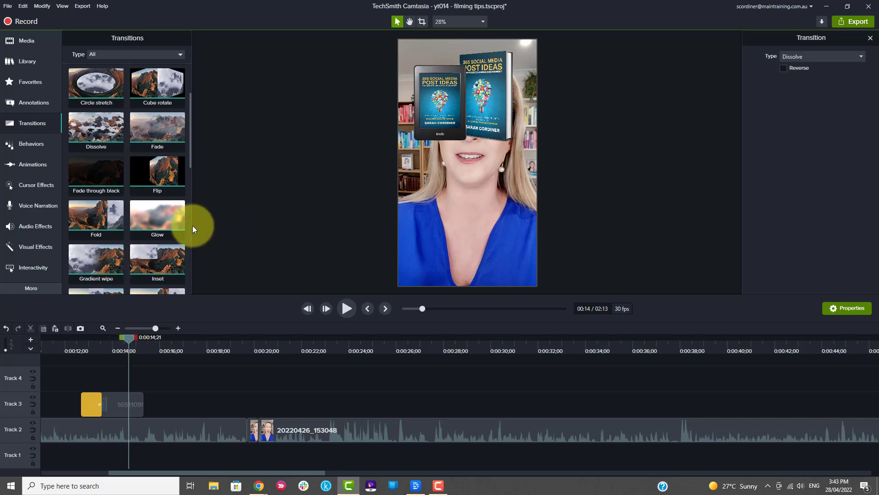
pyautogui.moveTo(158, 215); pyautogui.dragTo(137, 406)
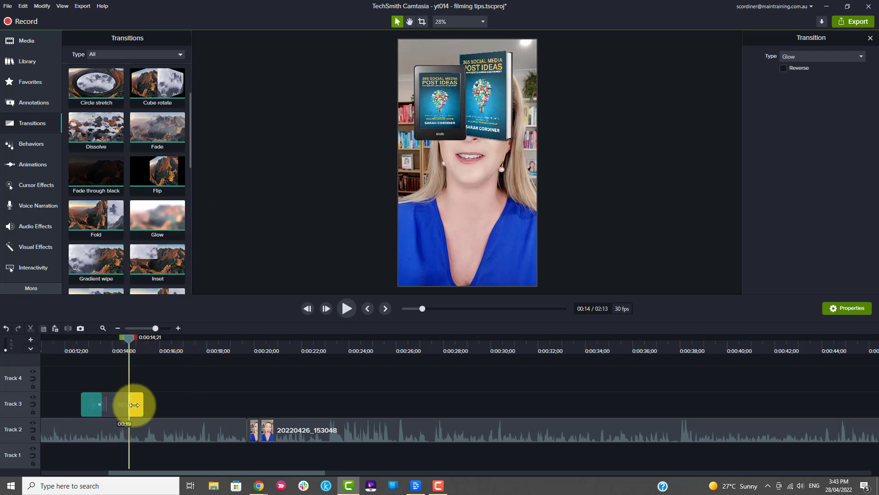
pyautogui.moveTo(130, 339); pyautogui.dragTo(76, 348)
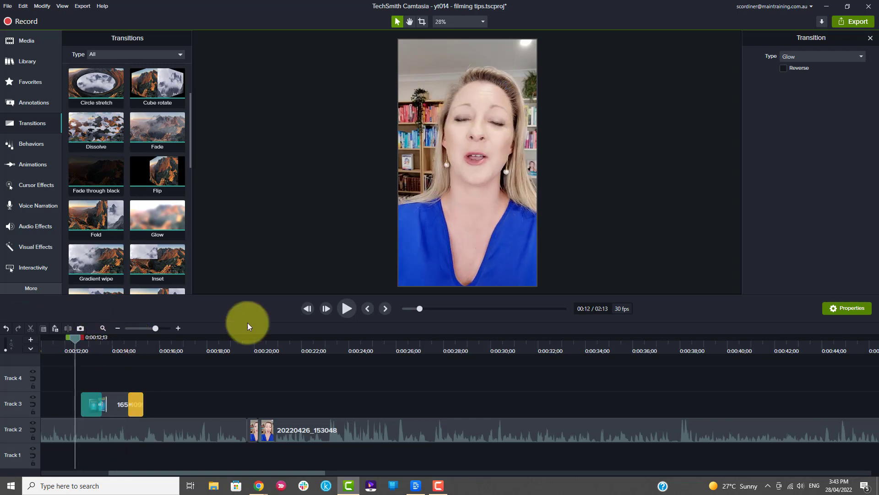
pyautogui.click(345, 308)
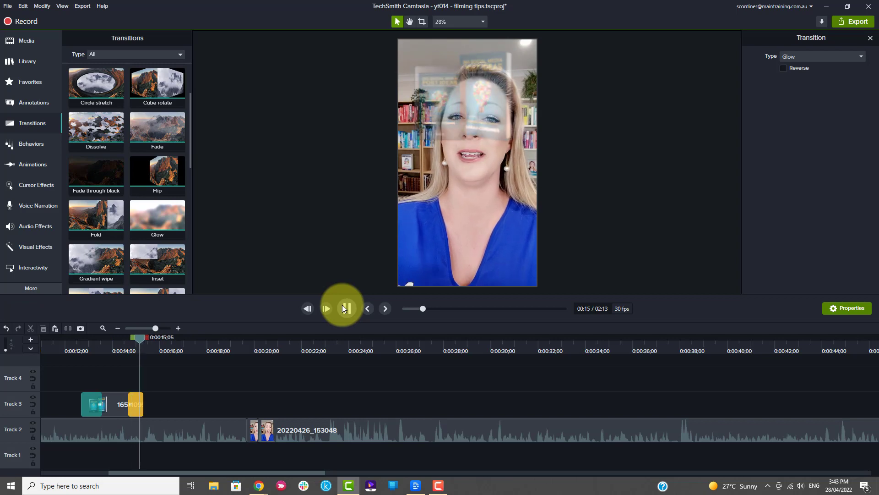
pyautogui.press('space')
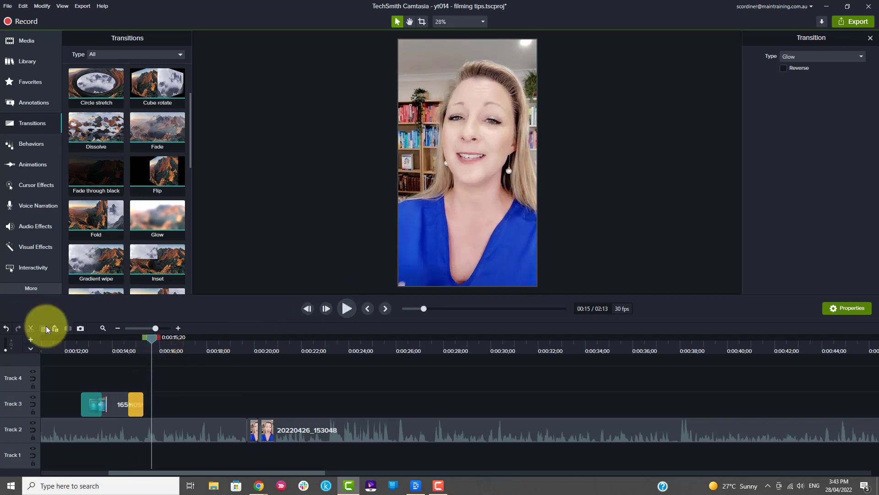
# Remove the Glow and Dissolve transitions from the book image on Track 3.
pyautogui.click(870, 37)
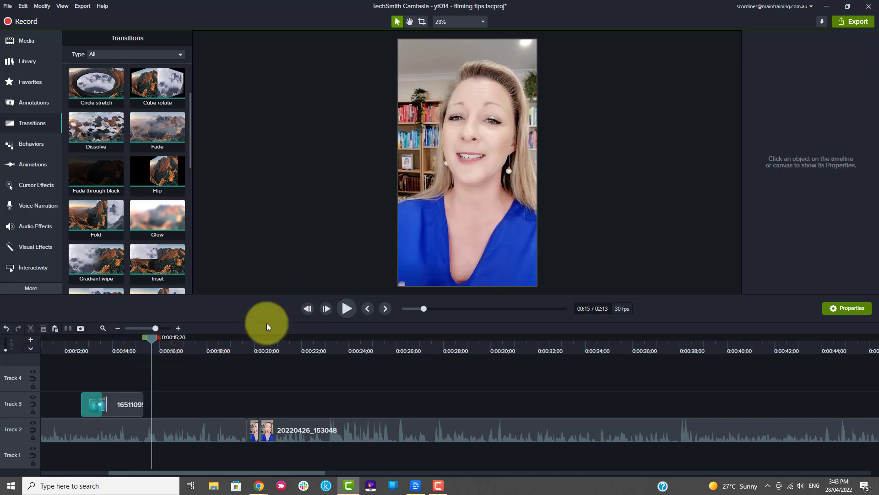
pyautogui.click(89, 404)
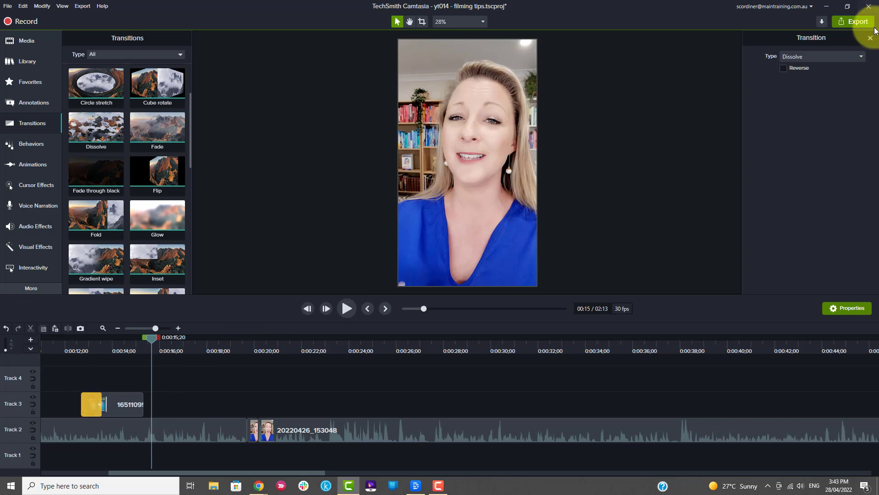
pyautogui.click(870, 38)
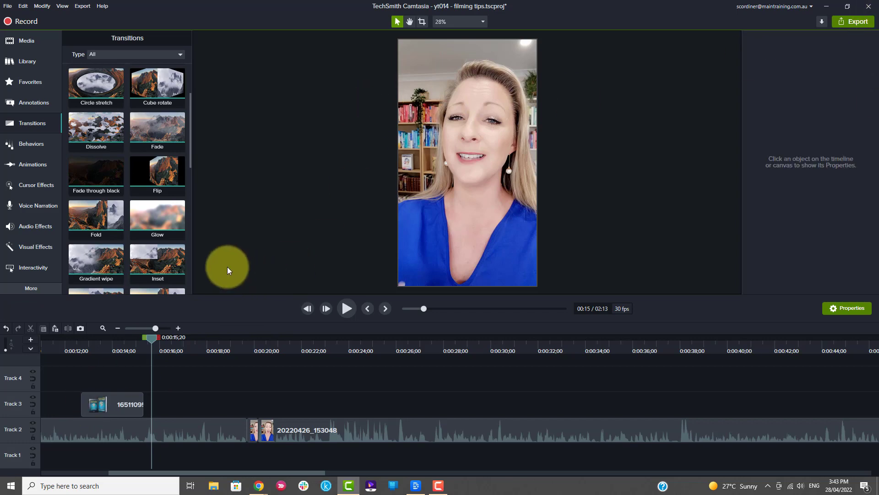
# Set up an export of the video to a local file with the MP4 only (up to 1080p) preset.
pyautogui.moveTo(152, 337); pyautogui.dragTo(117, 337)
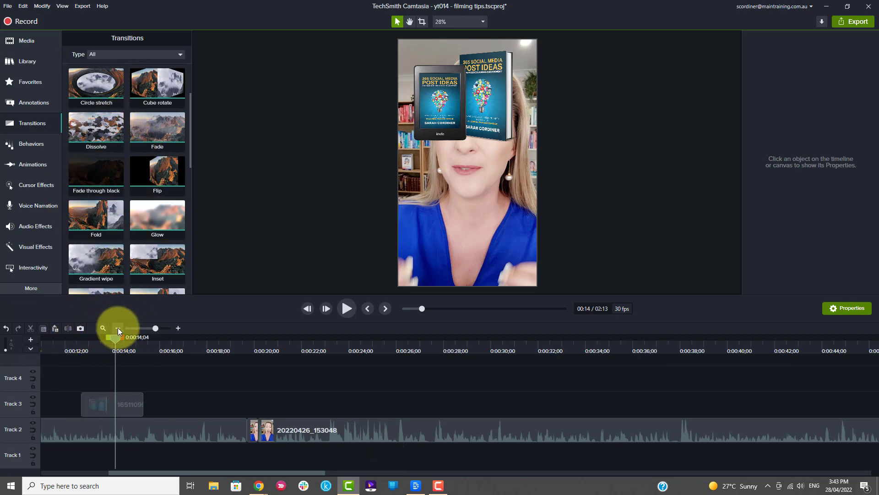
pyautogui.click(117, 328)
pyautogui.click(117, 328)
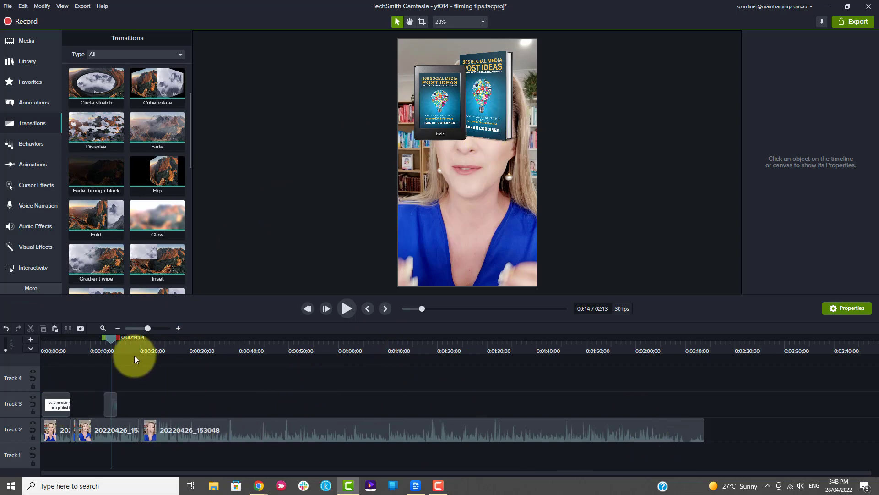
pyautogui.click(850, 23)
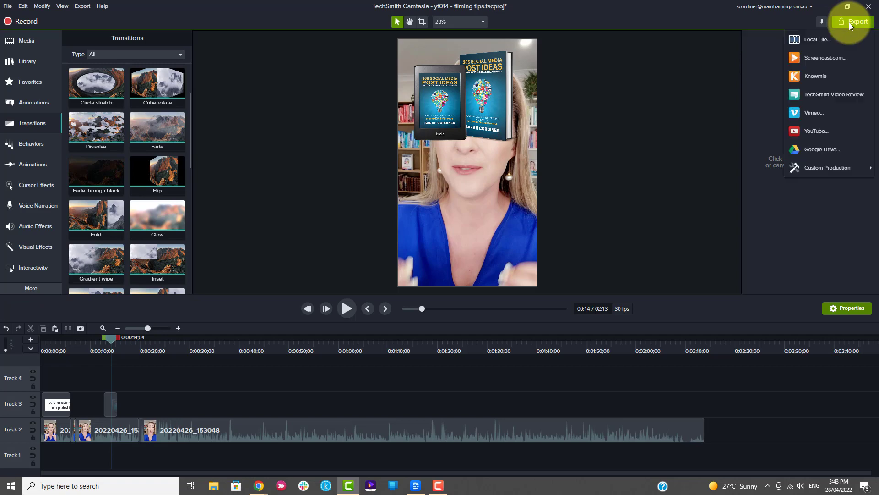
pyautogui.click(817, 40)
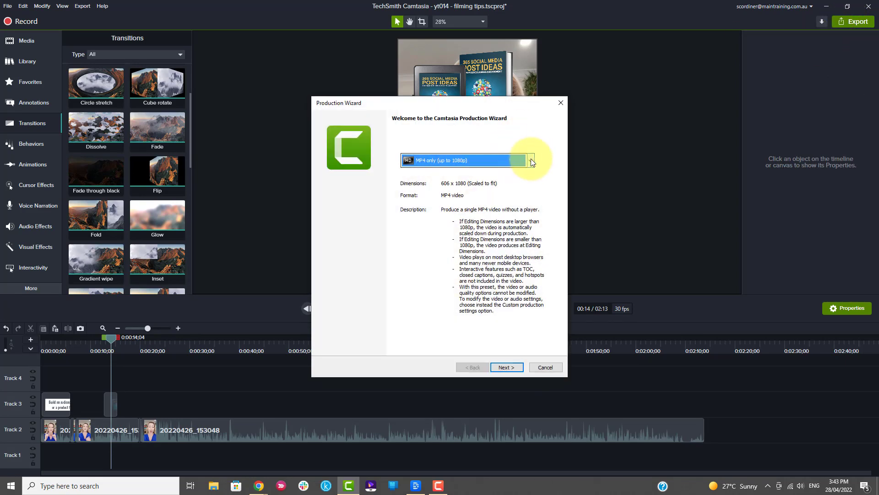
pyautogui.click(531, 160)
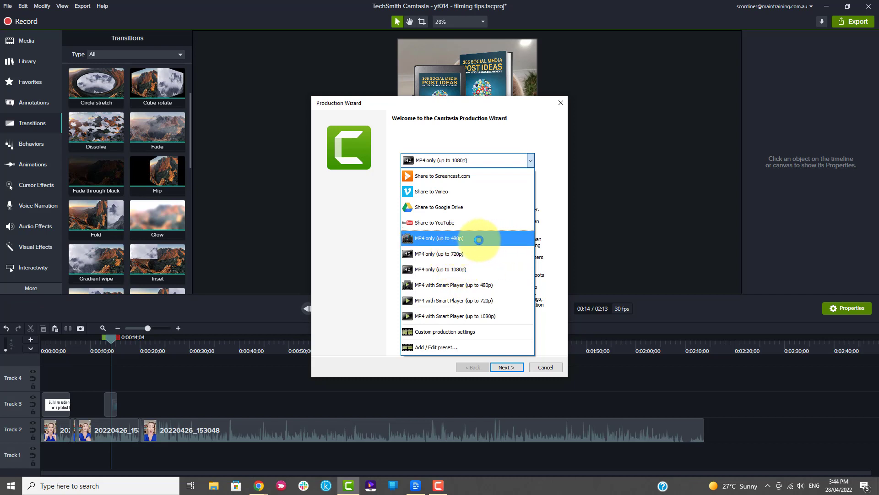
pyautogui.click(476, 270)
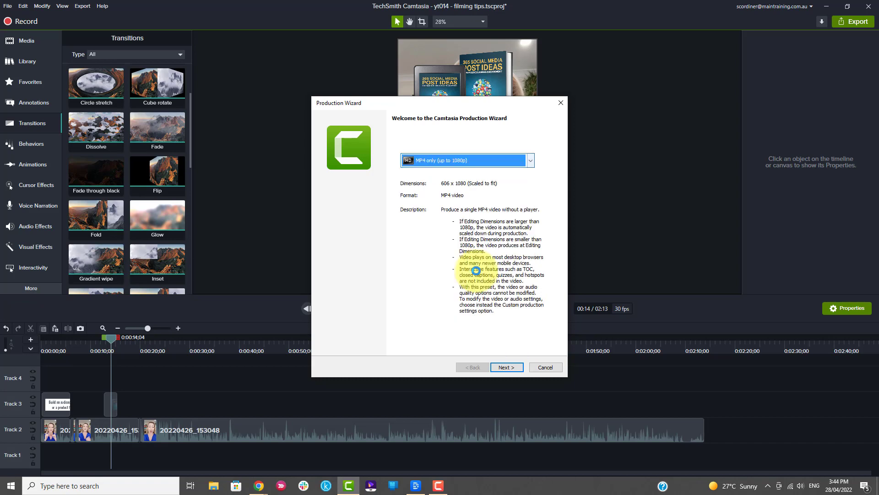
pyautogui.click(507, 366)
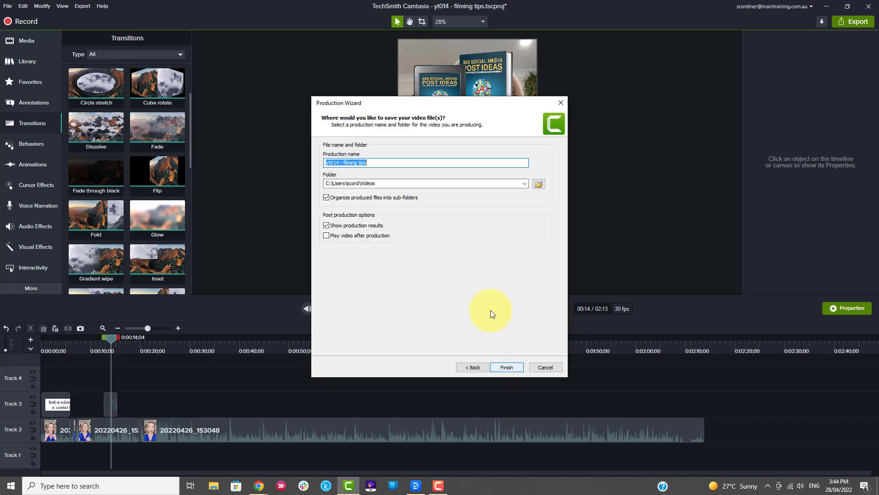
# Name the production "yt023 - how to use camtasia to edit videos - new" and start producing it in the Videos folder.
pyautogui.click(374, 164)
pyautogui.moveTo(375, 164); pyautogui.dragTo(323, 171)
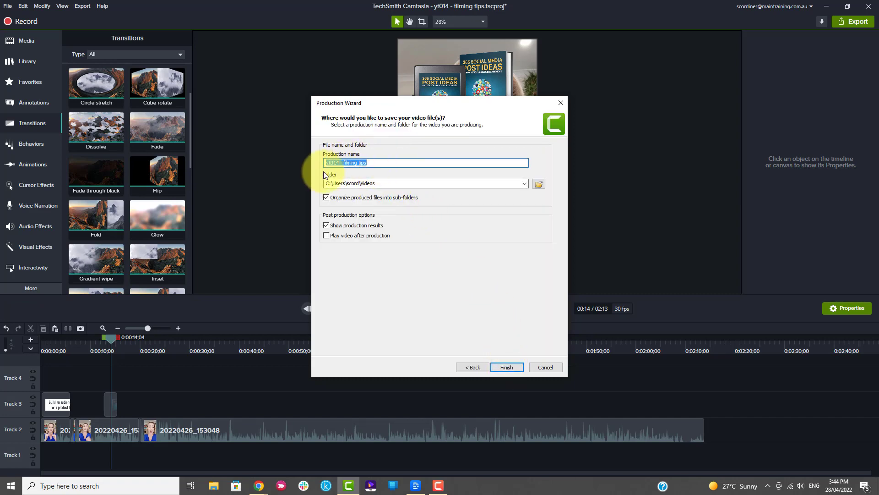
pyautogui.press('BackSpace')
pyautogui.write('yt023 - how to use camtasia to edit videos - new')
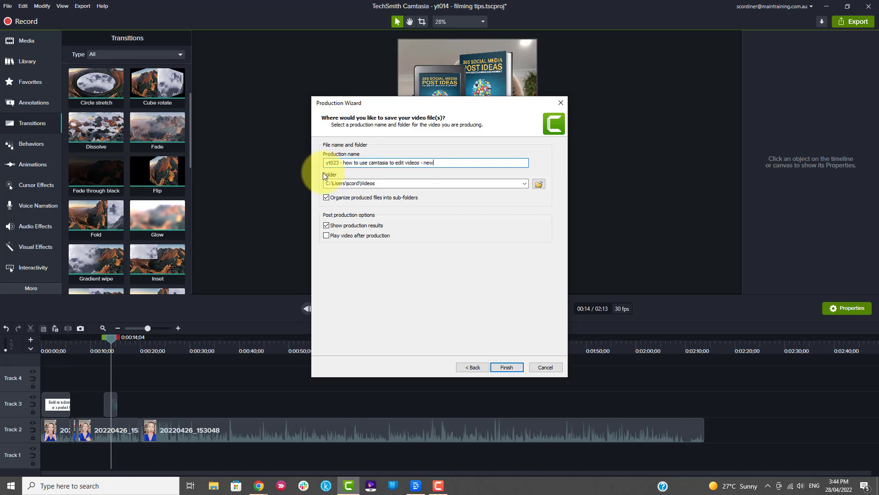
pyautogui.click(519, 367)
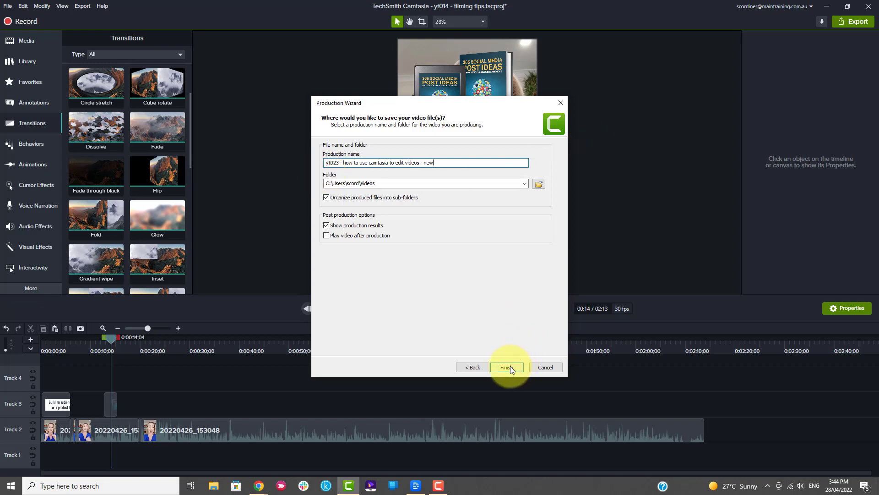